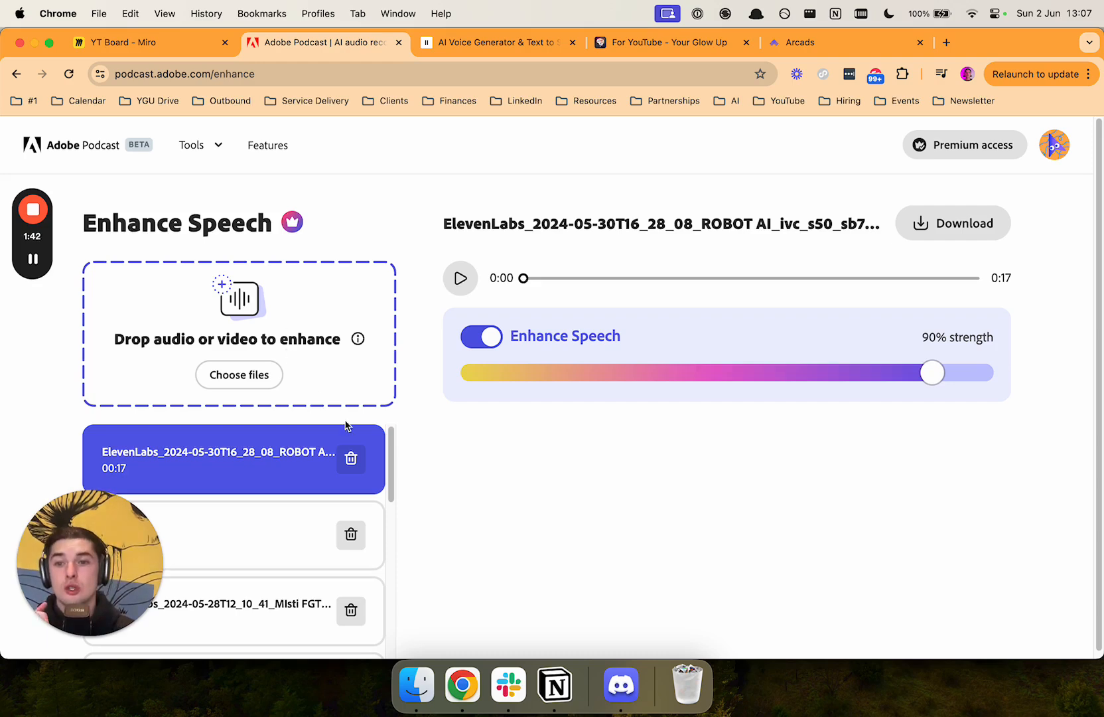
# - Lower the Enhance Speech strength of the selected ElevenLabs recording to 78%
pyautogui.moveTo(932, 373); pyautogui.dragTo(905, 391)
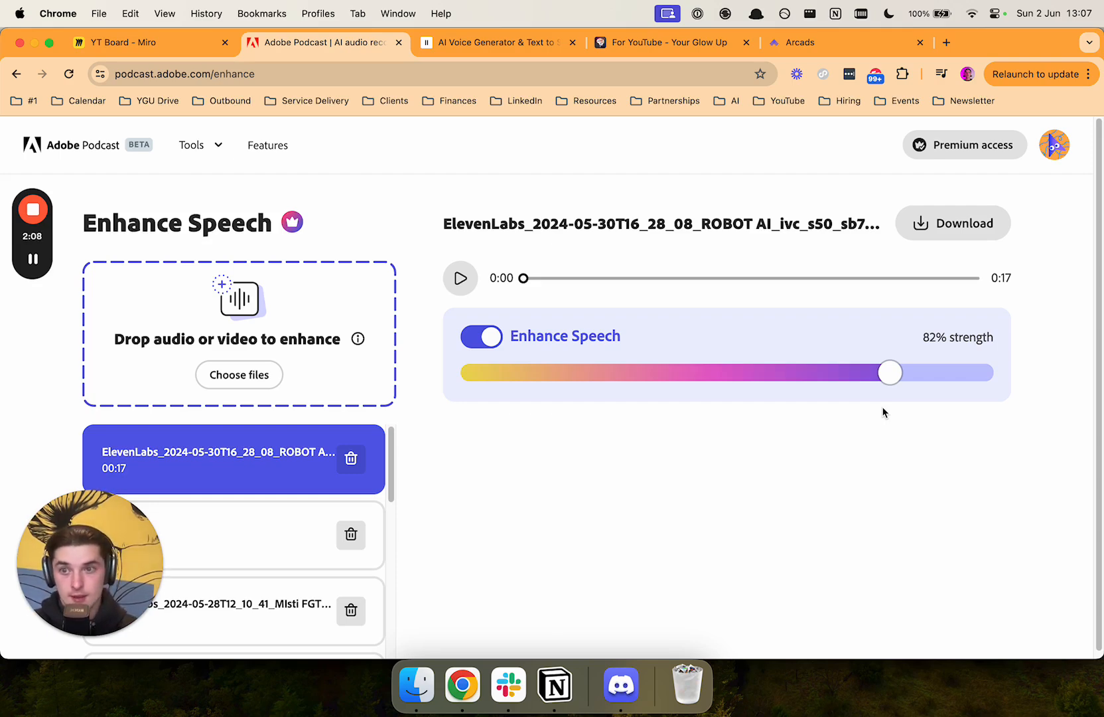
pyautogui.moveTo(888, 375)
pyautogui.mouseDown()
pyautogui.moveTo(849, 386)
pyautogui.moveTo(868, 381)
pyautogui.mouseUp()
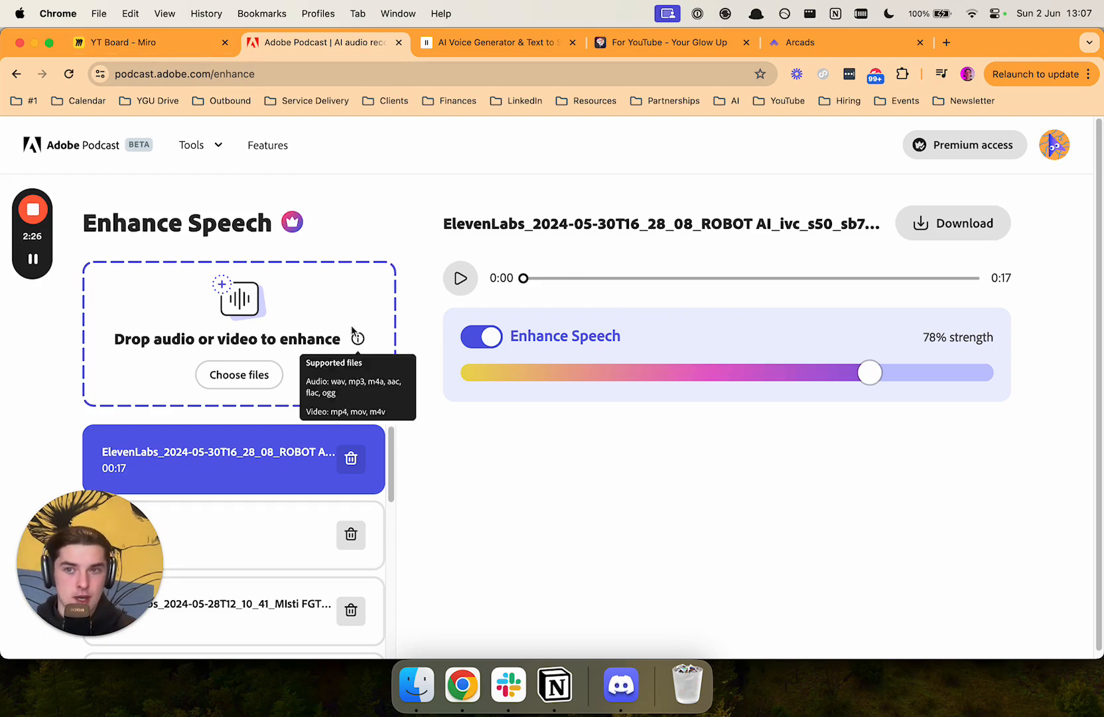
# - Check the AI UGC workflow on the Miro board and switch to the ElevenLabs speech synthesis page
pyautogui.click(157, 52)
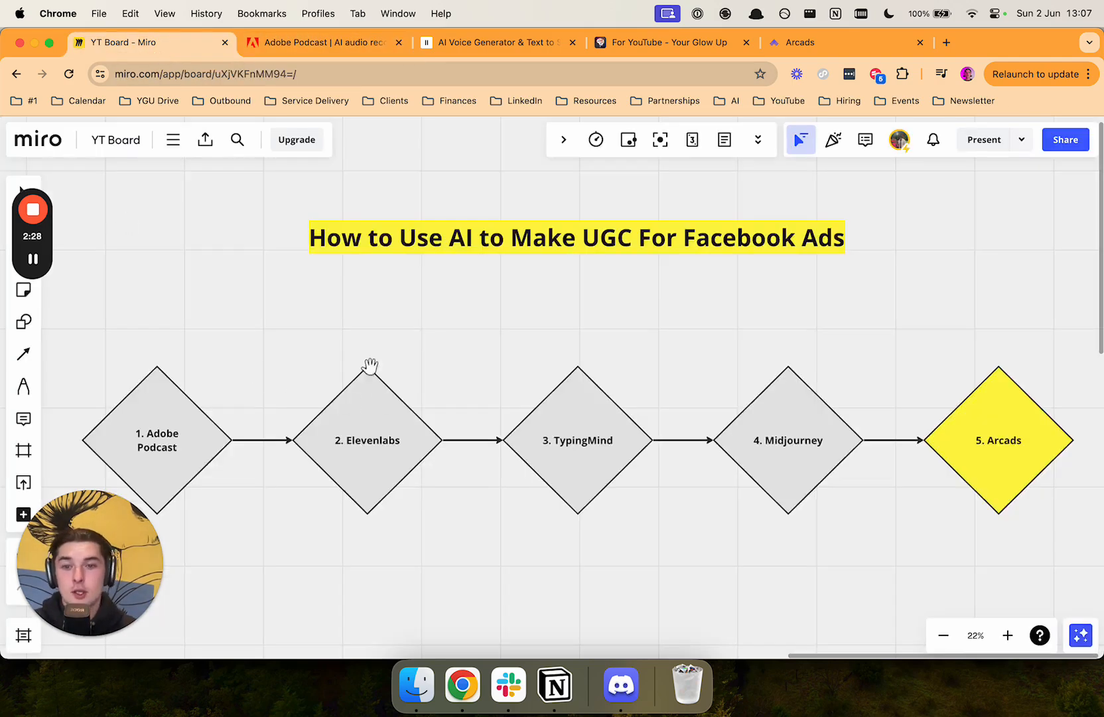
pyautogui.scroll(-1, 333, 364)
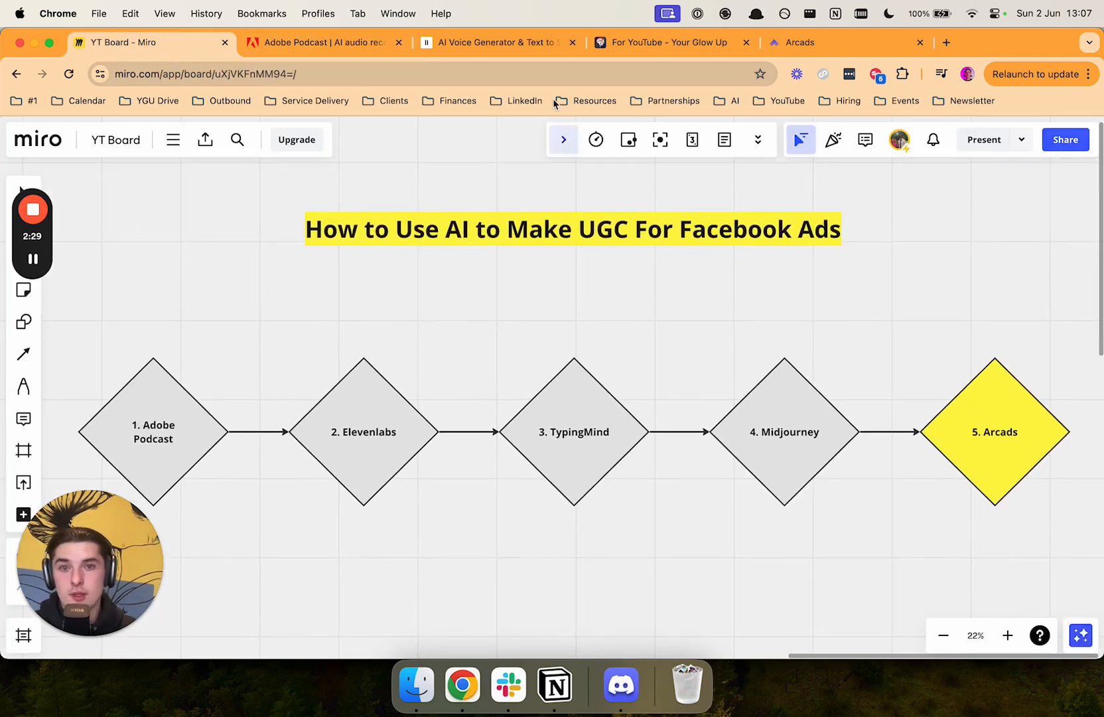
pyautogui.click(467, 52)
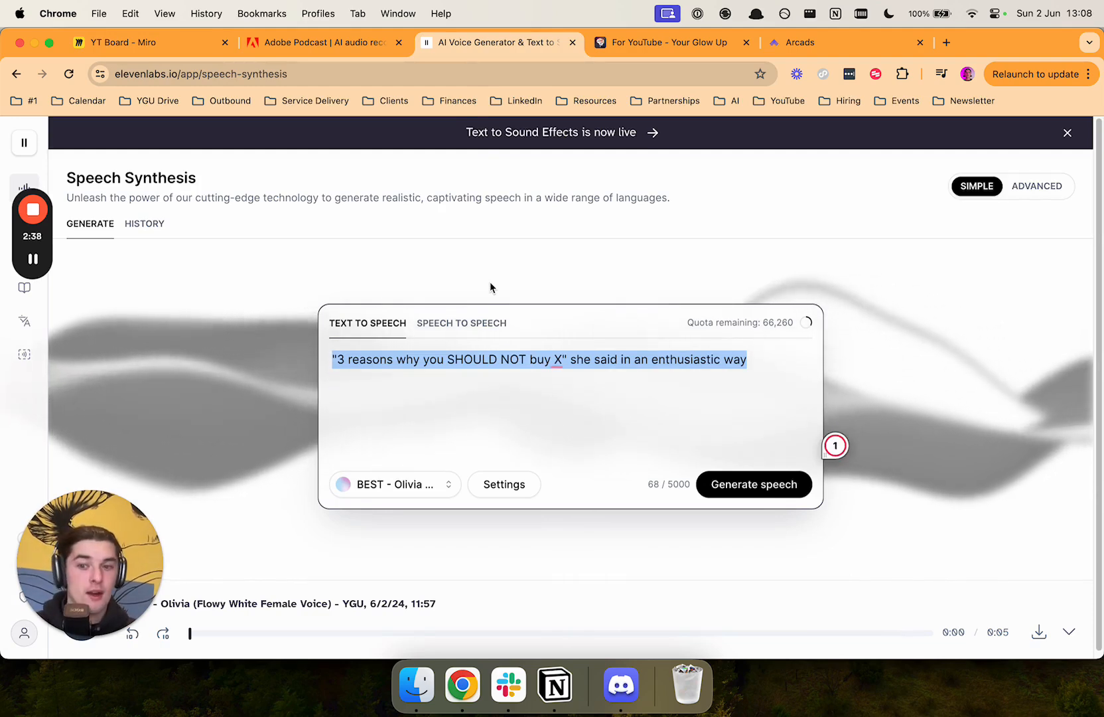
pyautogui.moveTo(113, 594)
pyautogui.moveTo(113, 594); pyautogui.dragTo(129, 521)
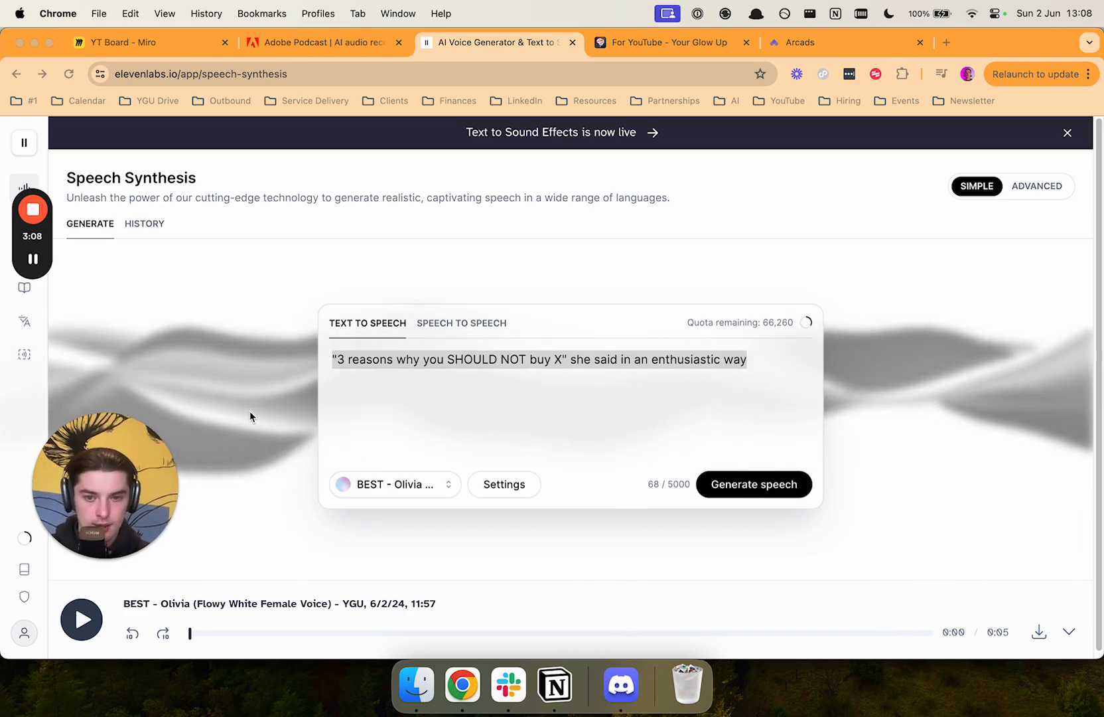
pyautogui.moveTo(117, 500)
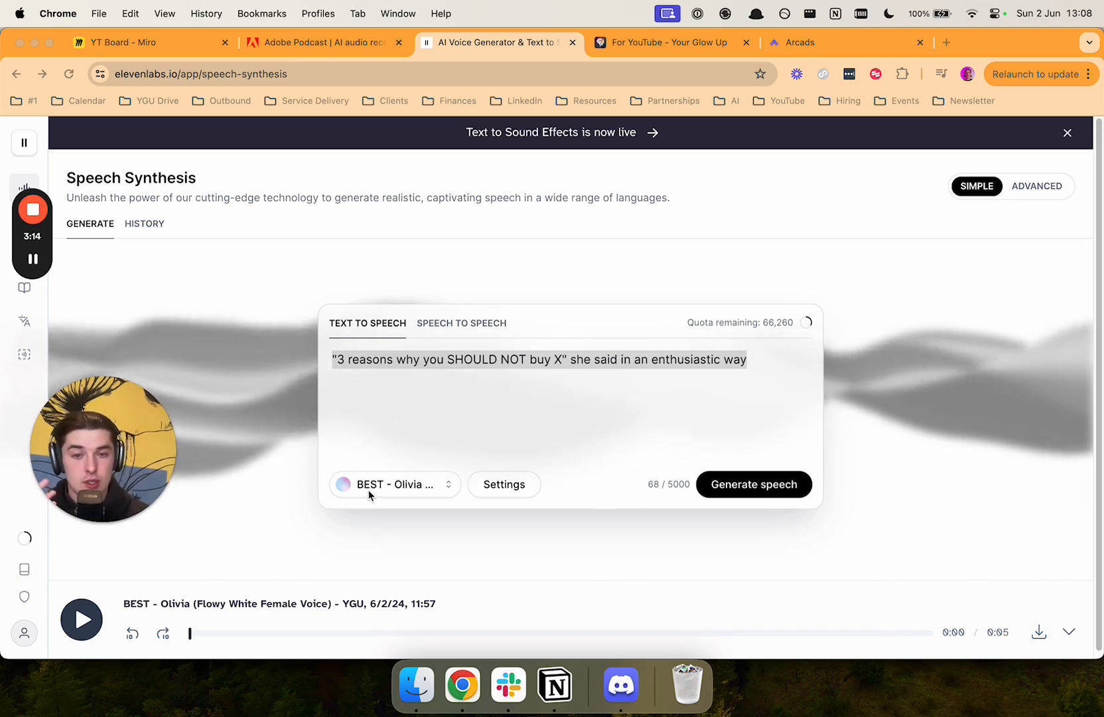
pyautogui.click(408, 433)
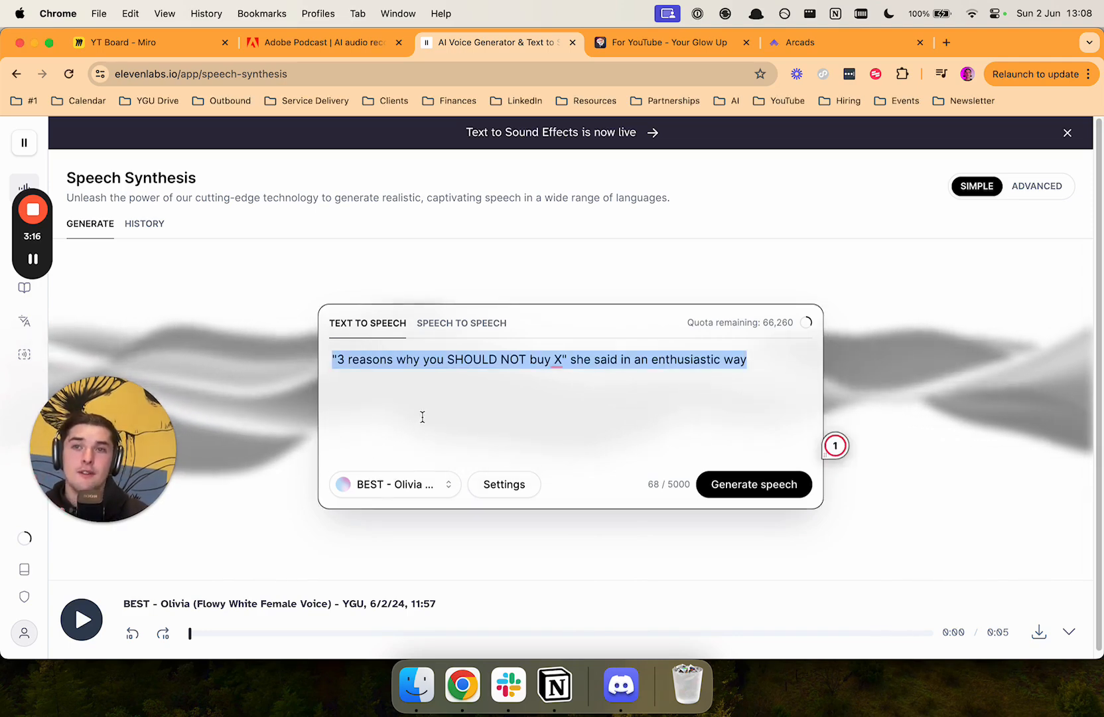
pyautogui.click(422, 417)
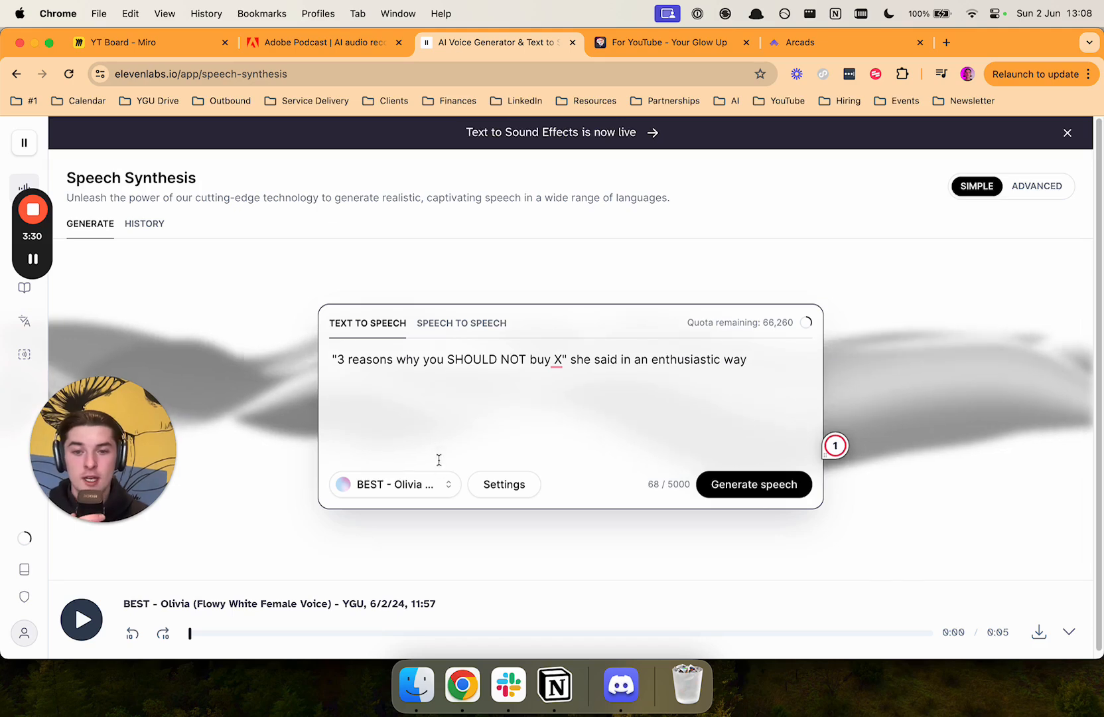
# - Look over the voices available for the text-to-speech prompt, keeping the chosen BEST - Olivia voice
pyautogui.click(436, 485)
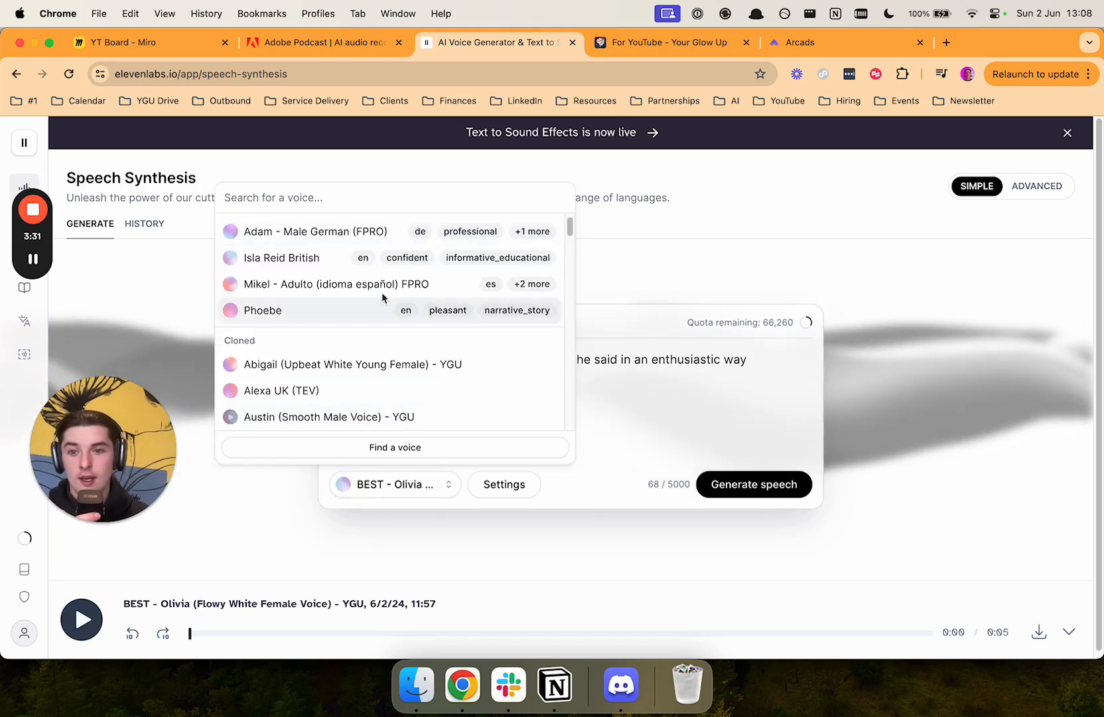
pyautogui.click(651, 265)
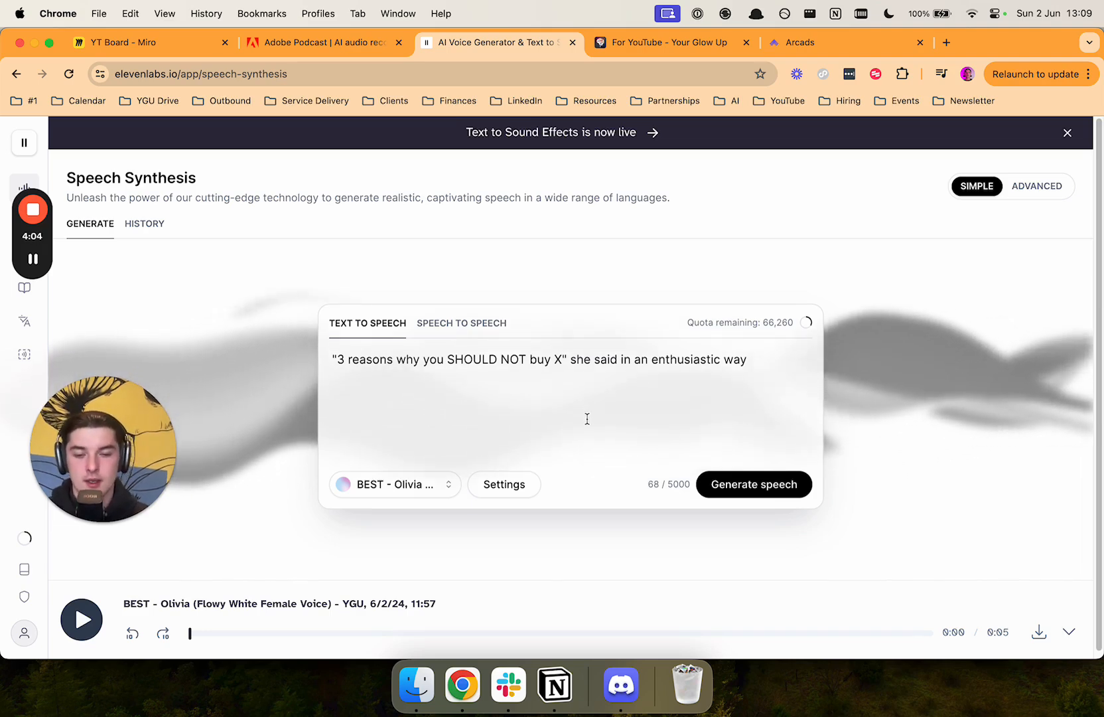
pyautogui.click(398, 485)
pyautogui.click(670, 396)
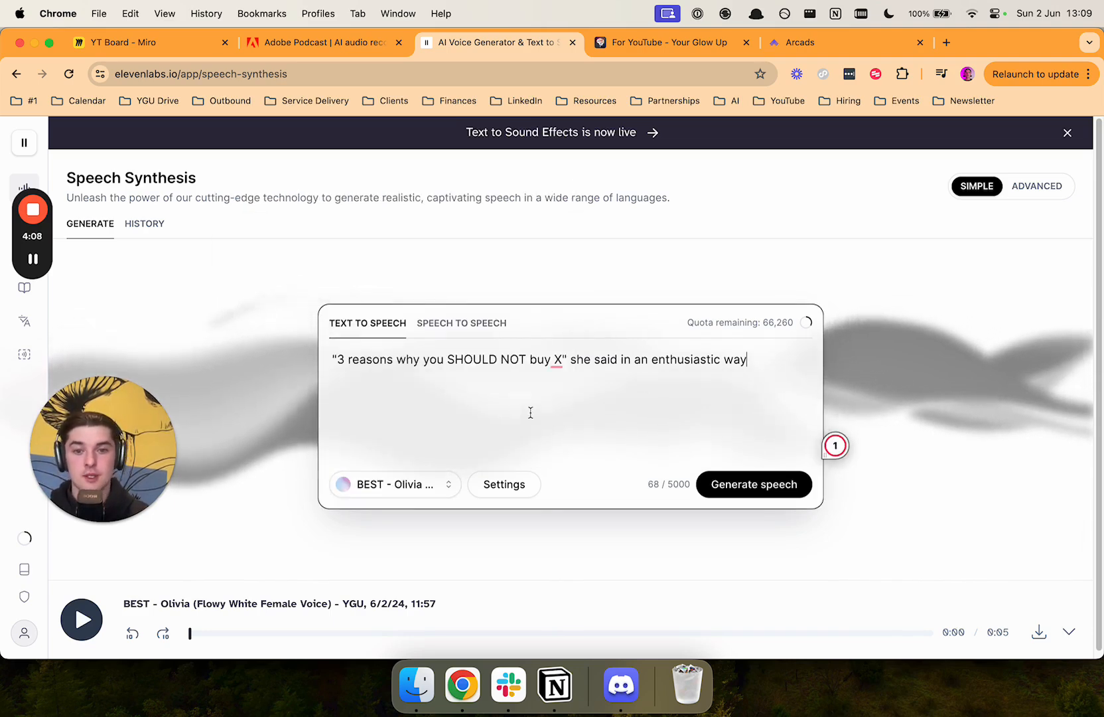
# - Examine the quoted hook and the "she said in an enthusiastic way" delivery instruction in the text-to-speech prompt
pyautogui.moveTo(330, 358); pyautogui.dragTo(747, 362)
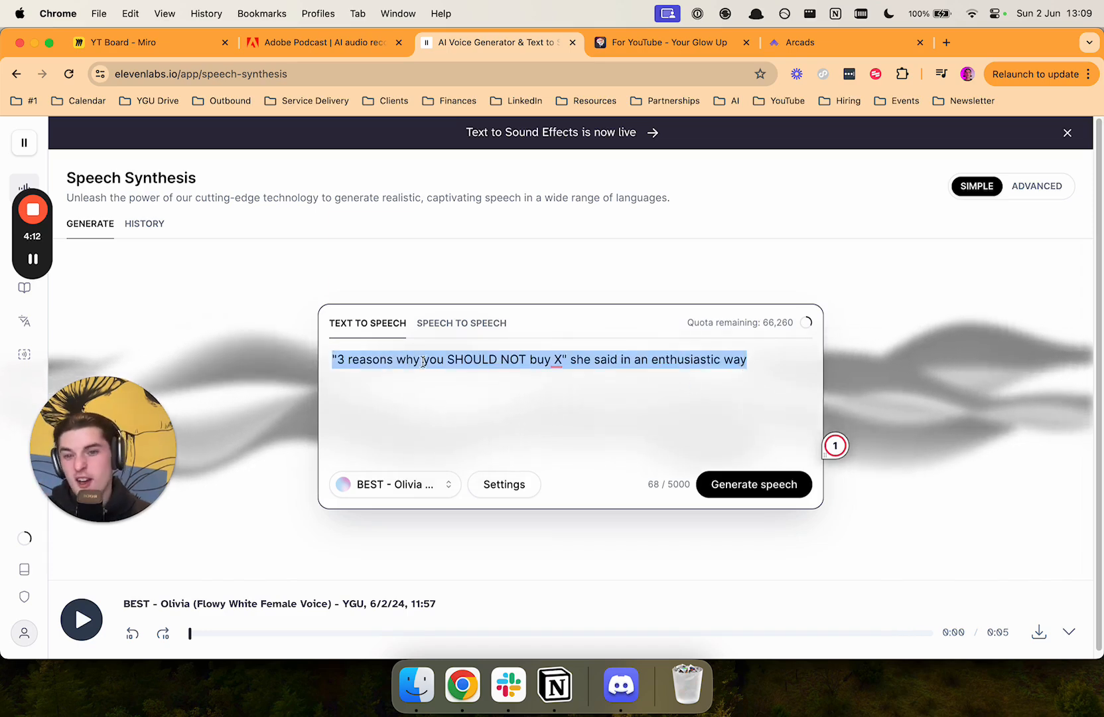
pyautogui.click(332, 359)
pyautogui.moveTo(331, 359); pyautogui.dragTo(571, 361)
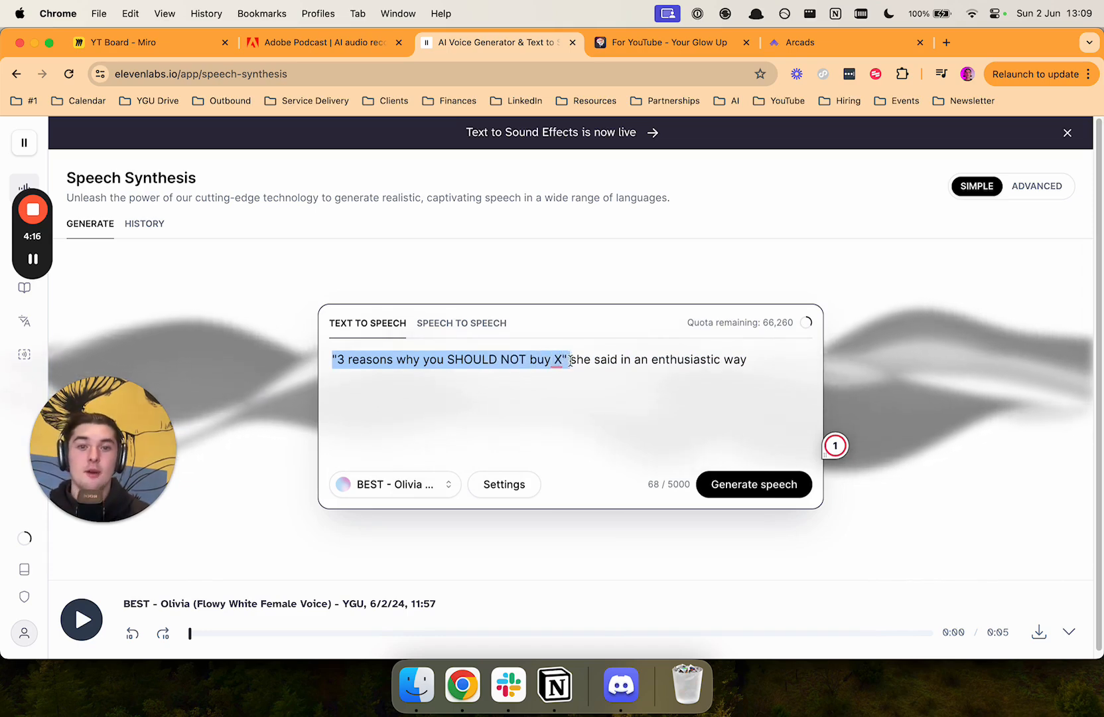
pyautogui.click(569, 383)
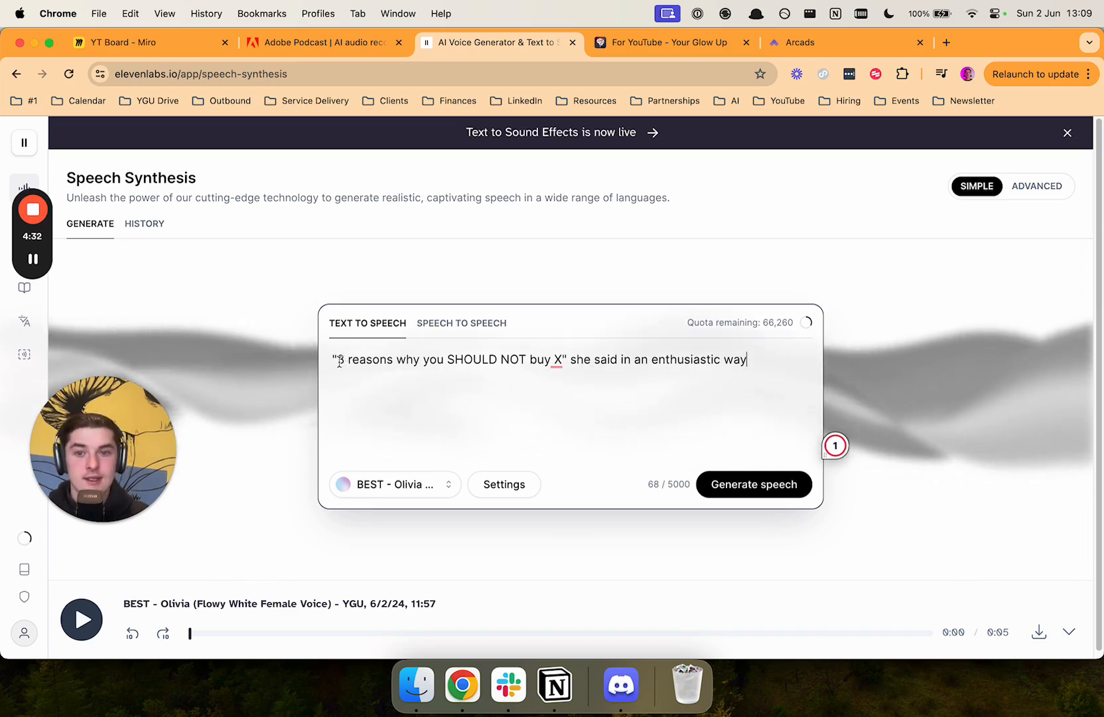
pyautogui.moveTo(359, 360); pyautogui.dragTo(503, 359)
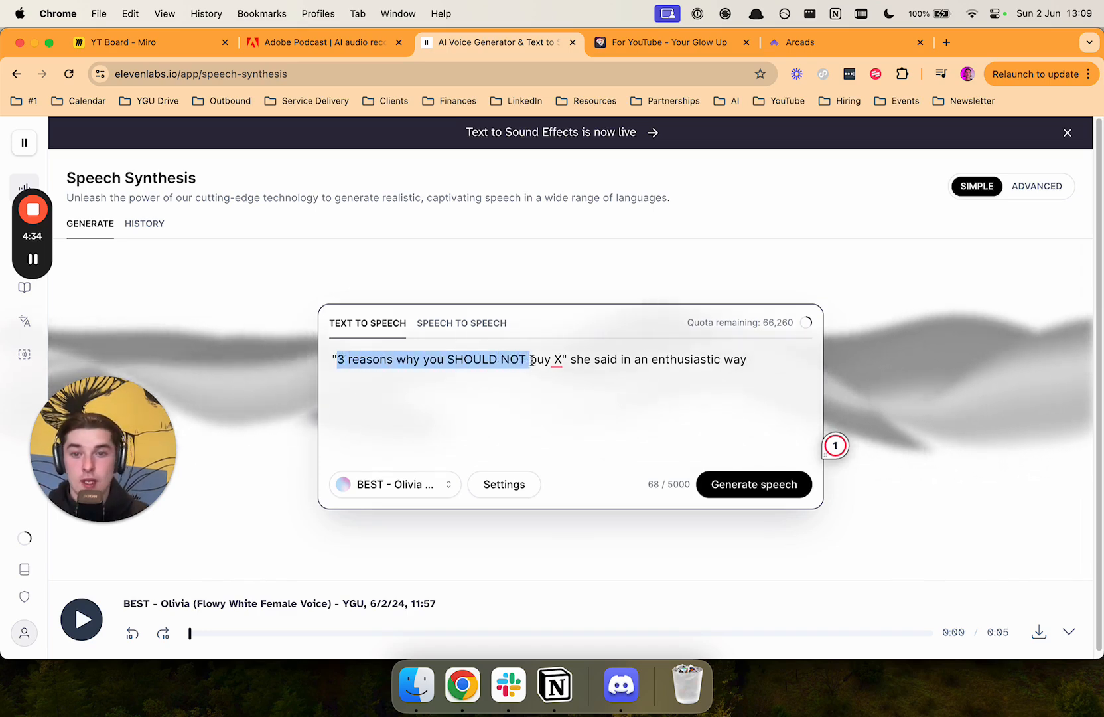
pyautogui.click(337, 362)
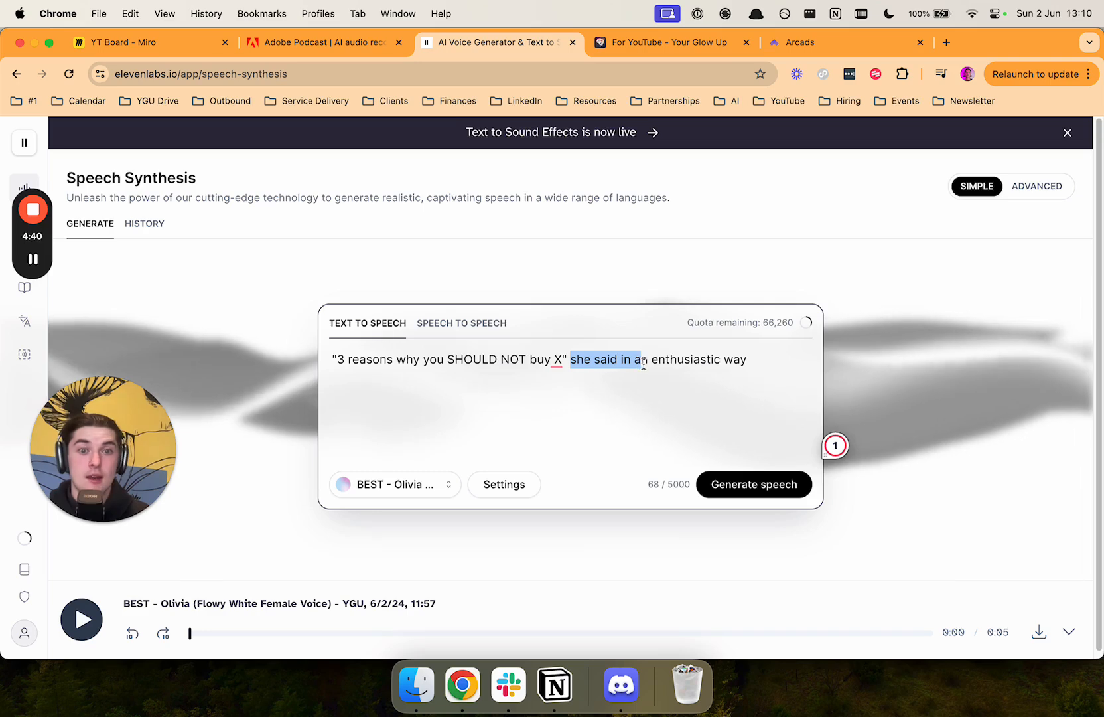
pyautogui.moveTo(692, 365); pyautogui.dragTo(763, 374)
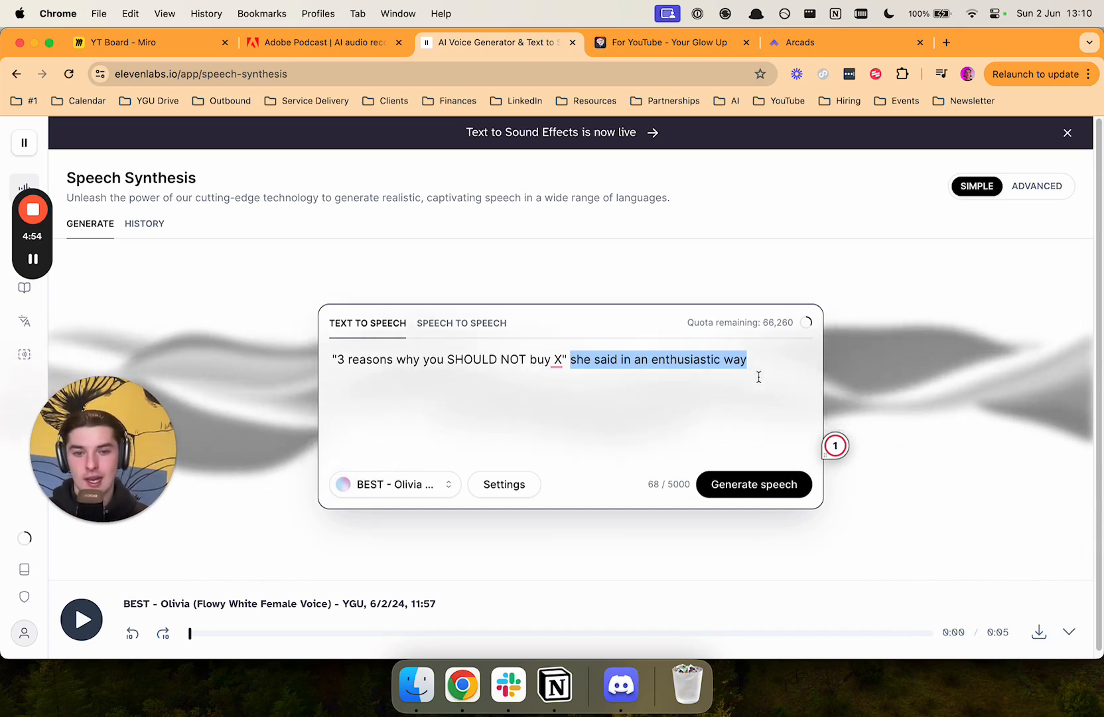
pyautogui.click(577, 364)
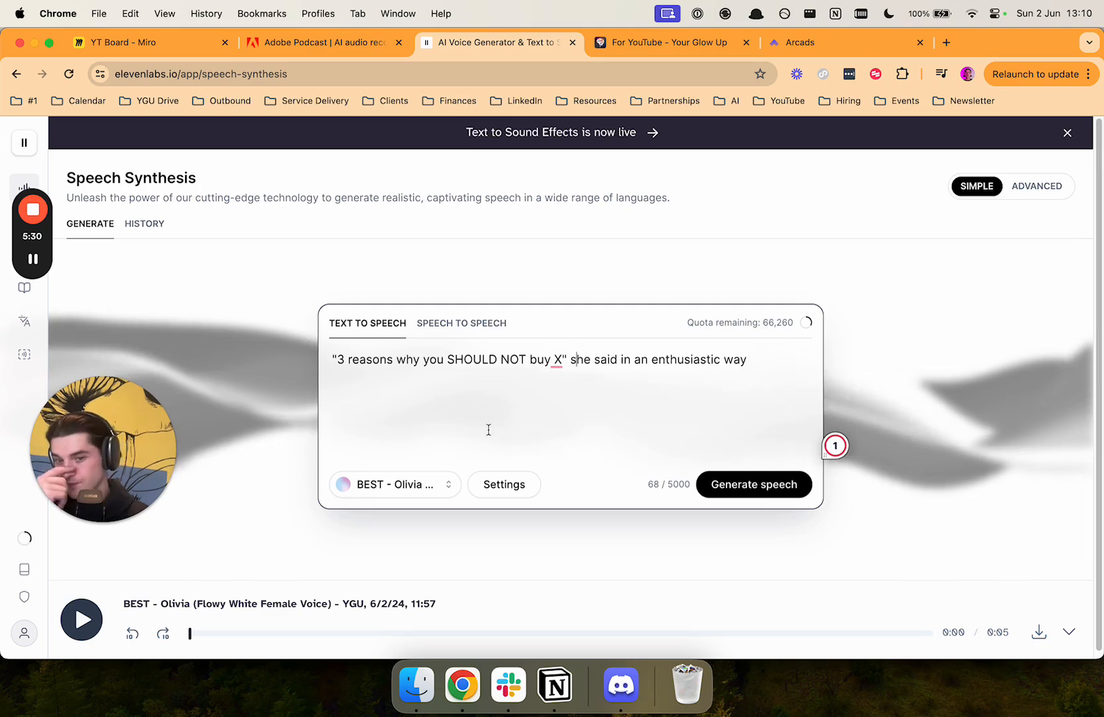
# - Set the Stability in the voice settings to just under 30%
pyautogui.click(496, 484)
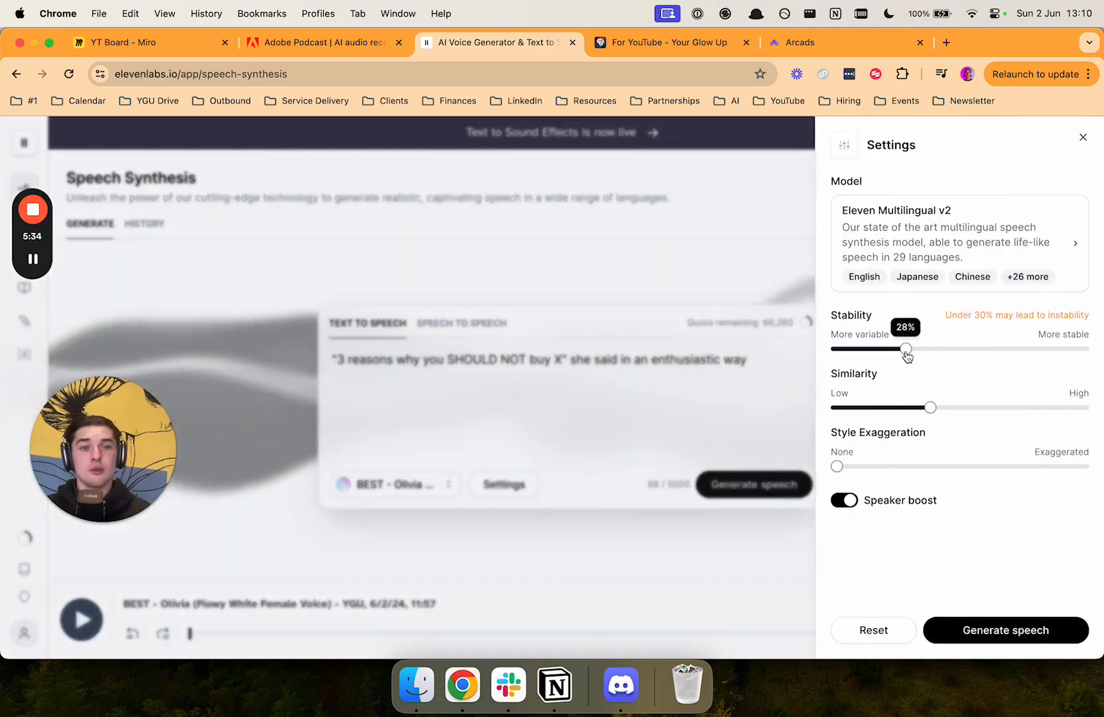
pyautogui.moveTo(905, 355)
pyautogui.moveTo(905, 352); pyautogui.dragTo(902, 353)
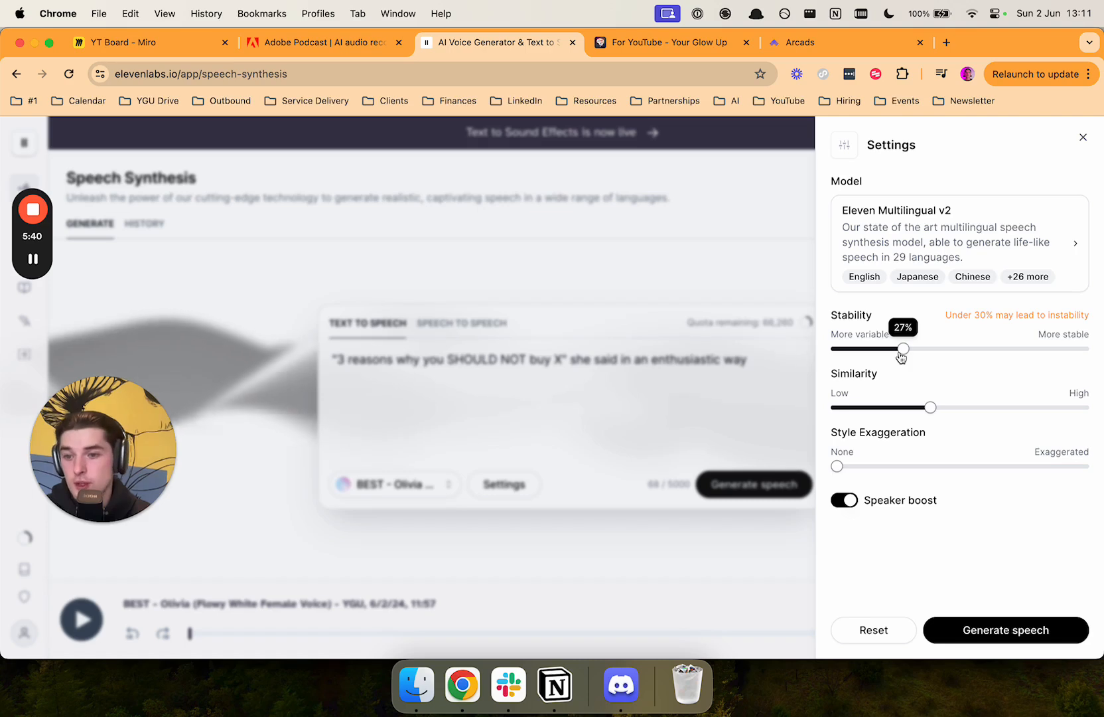
pyautogui.moveTo(900, 353); pyautogui.dragTo(900, 357)
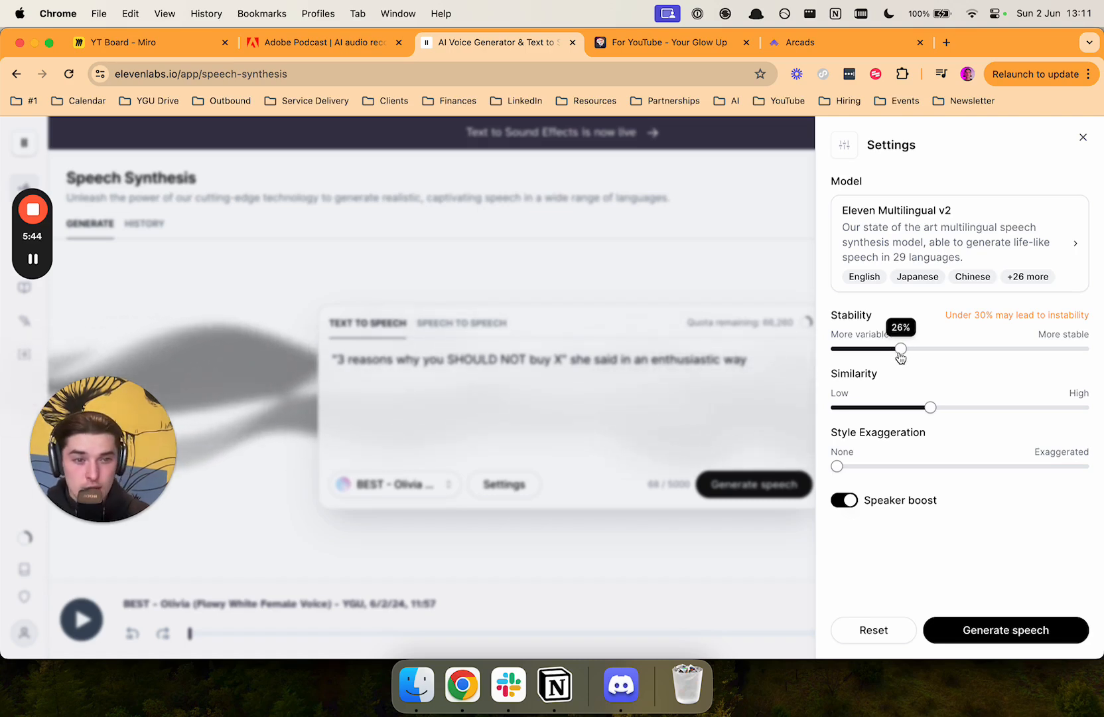
pyautogui.moveTo(927, 357)
pyautogui.mouseDown()
pyautogui.moveTo(951, 357)
pyautogui.moveTo(936, 359)
pyautogui.mouseUp()
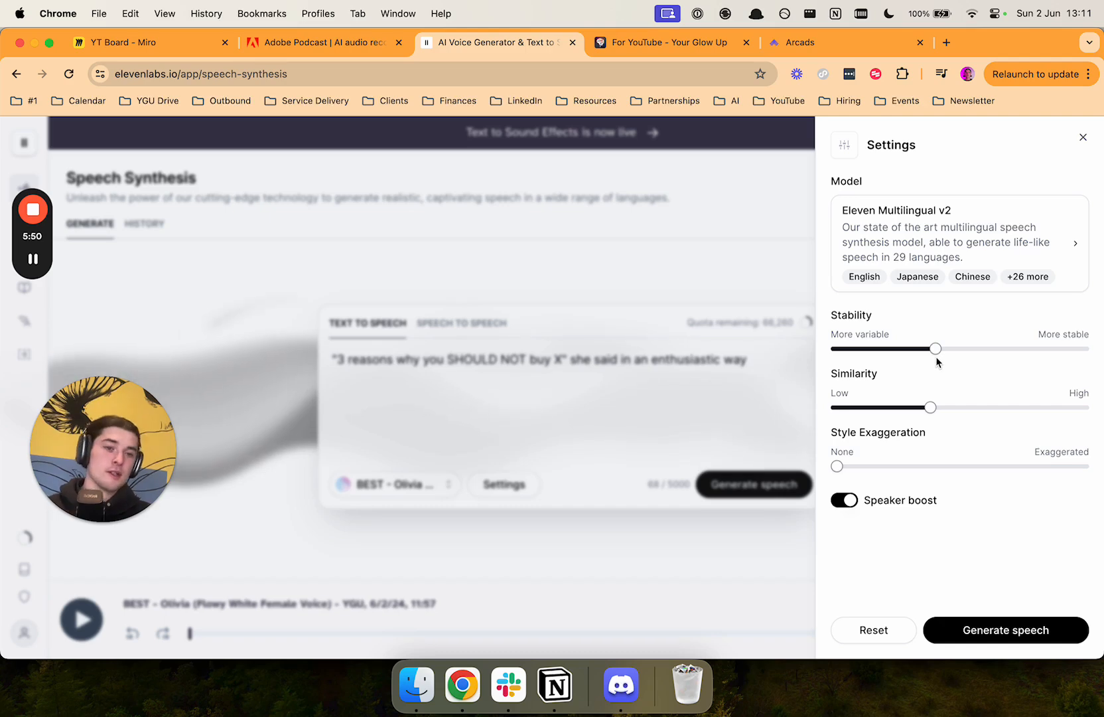
pyautogui.moveTo(938, 356); pyautogui.dragTo(906, 356)
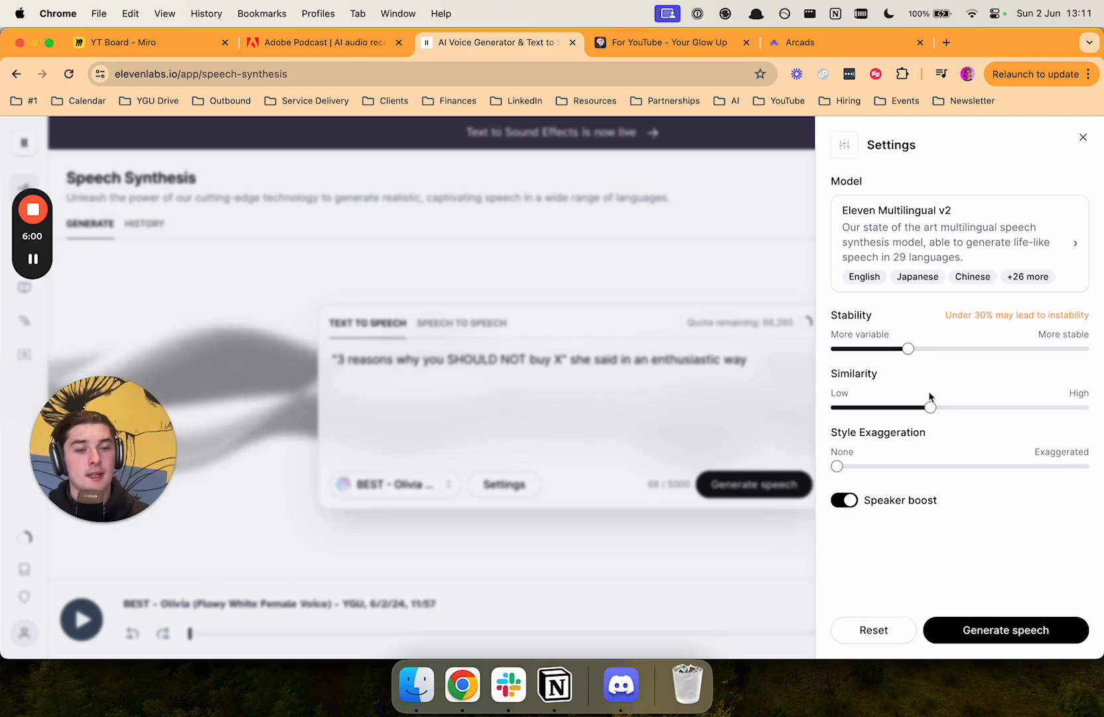
# - Raise the voice's Similarity slightly, to just below the middle of its range, and close the voice settings
pyautogui.moveTo(927, 413); pyautogui.dragTo(951, 408)
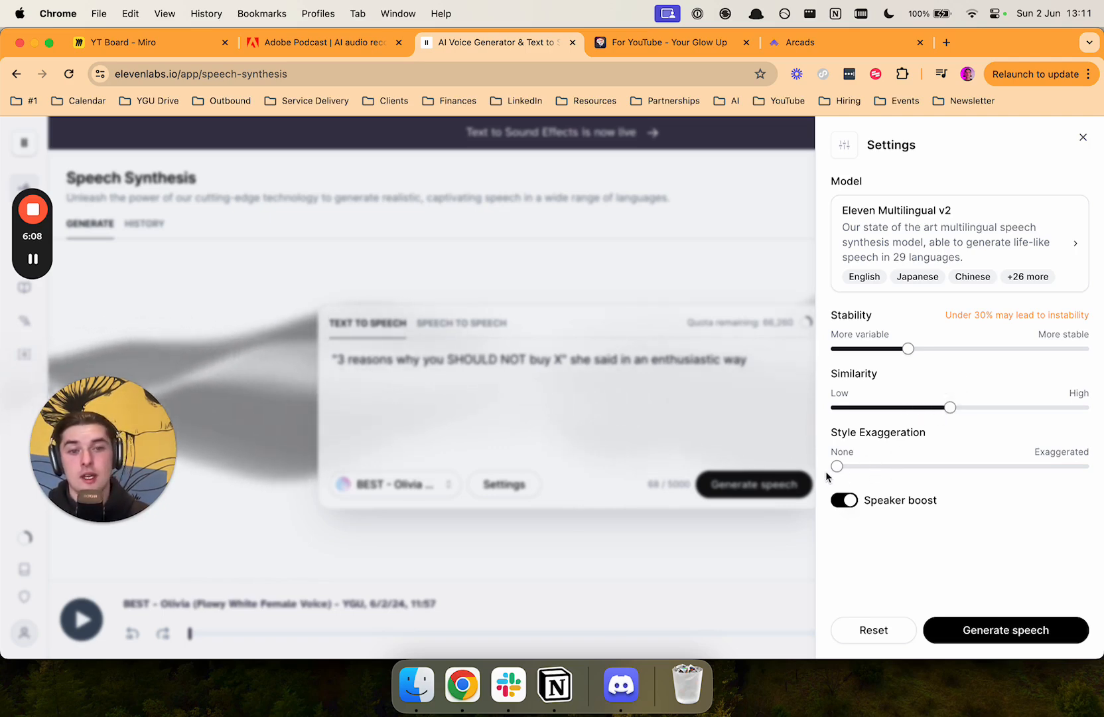
pyautogui.moveTo(837, 474)
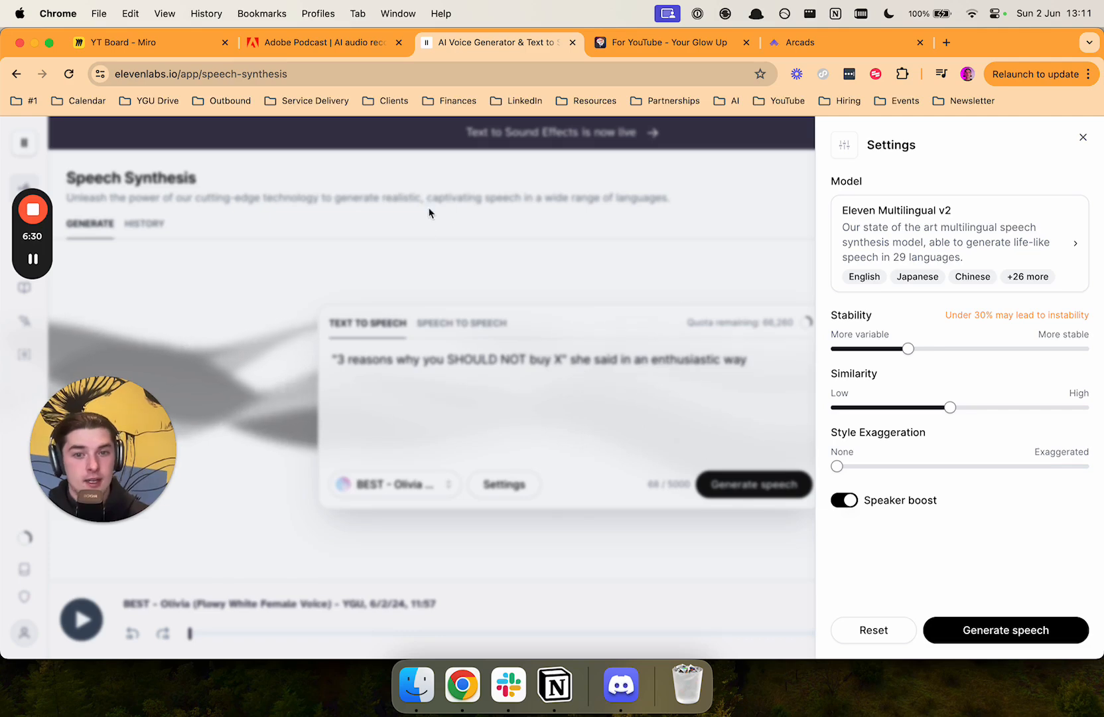
pyautogui.moveTo(911, 348)
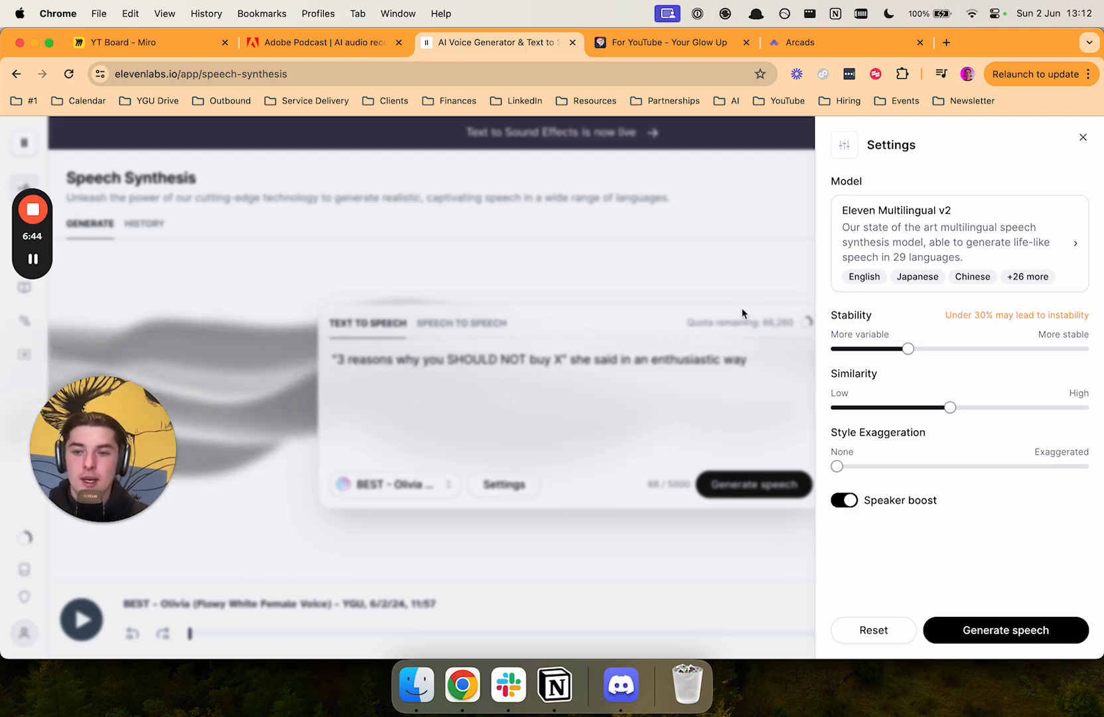
pyautogui.click(1081, 140)
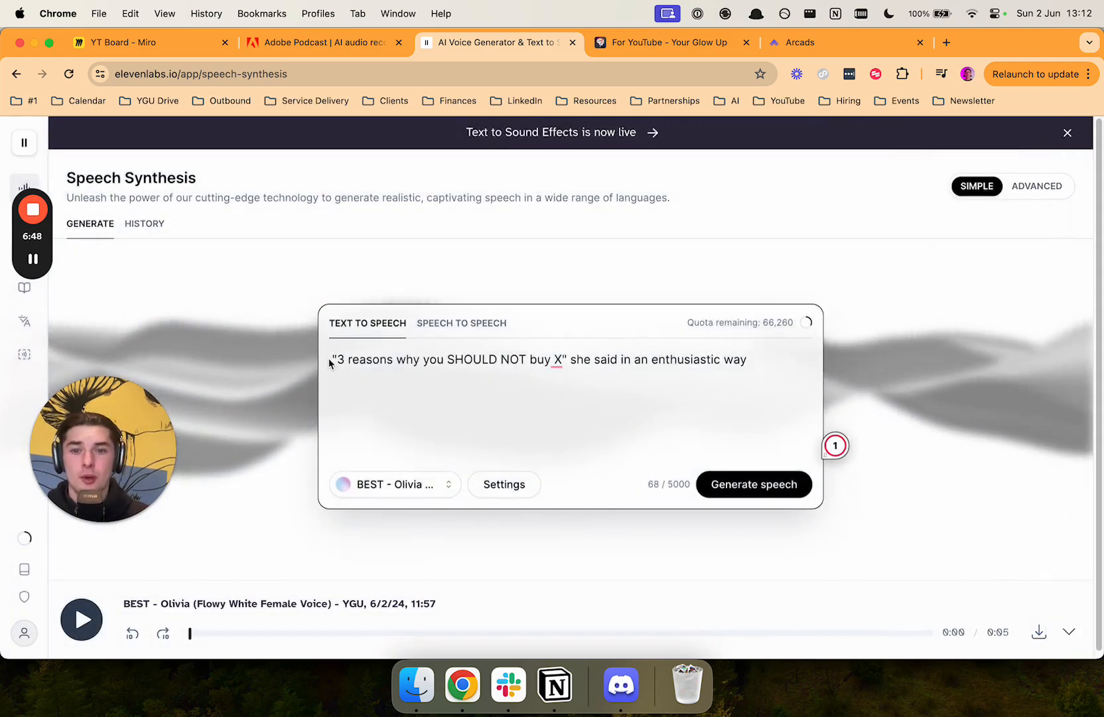
# - Review the complete text-to-speech prompt, including its quotation marks and delivery instruction
pyautogui.moveTo(329, 359); pyautogui.dragTo(771, 367)
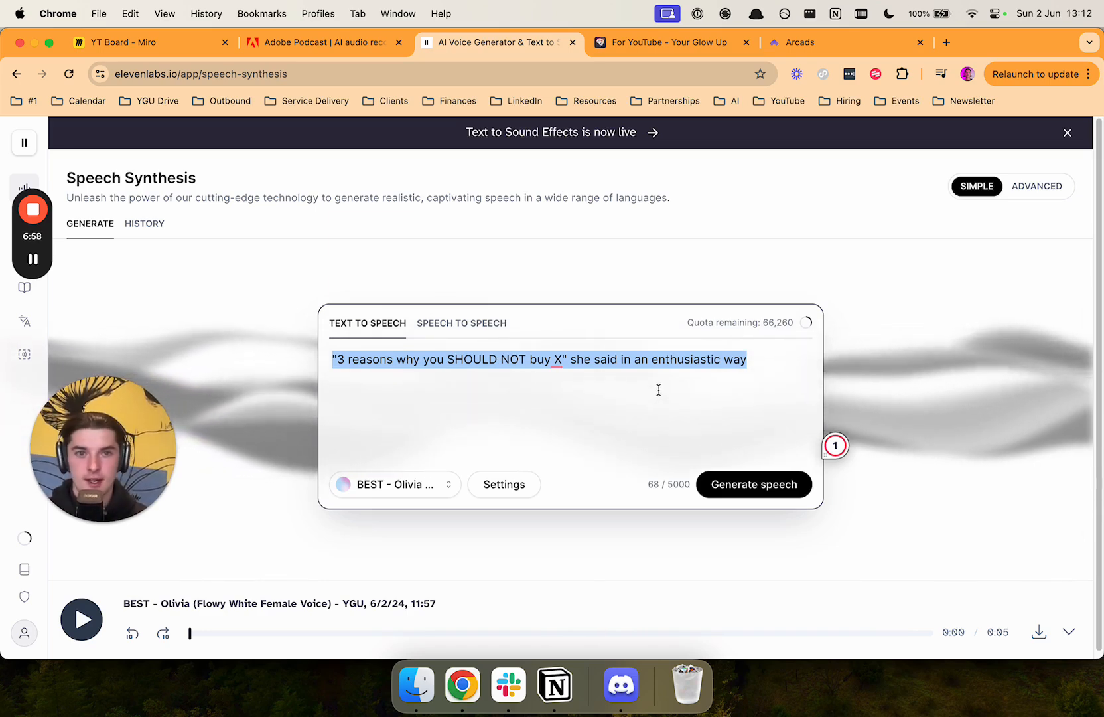
pyautogui.click(640, 411)
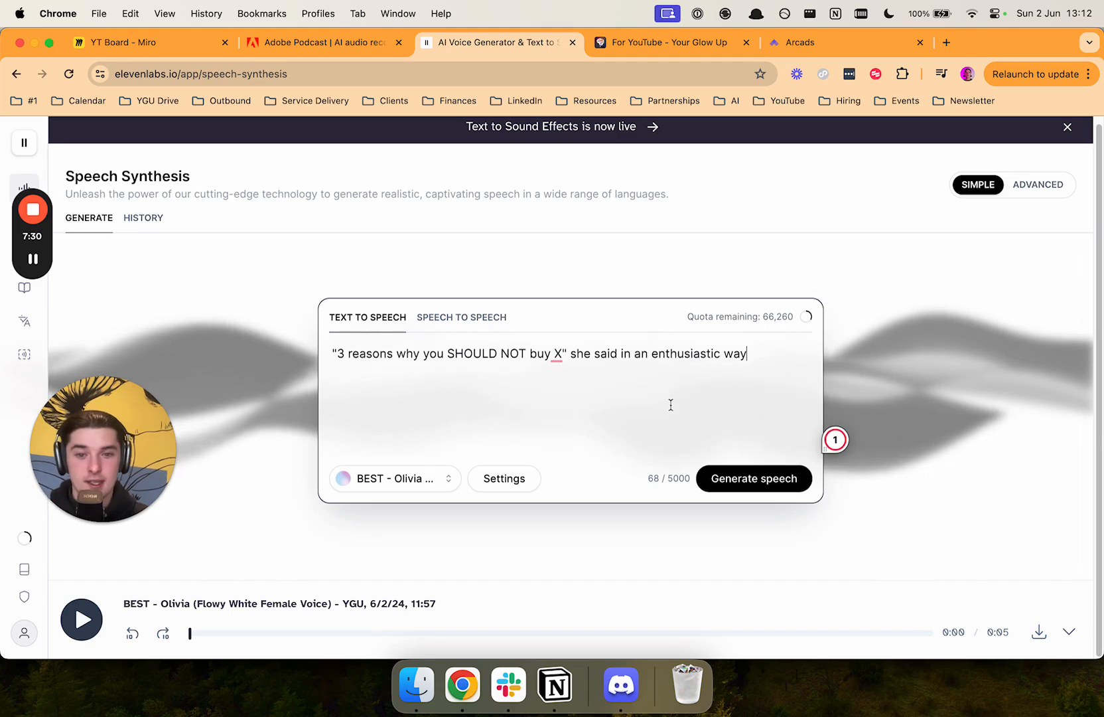
pyautogui.moveTo(751, 353); pyautogui.dragTo(320, 356)
# - Check the workflow on the Miro board and review the TypingMind prompt requesting an ideal customer avatar for INSPIRED BY BLACK OPIUM - 82
pyautogui.click(164, 49)
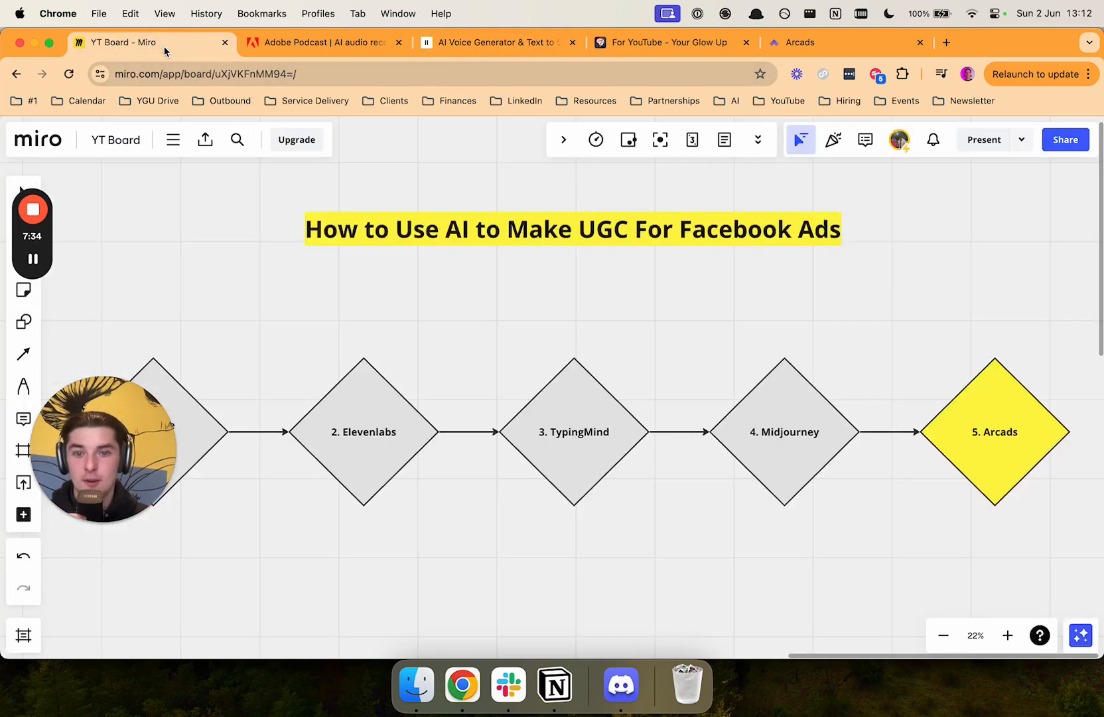
pyautogui.moveTo(631, 317); pyautogui.dragTo(632, 310)
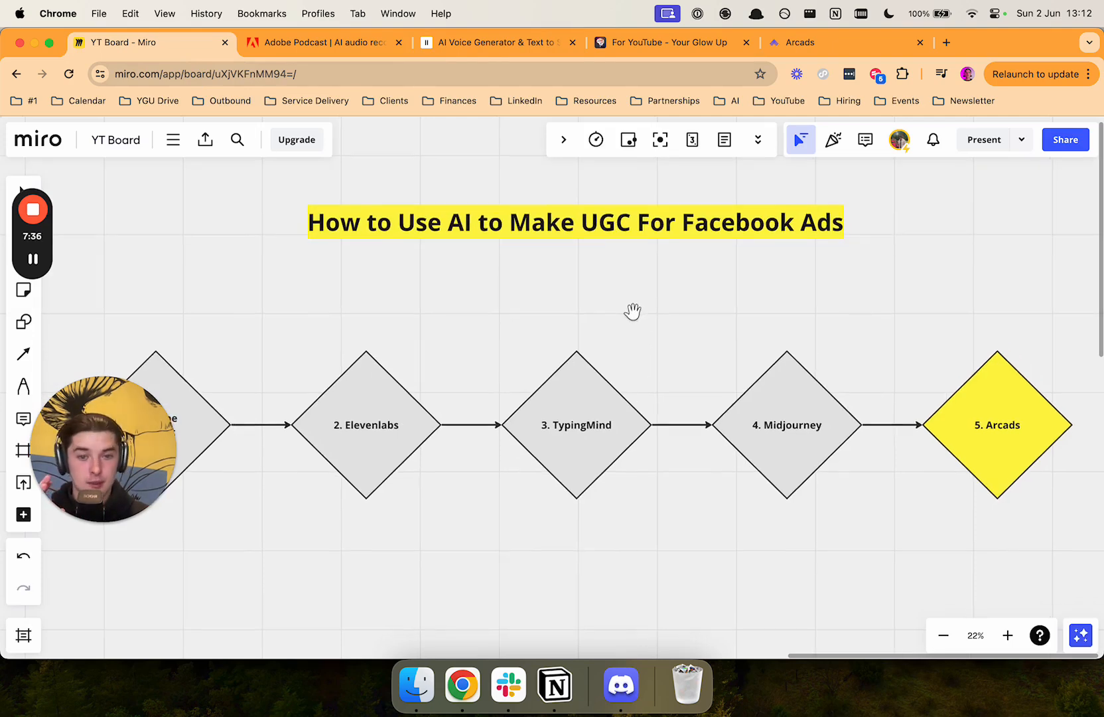
pyautogui.click(639, 49)
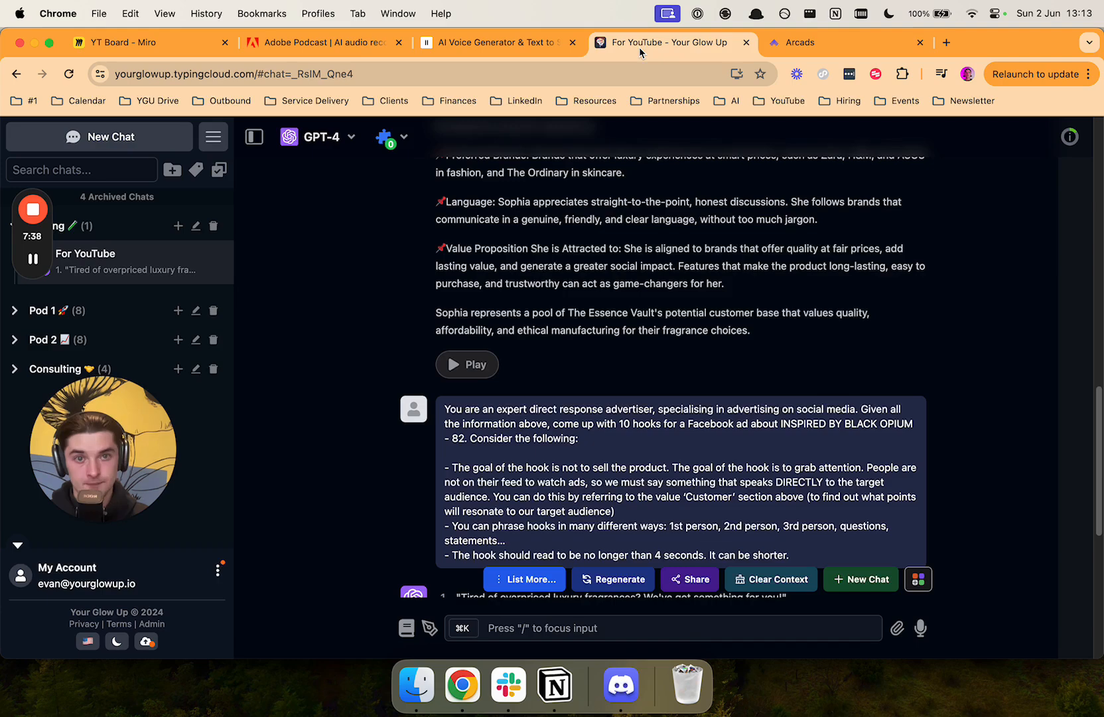
pyautogui.moveTo(132, 481); pyautogui.dragTo(126, 378)
pyautogui.scroll(20, 690, 356)
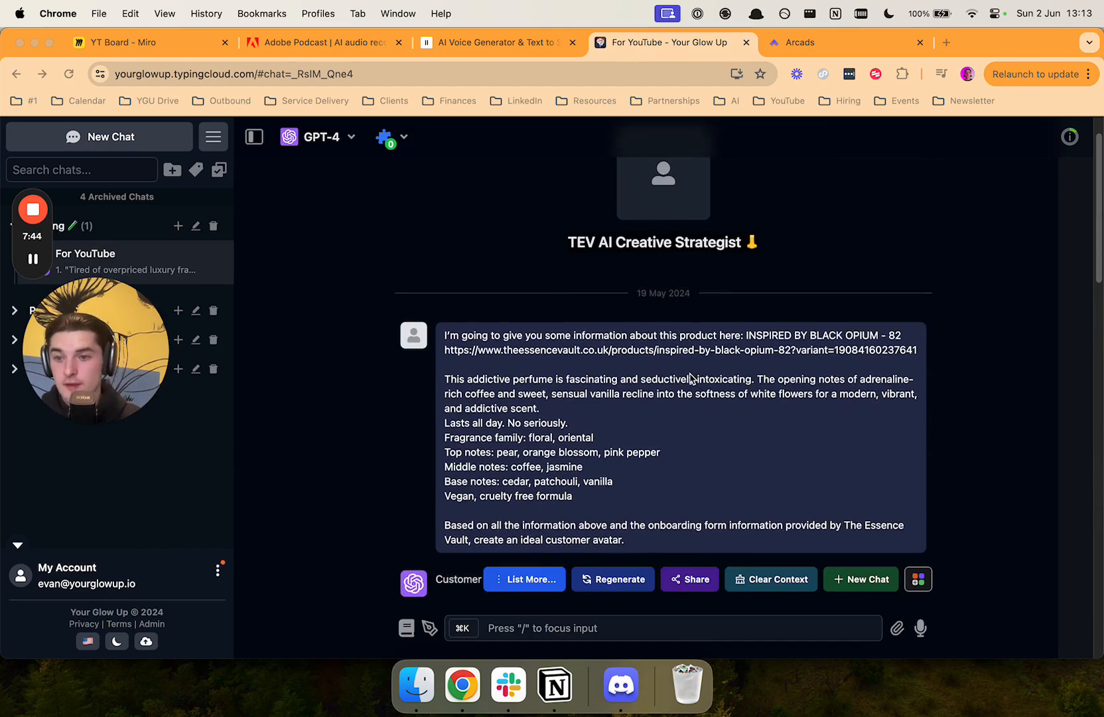
pyautogui.scroll(-3, 682, 391)
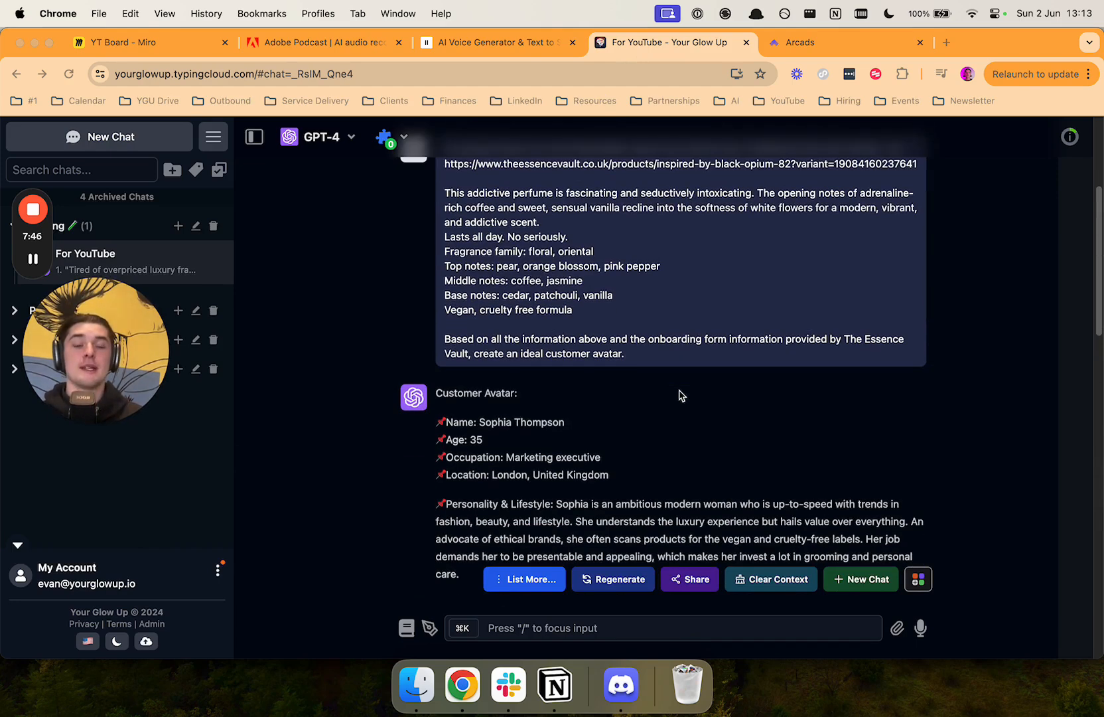
pyautogui.scroll(3, 682, 395)
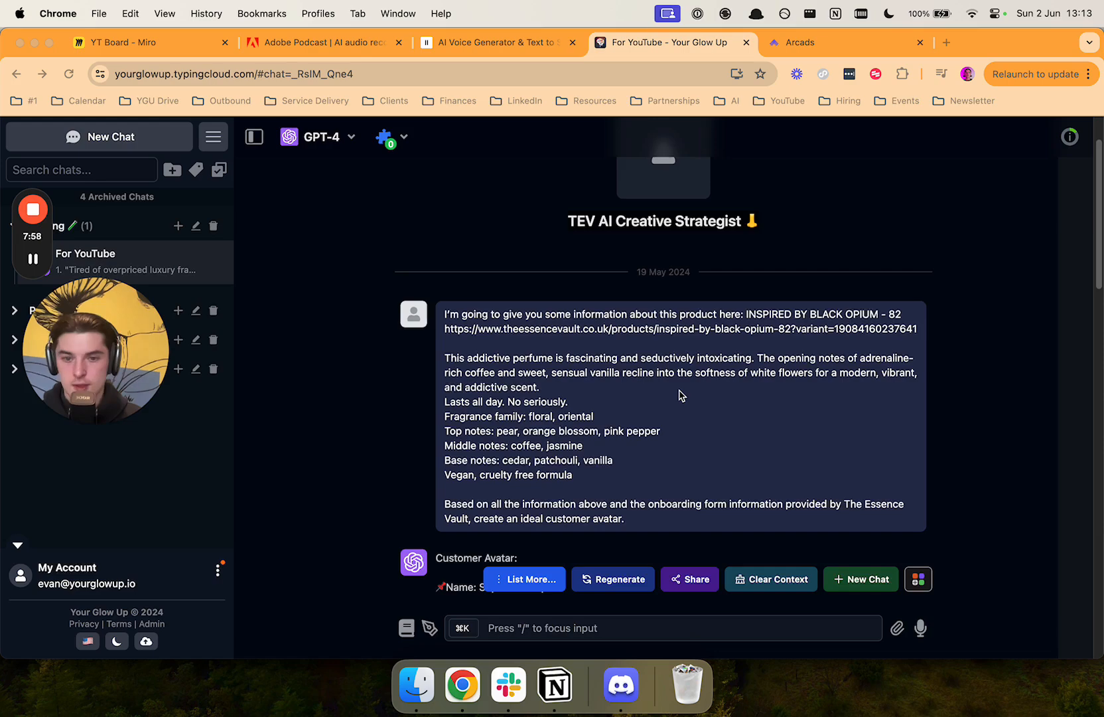
pyautogui.scroll(-3, 678, 396)
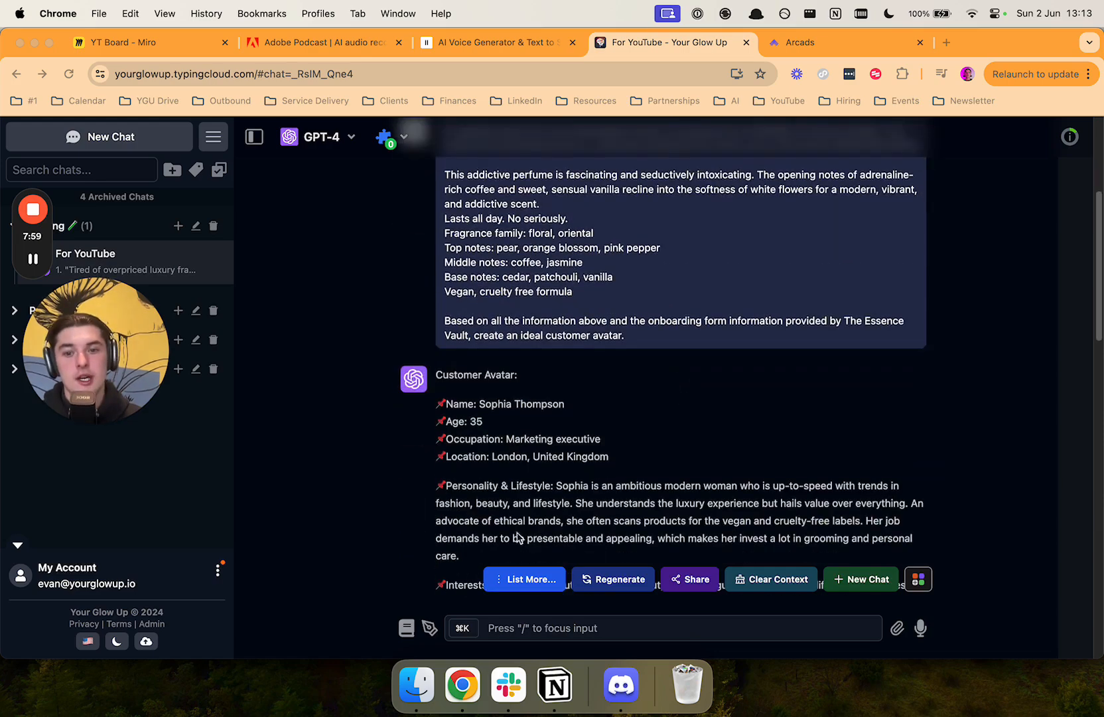
# - Browse TypingMind's prompt library, close it and return to the beginning of the For YouTube chat
pyautogui.click(406, 627)
pyautogui.scroll(-15, 474, 324)
pyautogui.scroll(3, 491, 497)
pyautogui.scroll(-10, 584, 512)
pyautogui.scroll(15, 589, 515)
pyautogui.scroll(-8, 588, 514)
pyautogui.scroll(-5, 588, 514)
pyautogui.click(554, 610)
pyautogui.scroll(10, 708, 483)
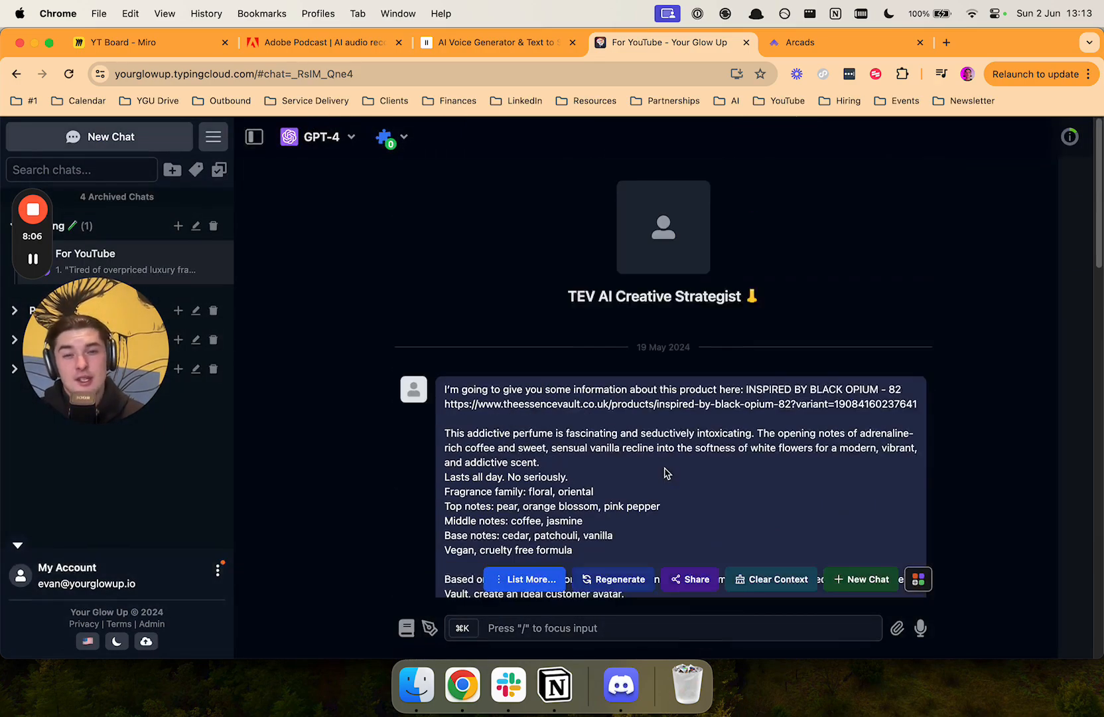
# - Review the generated customer avatar and the follow-up prompt asking for 10 Facebook ad hooks
pyautogui.scroll(-3, 667, 474)
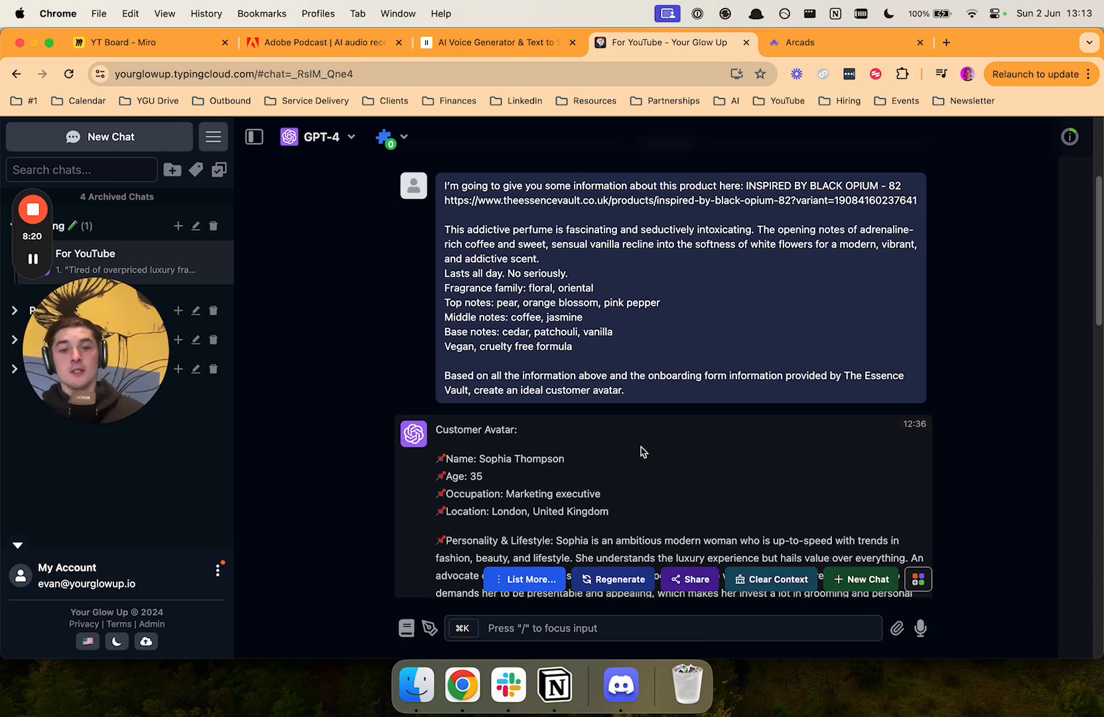
pyautogui.scroll(5, 637, 425)
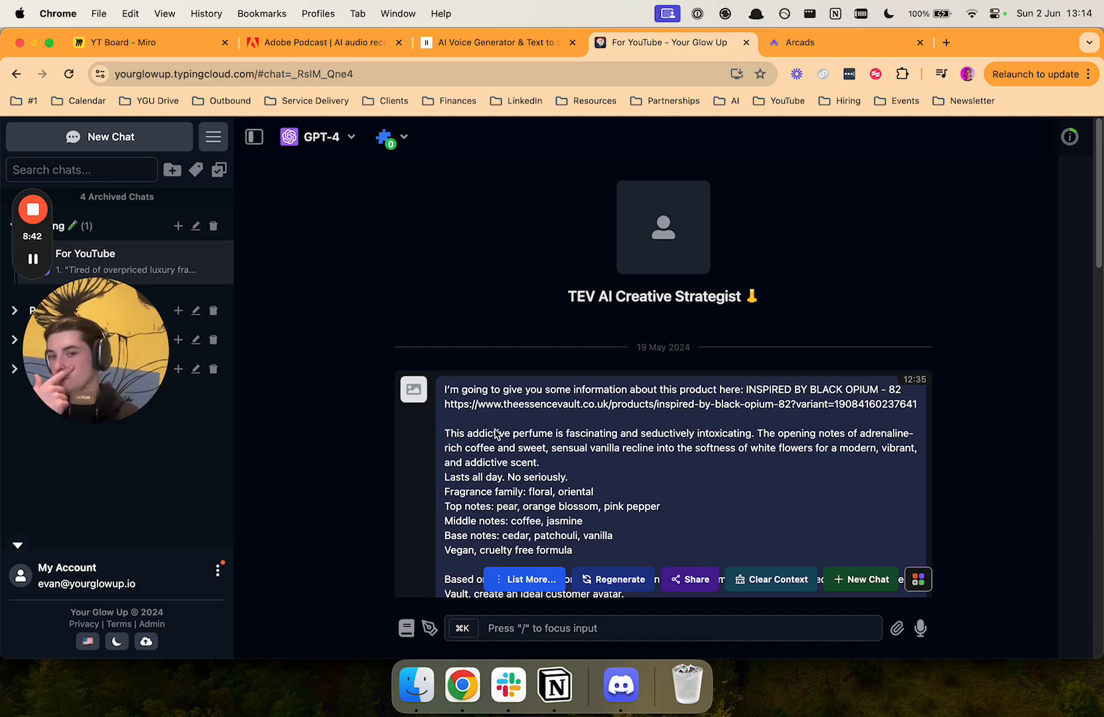
pyautogui.scroll(-5, 646, 487)
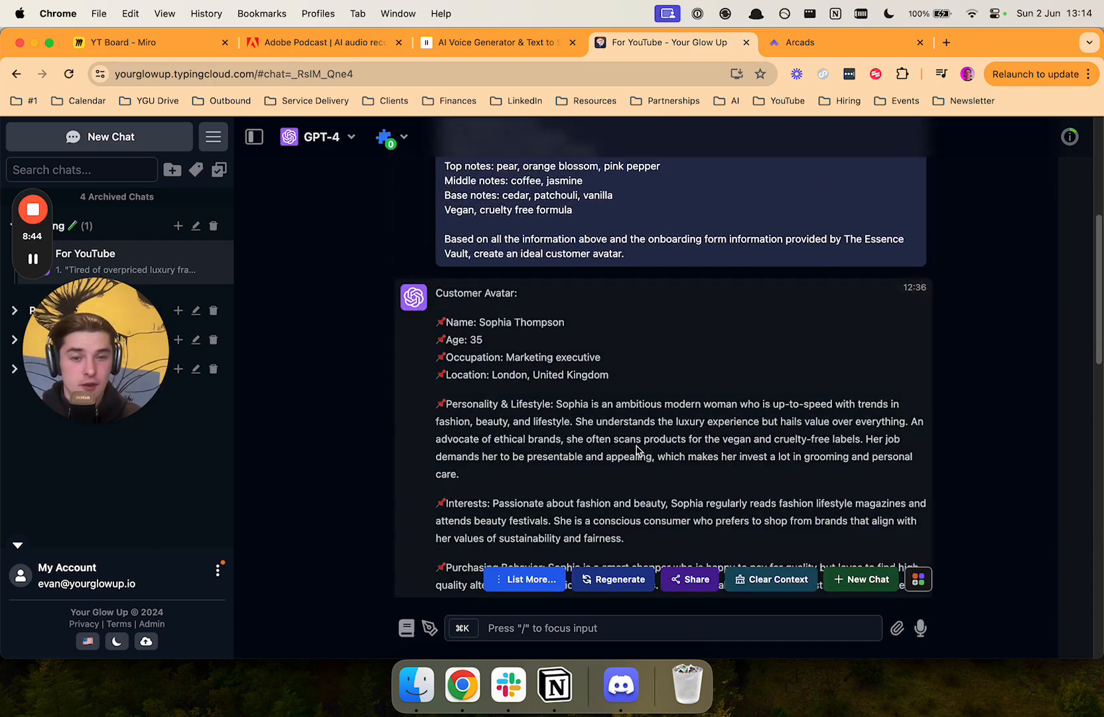
pyautogui.scroll(-4, 634, 438)
pyautogui.scroll(-3, 633, 438)
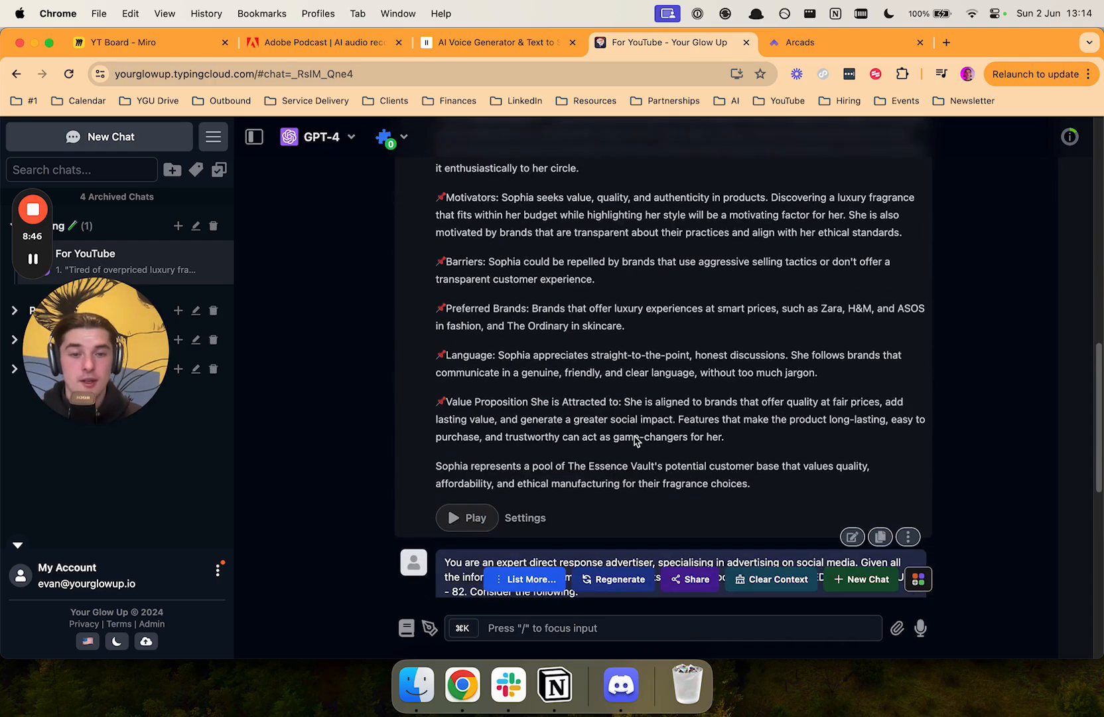
pyautogui.scroll(8, 631, 445)
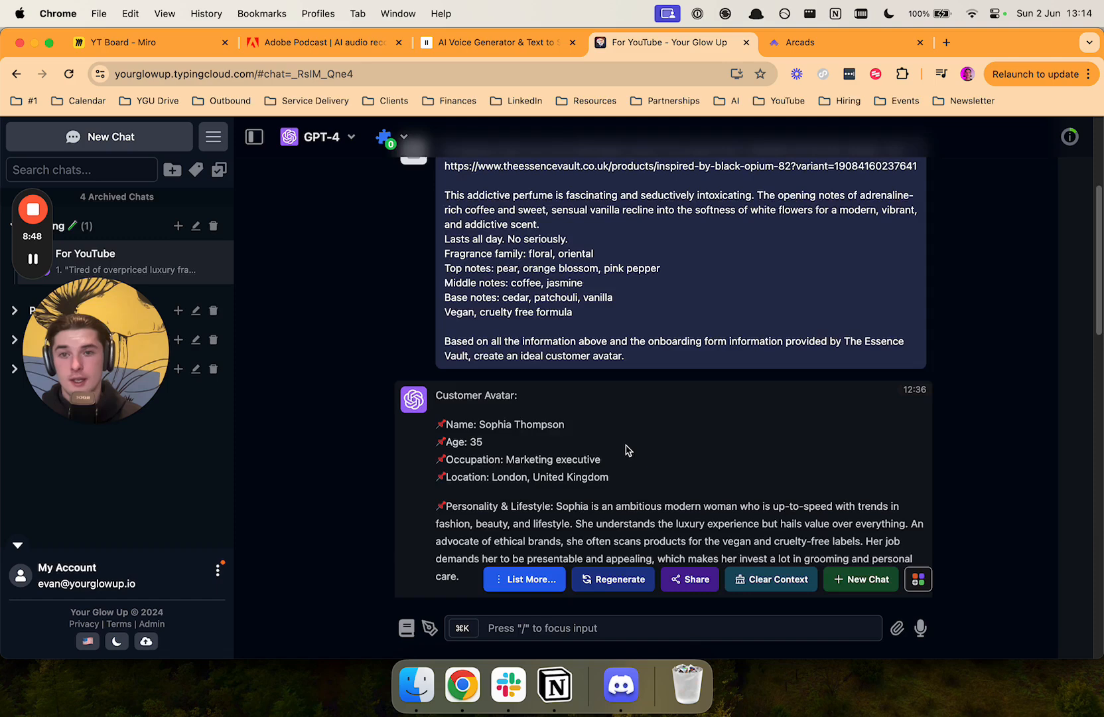
pyautogui.scroll(2, 629, 449)
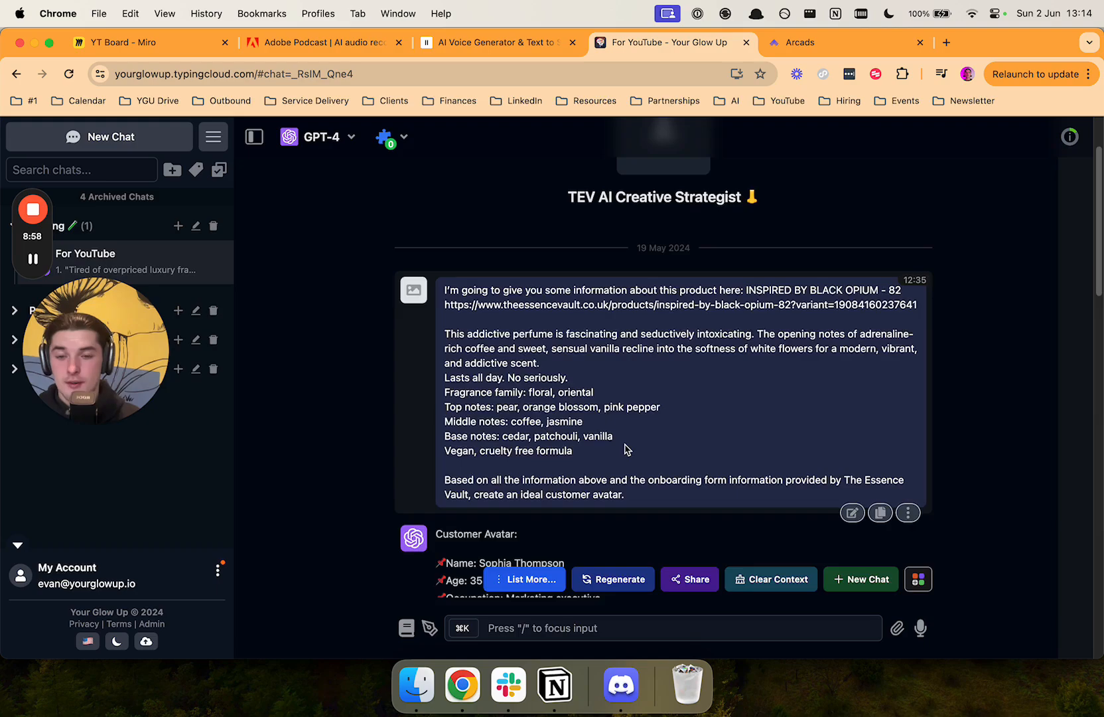
pyautogui.scroll(-6, 627, 450)
pyautogui.scroll(-10, 627, 448)
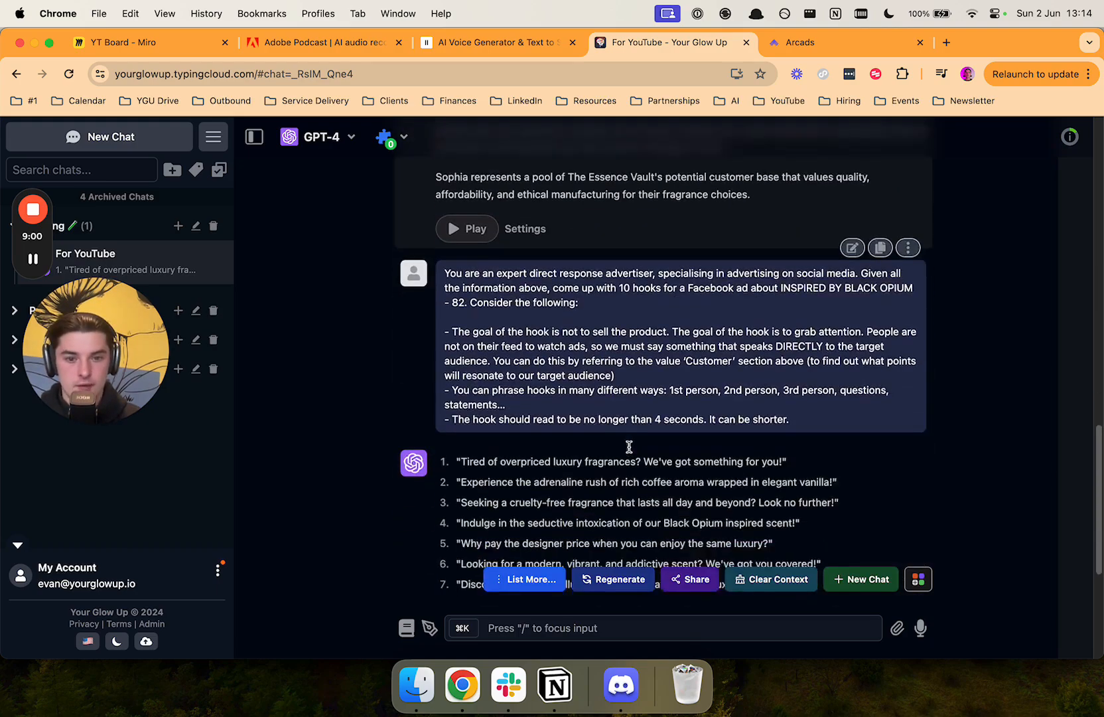
pyautogui.scroll(10, 695, 273)
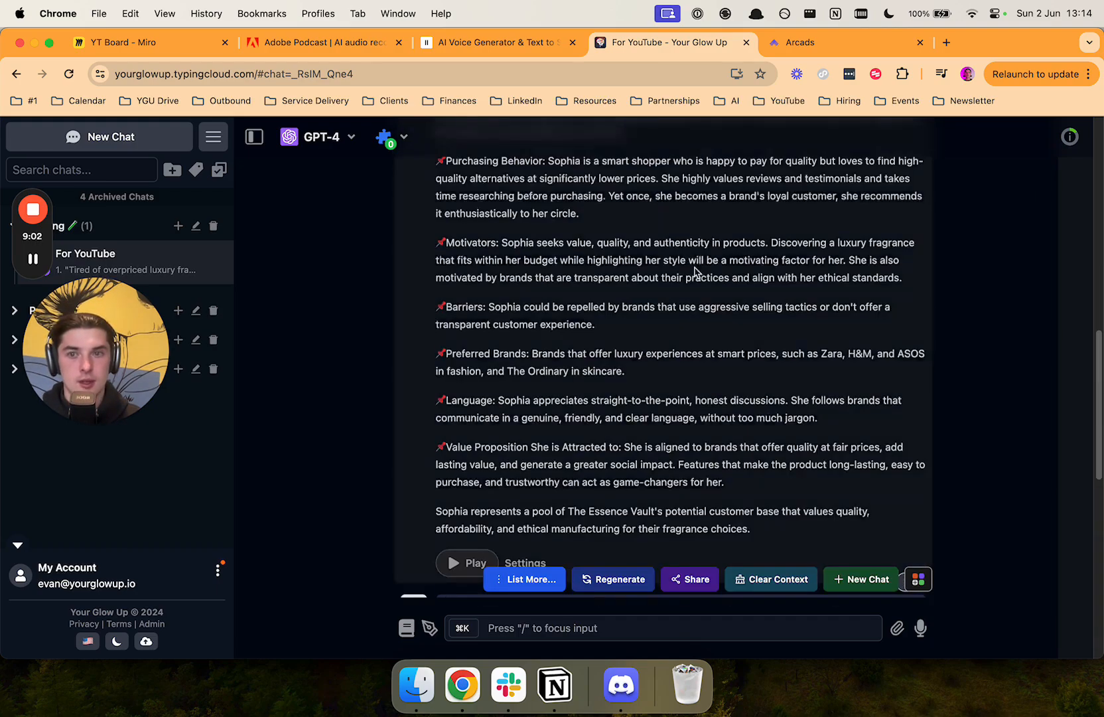
# - Switch to Discord by way of the Miro workflow board and examine the Midjourney dandruff image and its "iPhone shot" prompt
pyautogui.press('super+1')
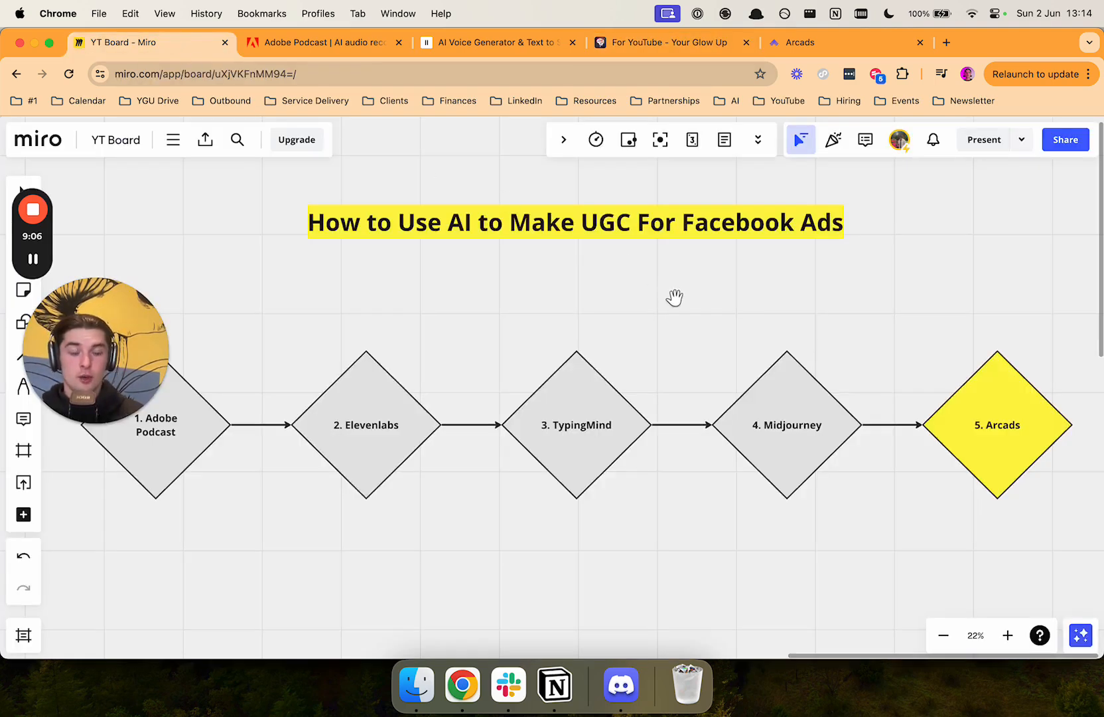
pyautogui.click(622, 690)
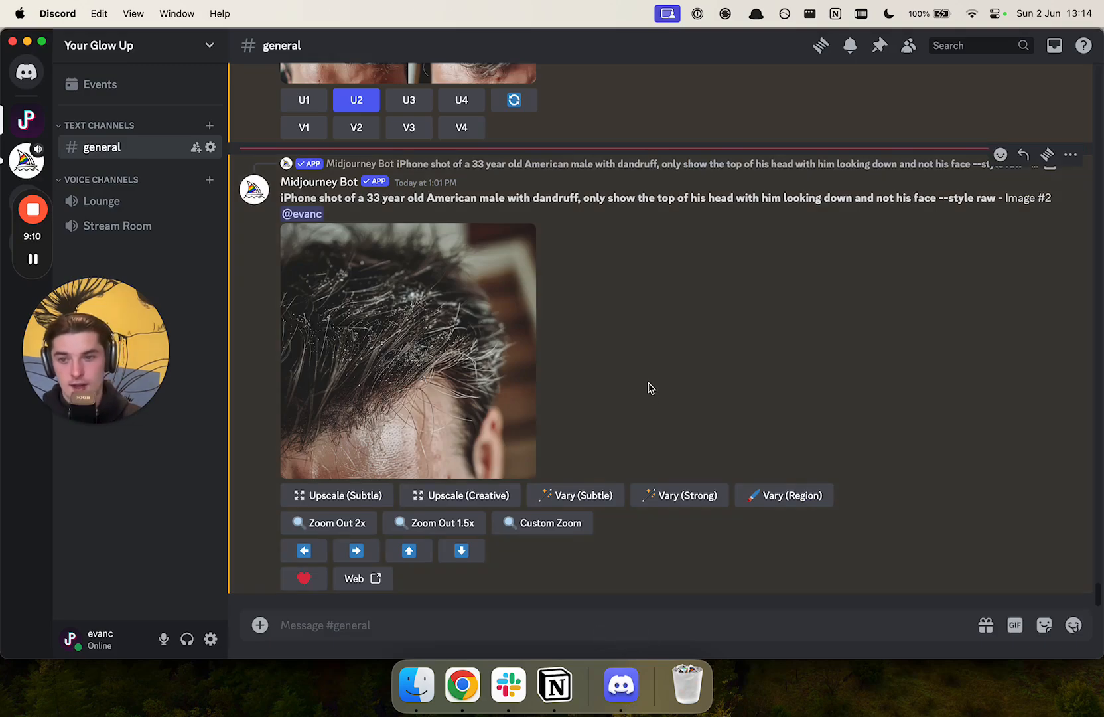
pyautogui.scroll(3, 650, 389)
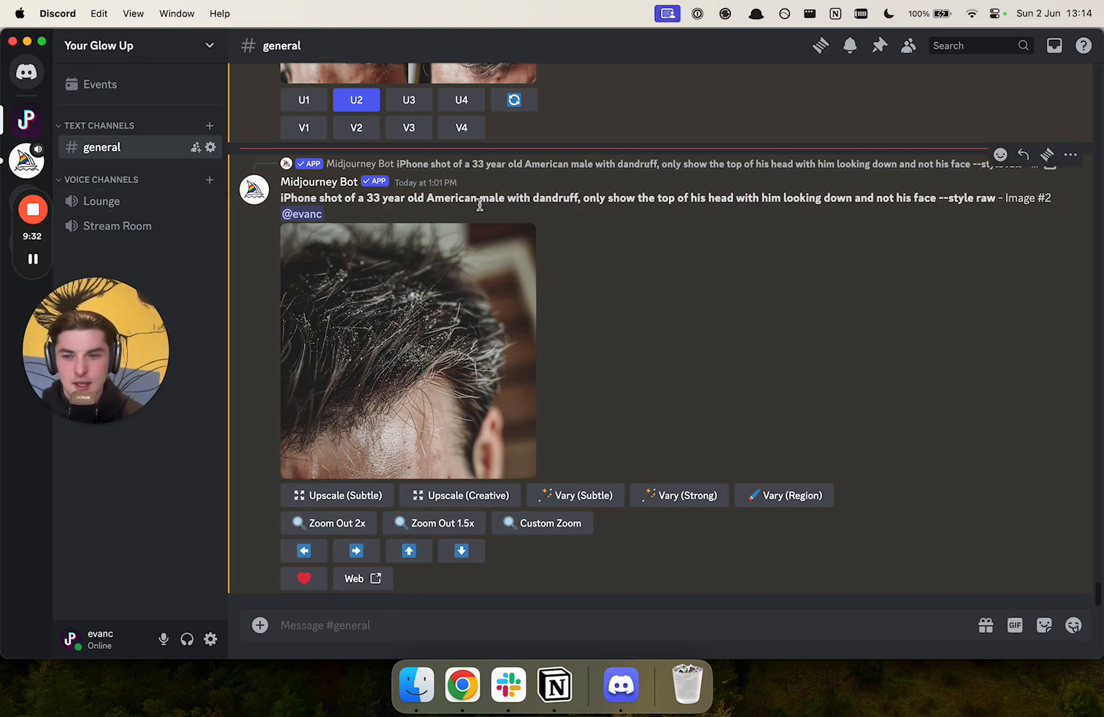
pyautogui.scroll(2, 475, 352)
pyautogui.scroll(-2, 473, 365)
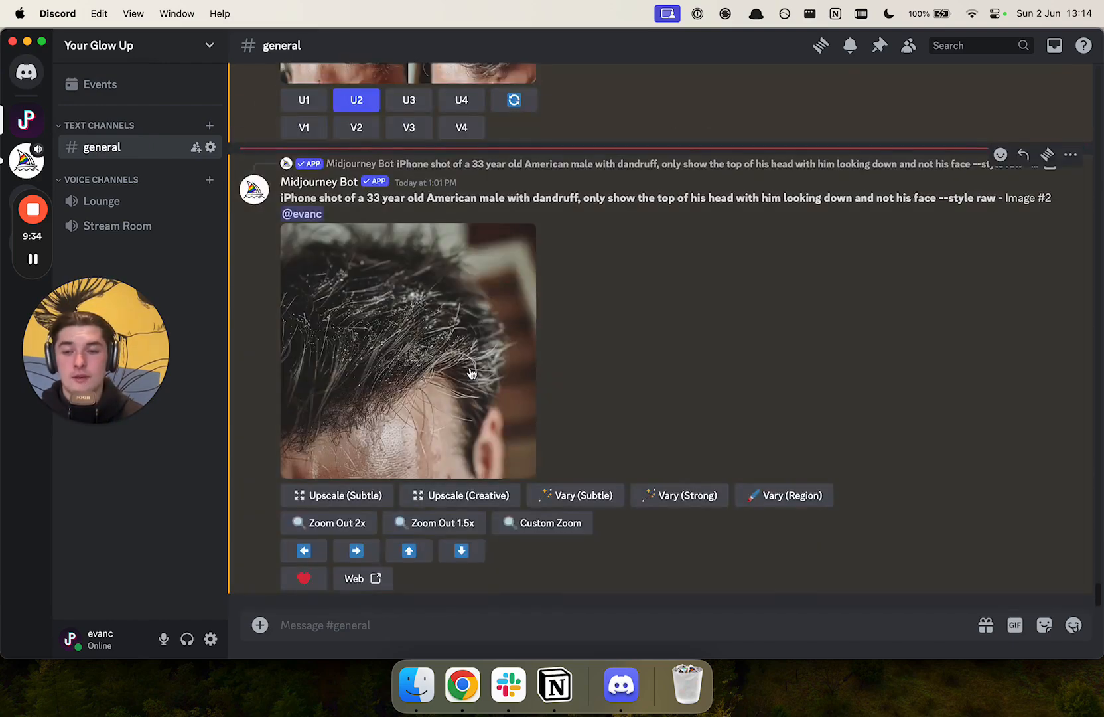
pyautogui.click(371, 625)
pyautogui.write('.imag')
pyautogui.press('BackSpace')
pyautogui.press('BackSpace')
pyautogui.press('BackSpace')
pyautogui.press('BackSpace')
pyautogui.press('BackSpace')
pyautogui.write('/imag')
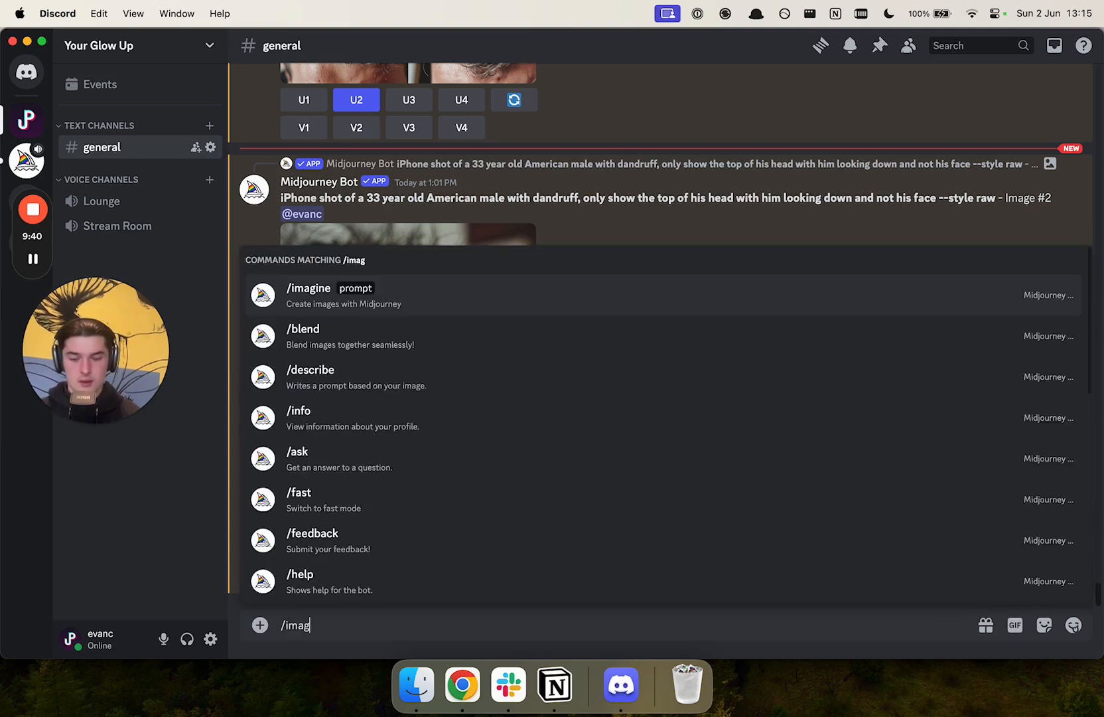
pyautogui.click(290, 294)
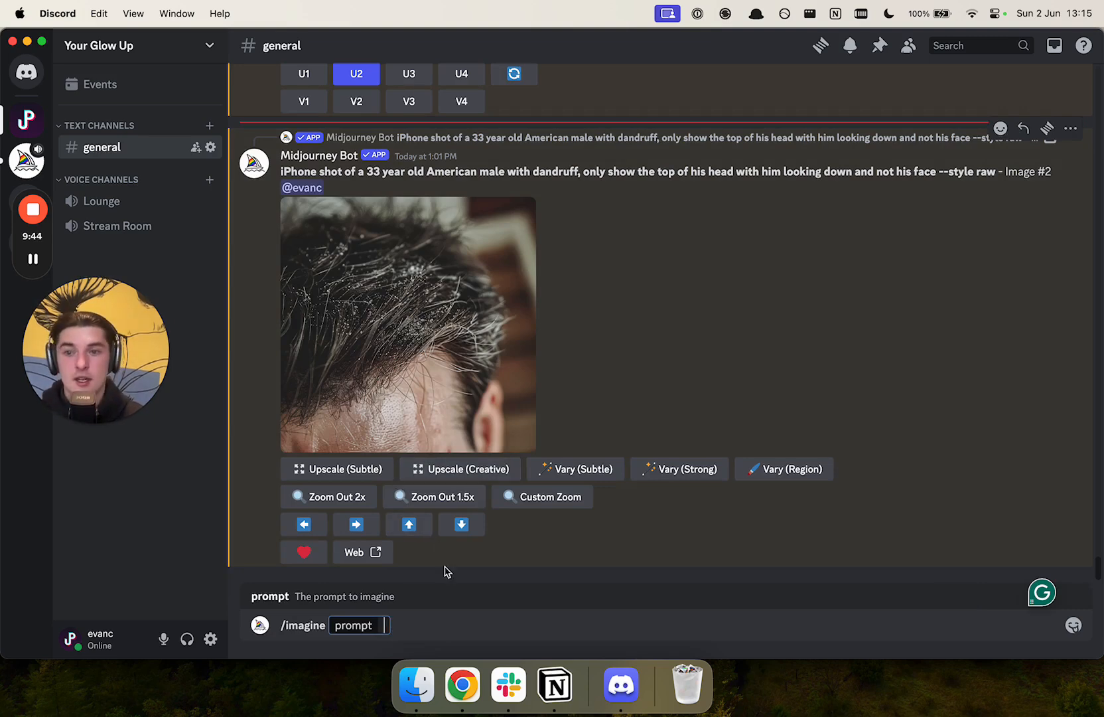
pyautogui.press('BackSpace')
pyautogui.press('BackSpace')
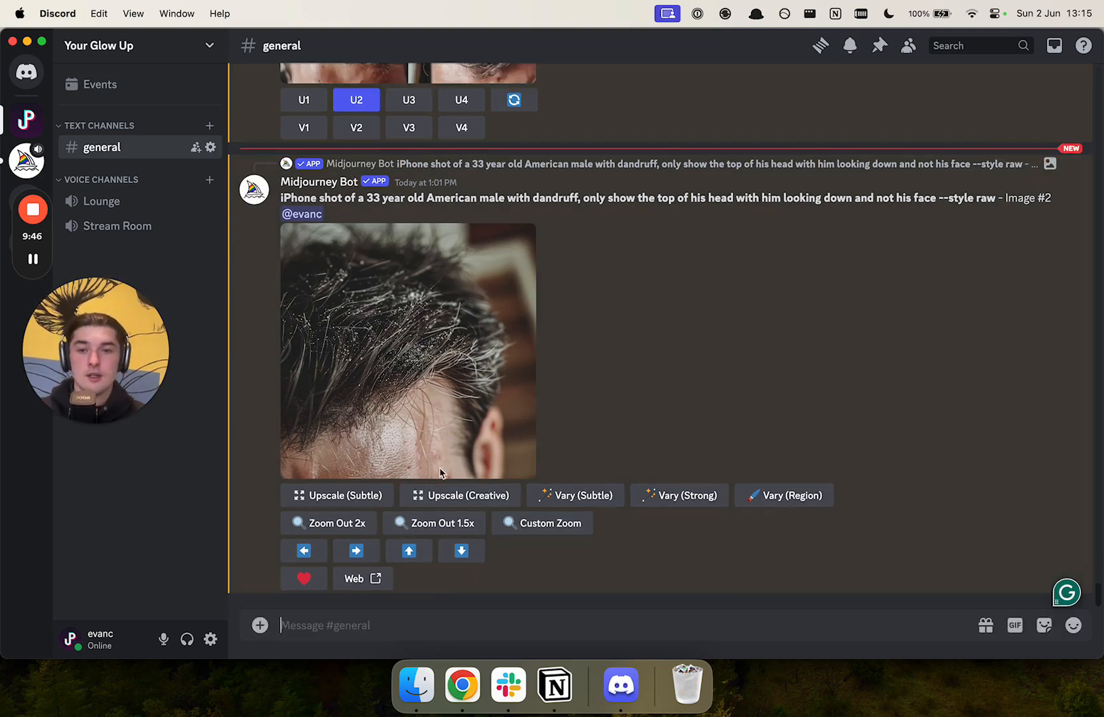
# - Compare the Variations (Strong) image grid with the upscaled Image #2 in the general channel
pyautogui.scroll(3, 465, 318)
pyautogui.scroll(5, 464, 317)
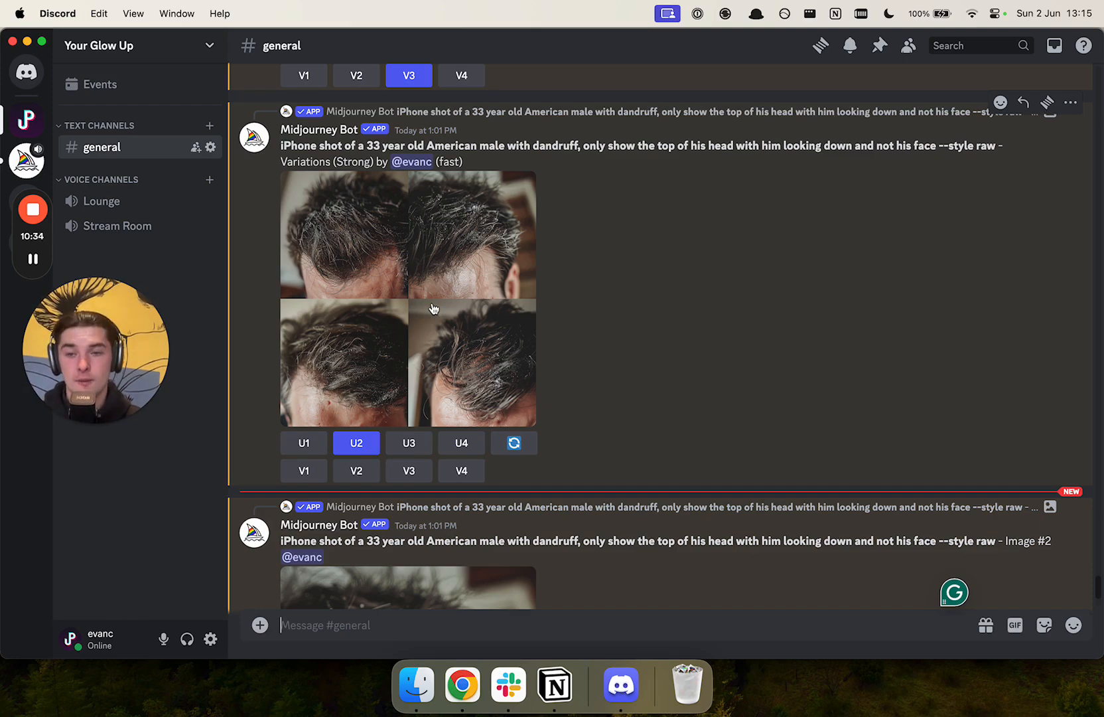
pyautogui.scroll(-5, 433, 308)
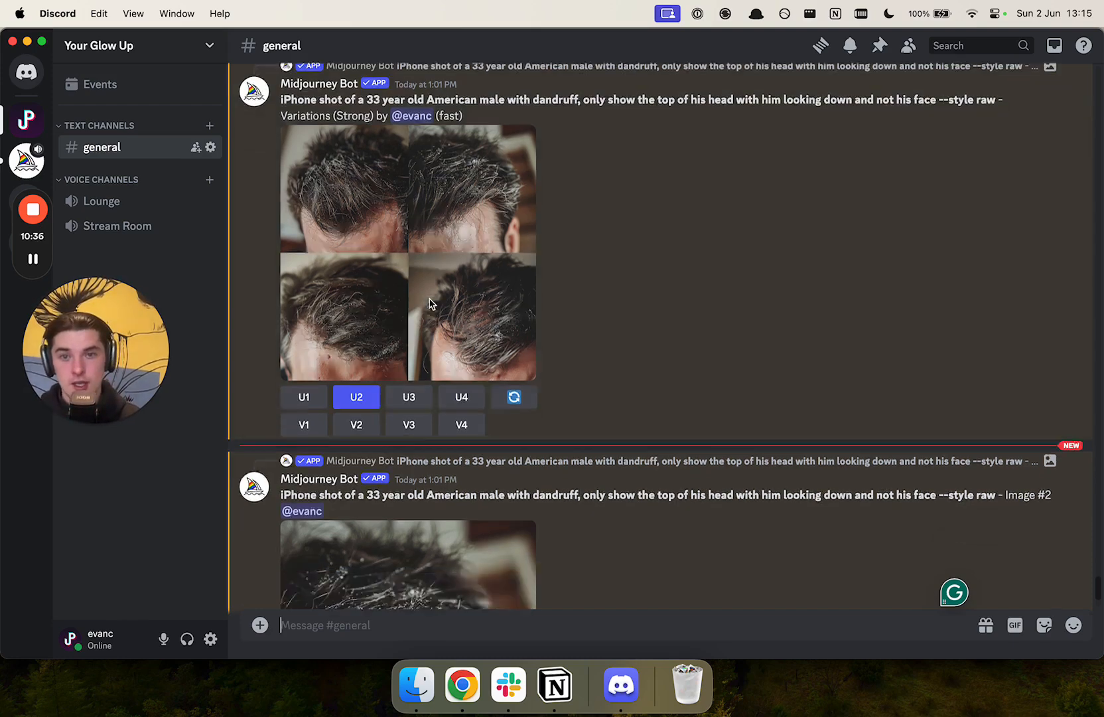
pyautogui.scroll(3, 431, 305)
pyautogui.scroll(3, 429, 304)
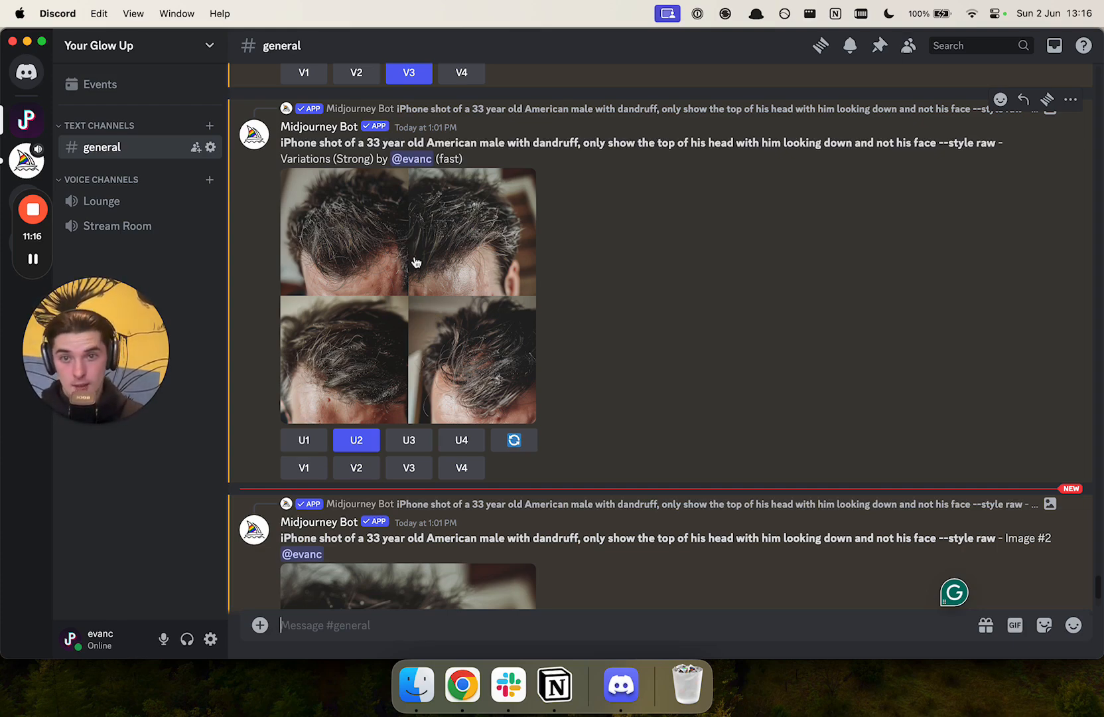
pyautogui.scroll(-5, 413, 265)
pyautogui.scroll(3, 412, 273)
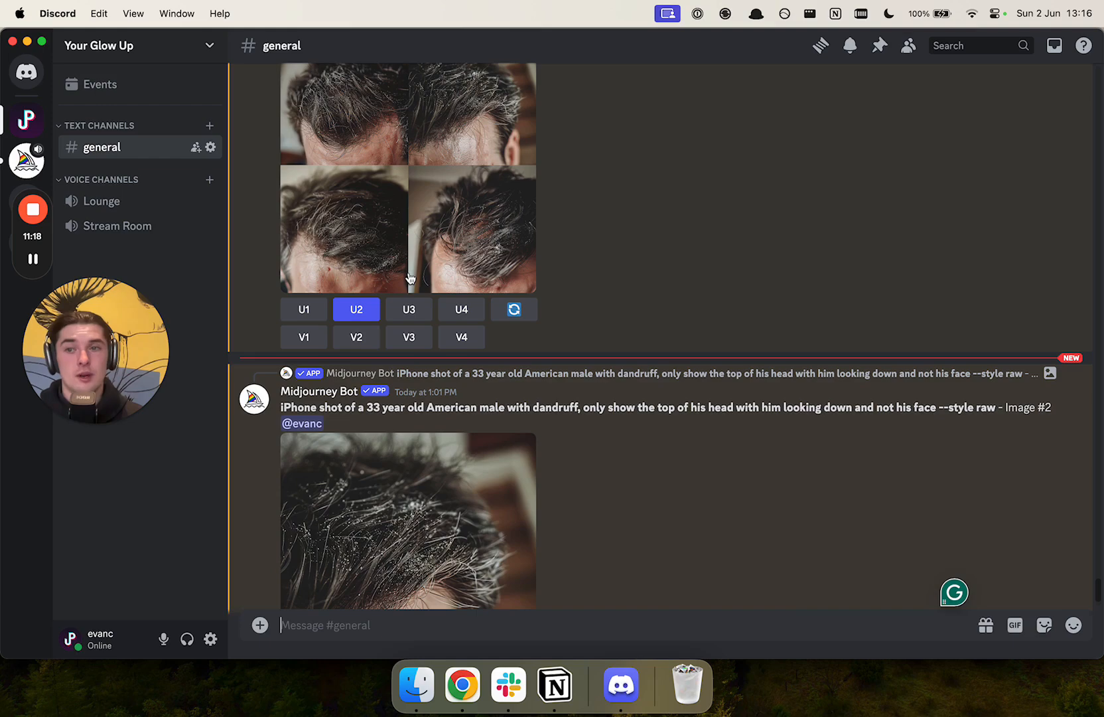
pyautogui.scroll(3, 406, 272)
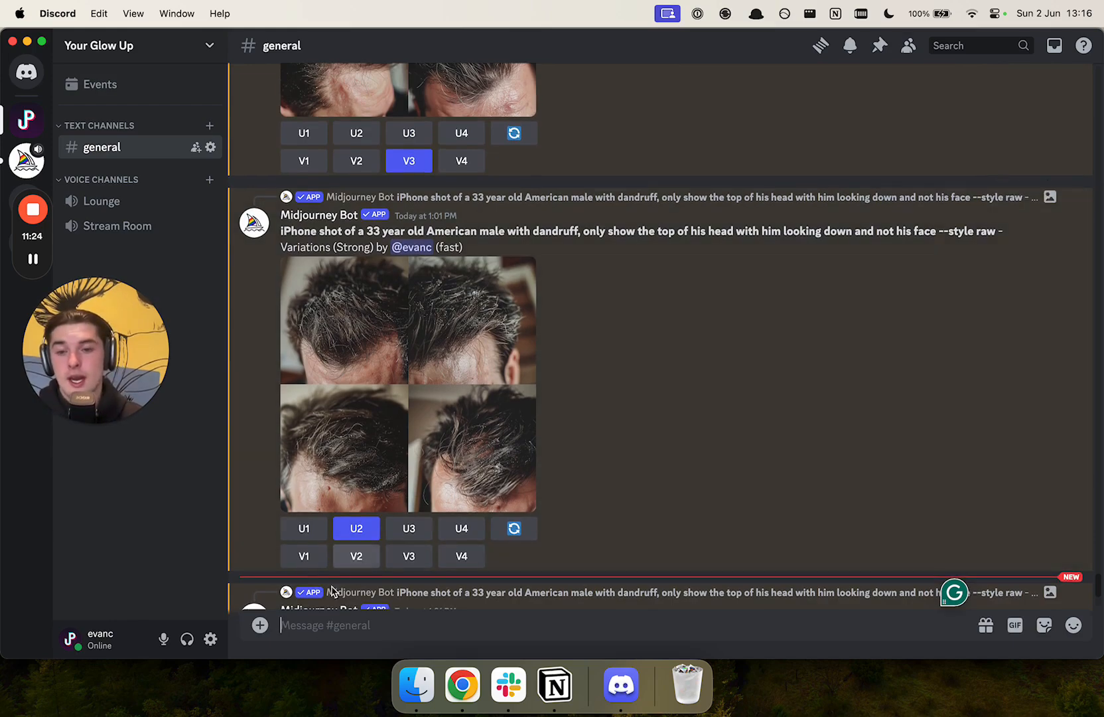
pyautogui.click(319, 625)
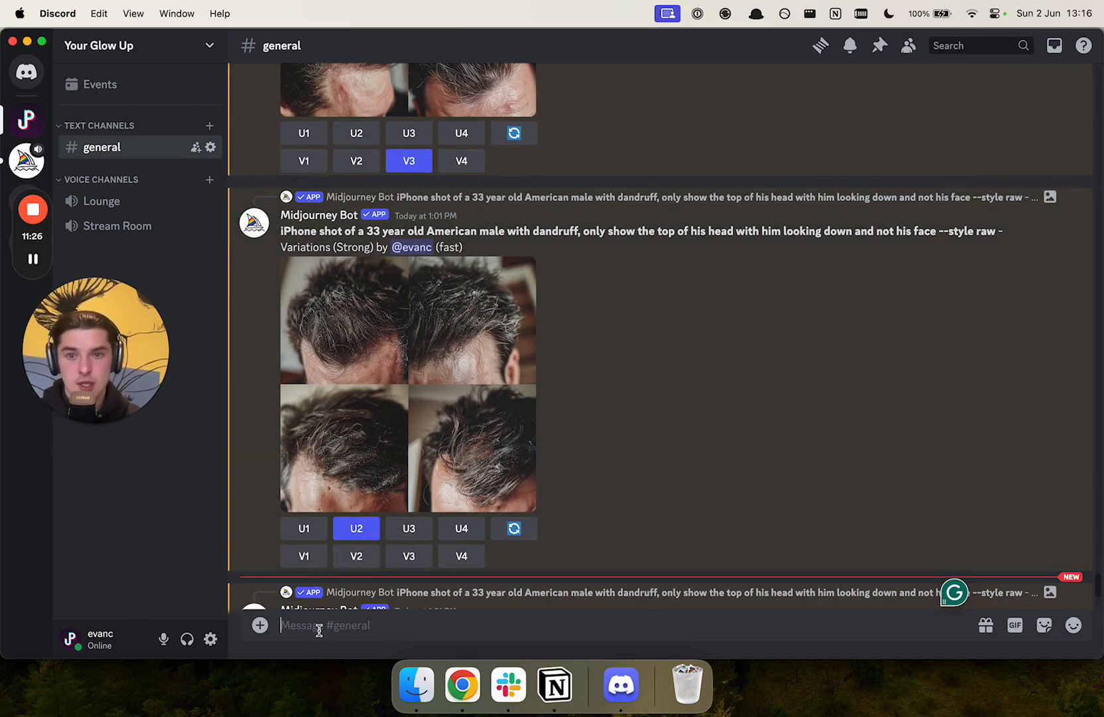
pyautogui.scroll(-4, 359, 294)
pyautogui.scroll(3, 358, 294)
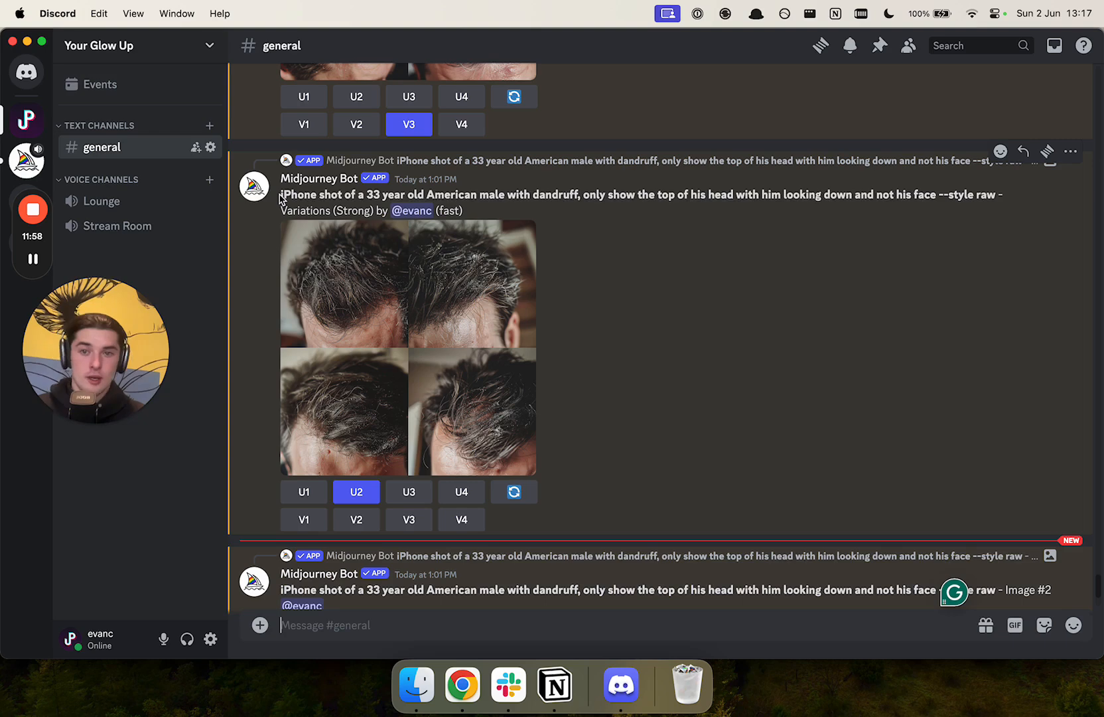
# - Highlight the dandruff image prompt up to "not his face" and inspect the Variations (Strong) grid enlarged
pyautogui.moveTo(281, 195); pyautogui.dragTo(925, 194)
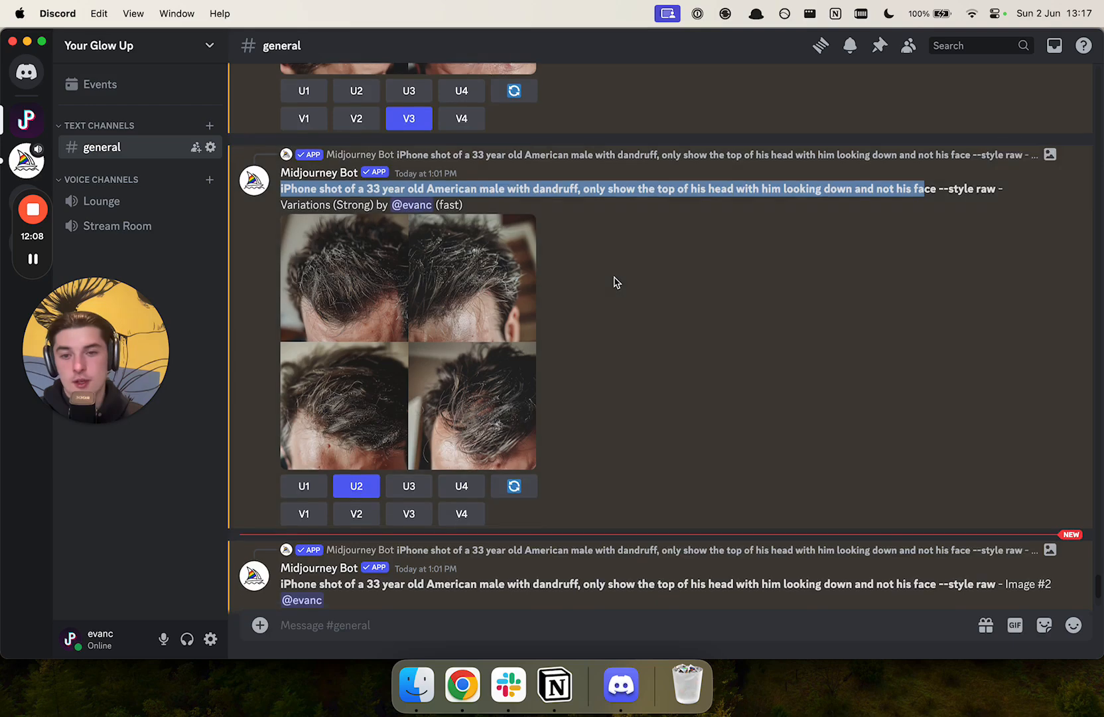
pyautogui.click(340, 300)
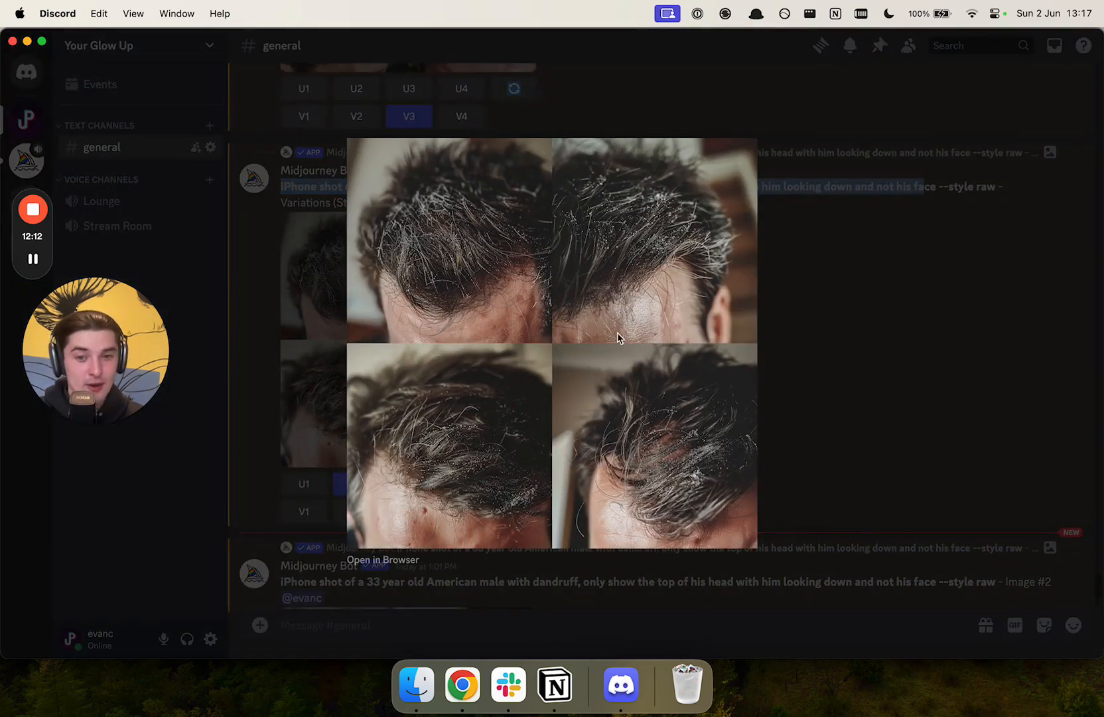
pyautogui.click(846, 352)
pyautogui.scroll(-3, 517, 355)
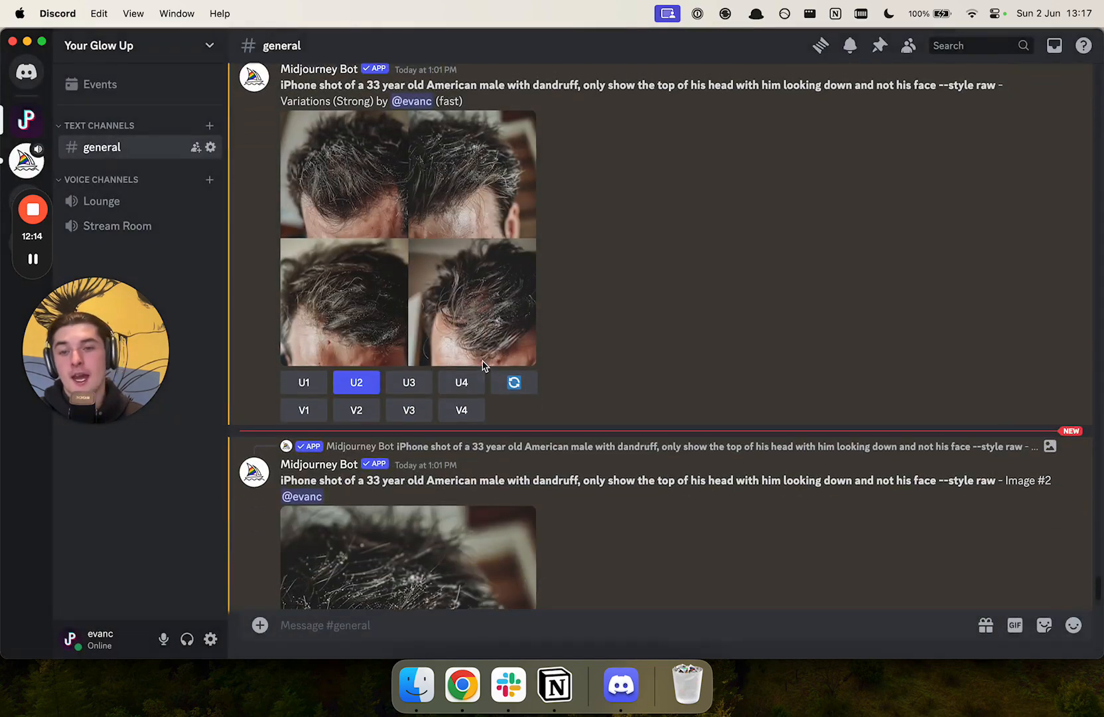
pyautogui.click(341, 252)
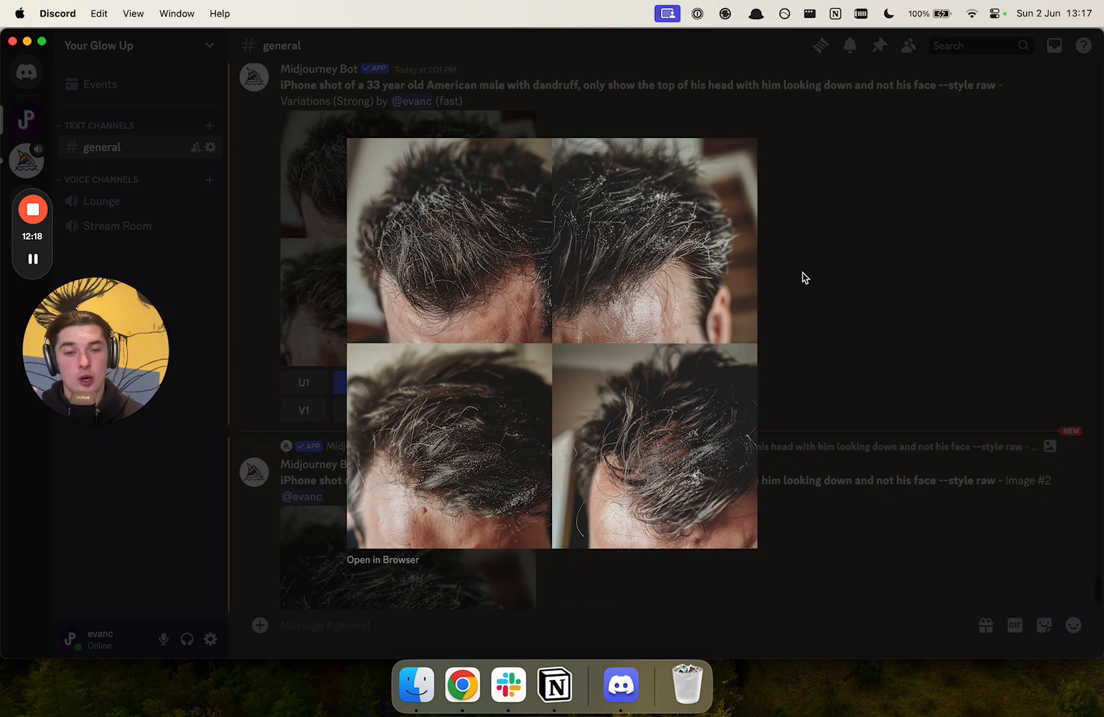
pyautogui.click(862, 297)
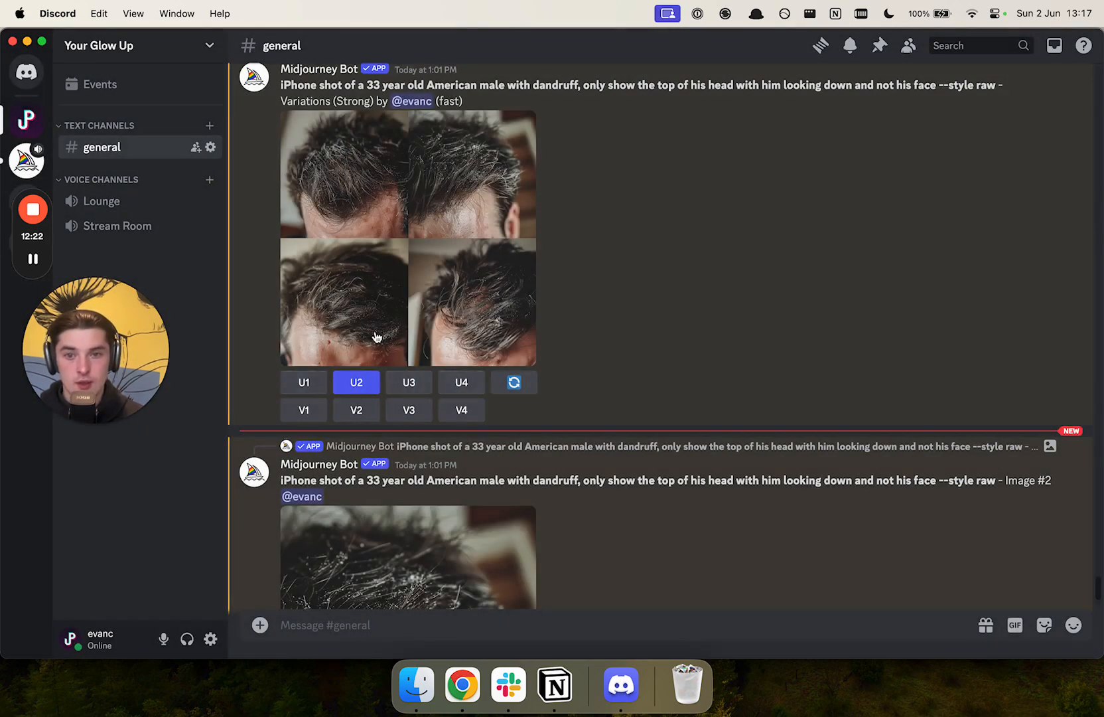
# - Inspect the four dandruff hair shots of the latest Variations (Strong) grid at enlarged size, returning to the channel between views
pyautogui.scroll(-2, 382, 550)
pyautogui.scroll(1, 382, 550)
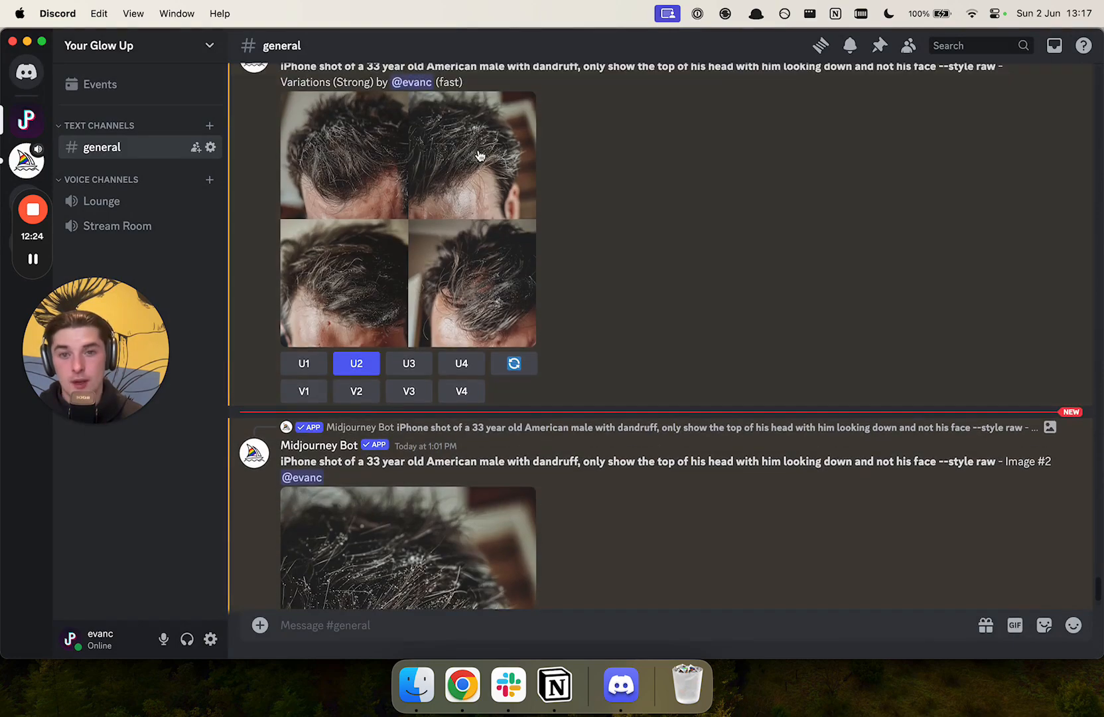
pyautogui.click(439, 176)
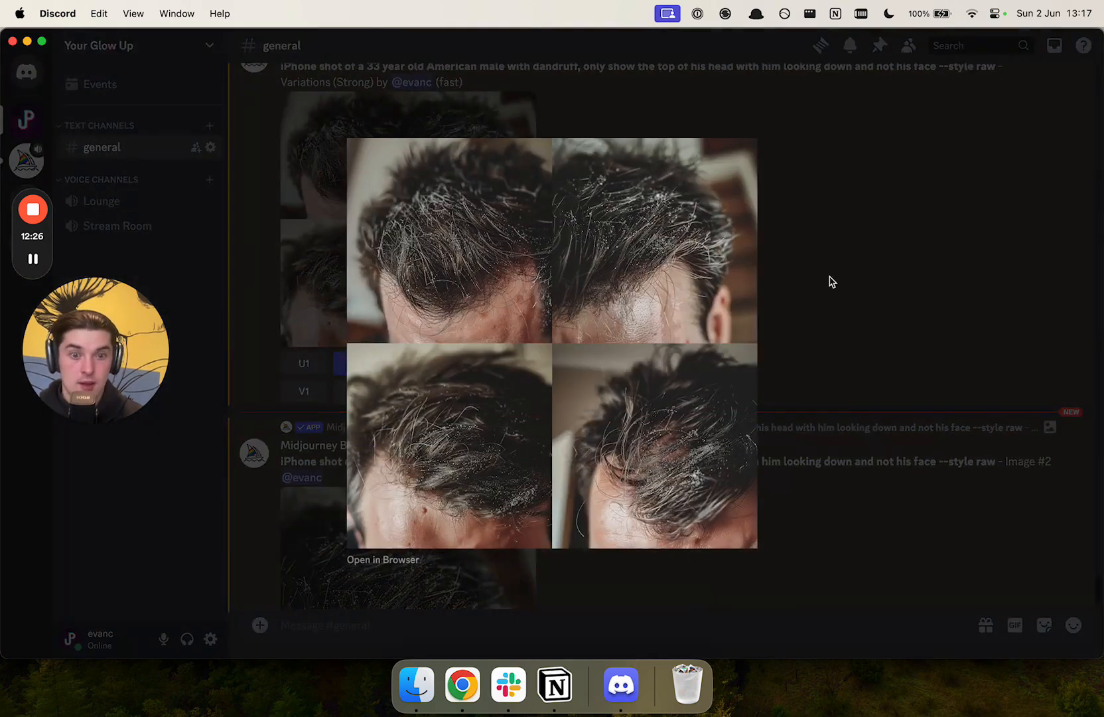
pyautogui.click(834, 280)
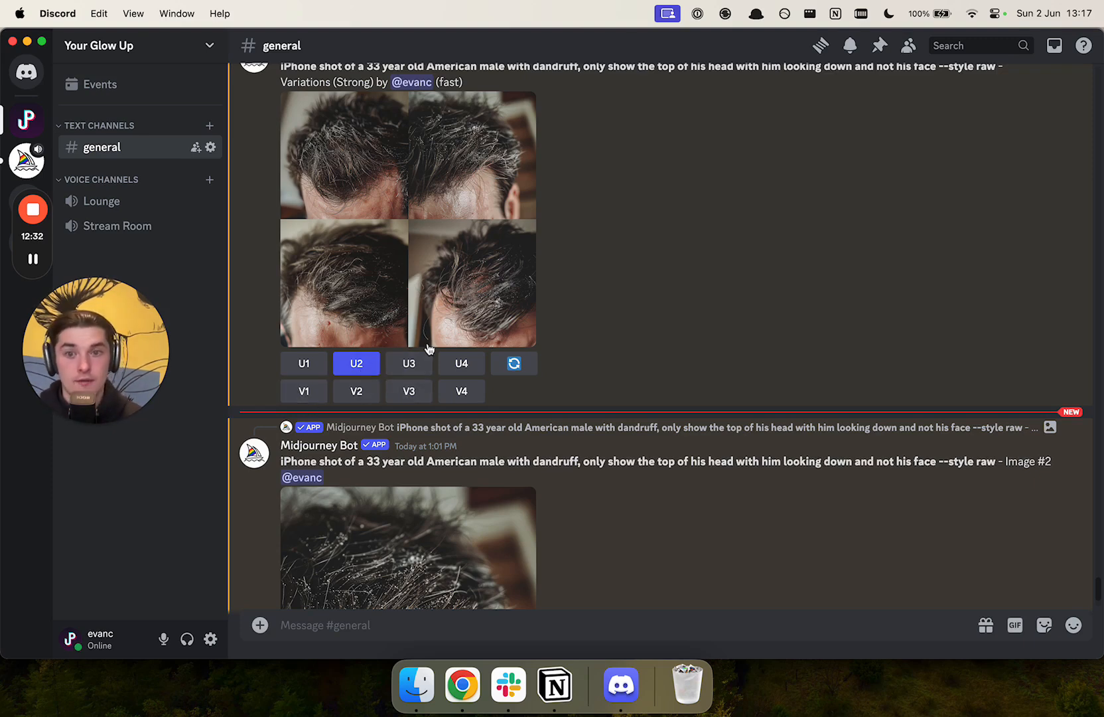
pyautogui.click(419, 297)
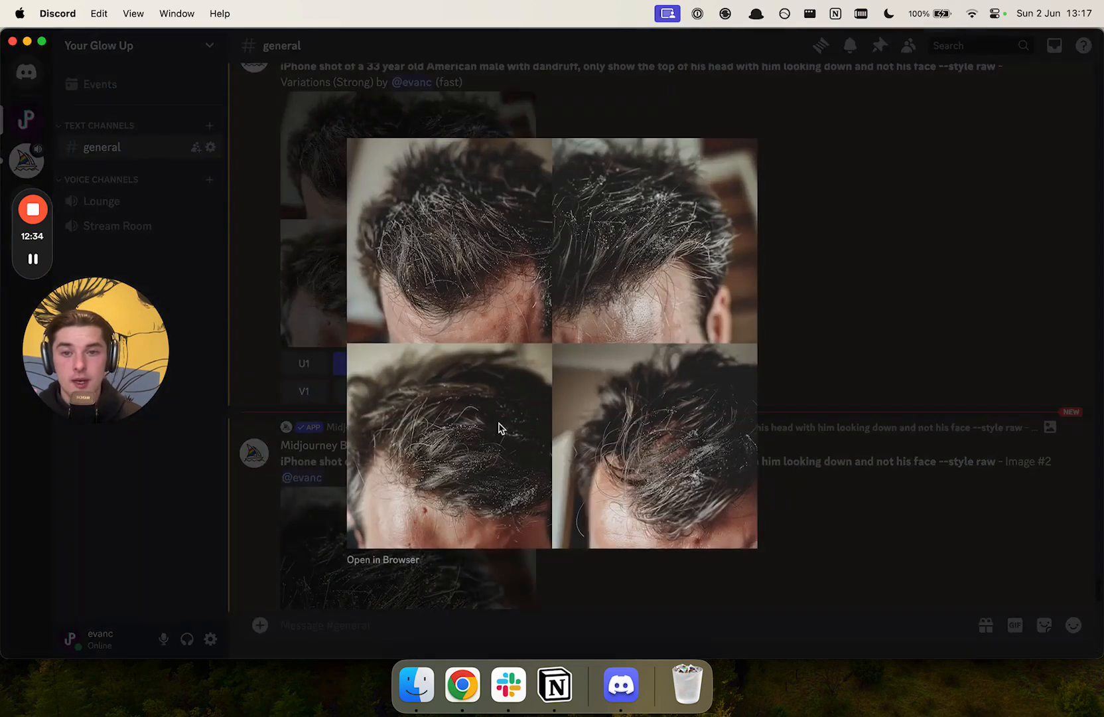
pyautogui.click(764, 317)
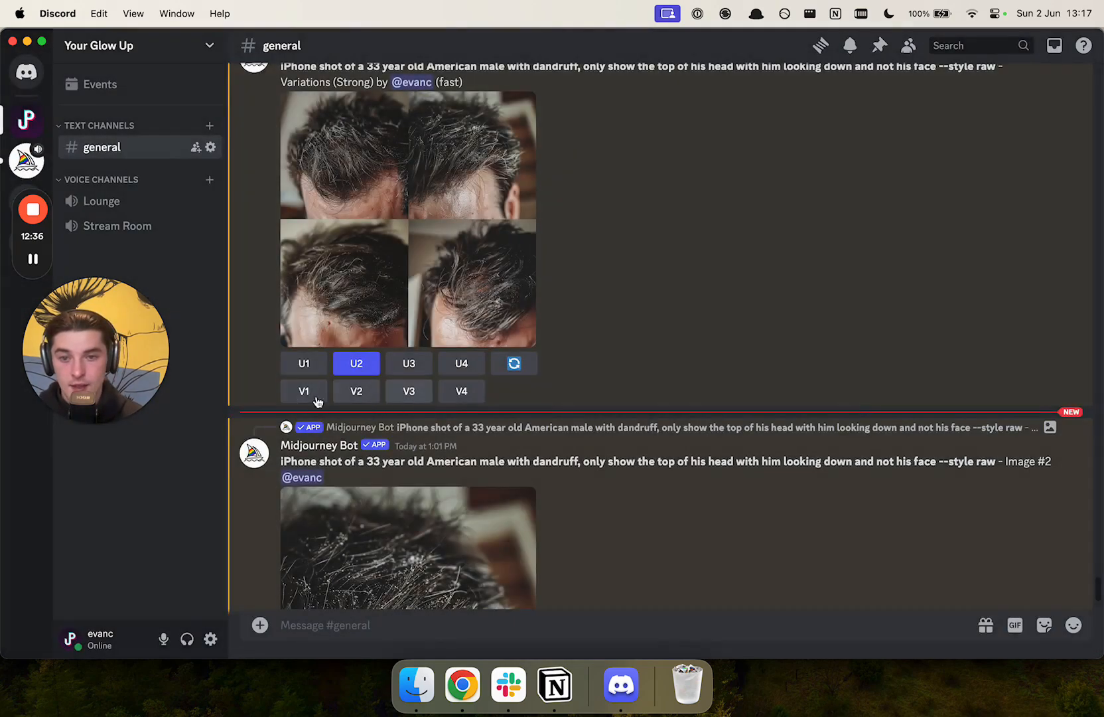
pyautogui.click(411, 306)
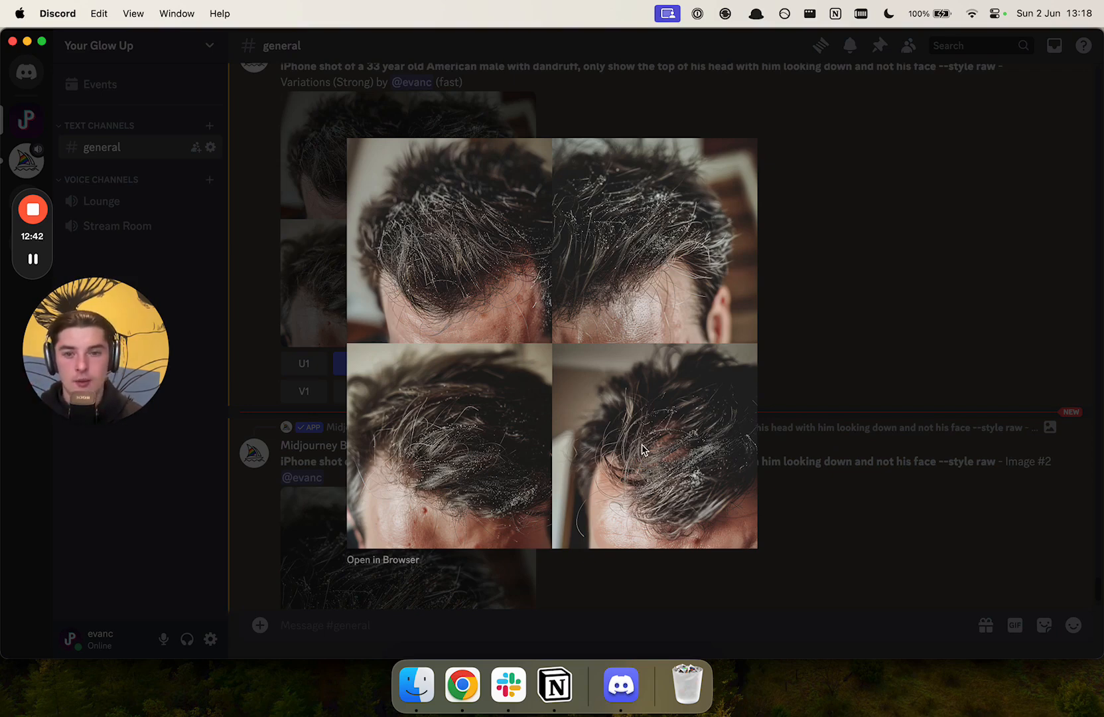
pyautogui.click(817, 340)
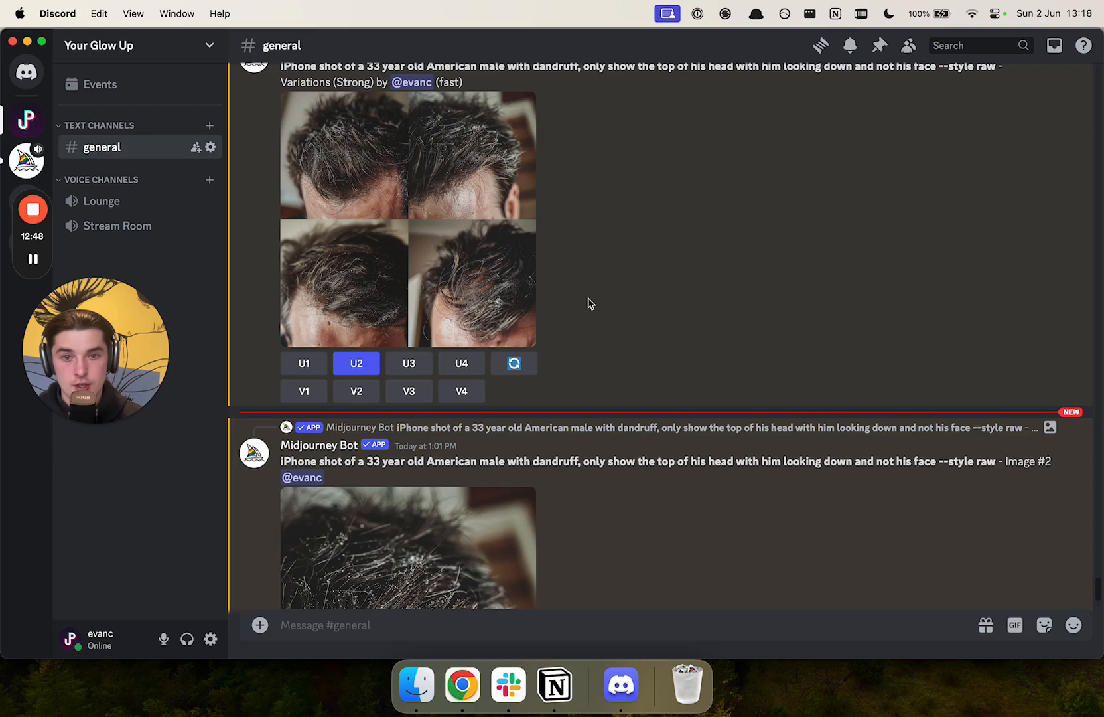
pyautogui.click(491, 283)
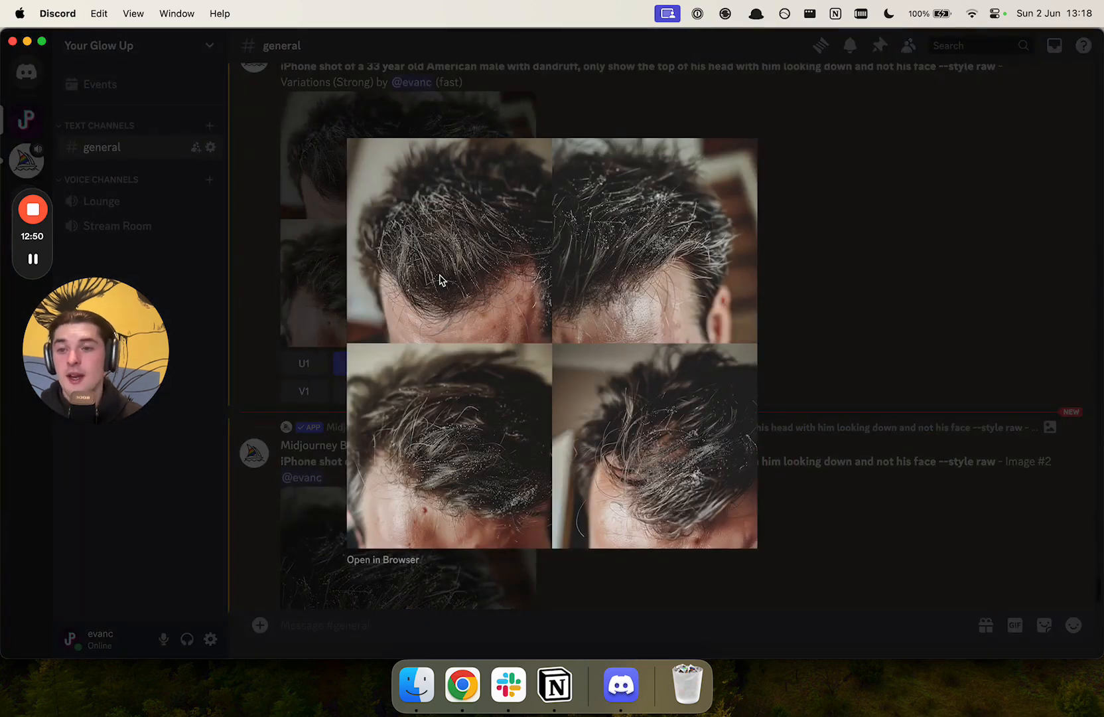
pyautogui.click(847, 227)
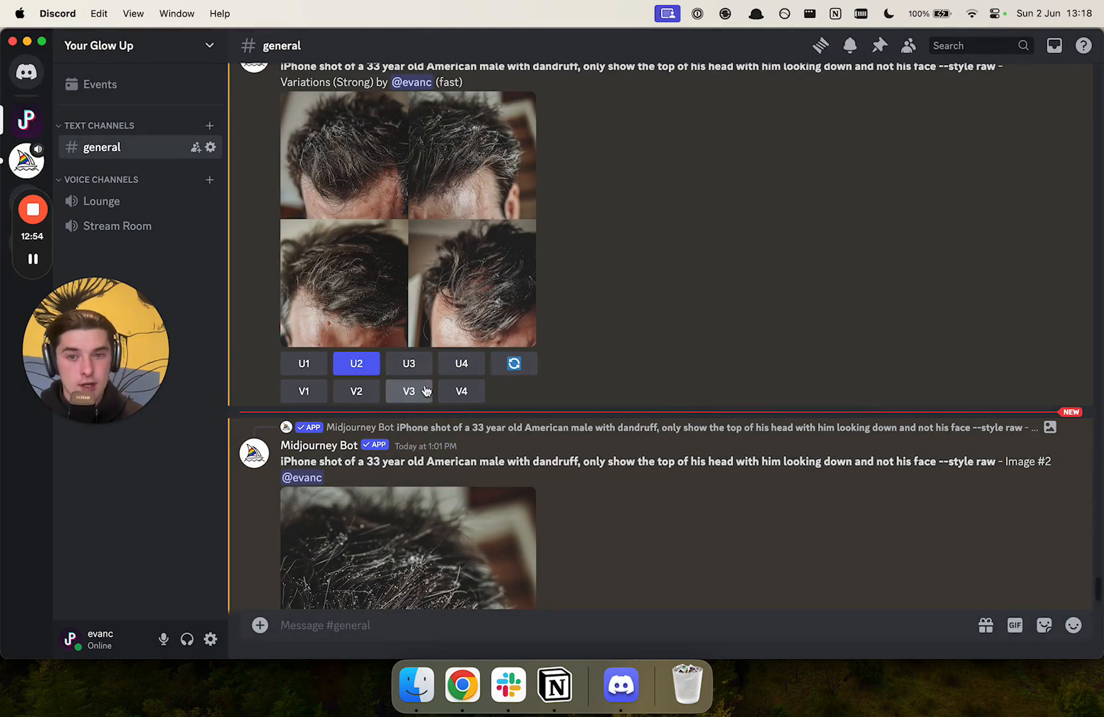
# - Compare the Variations (Strong) grid with the upscaled Image #2, and view Image #2 enlarged
pyautogui.scroll(-4, 365, 287)
pyautogui.scroll(5, 365, 287)
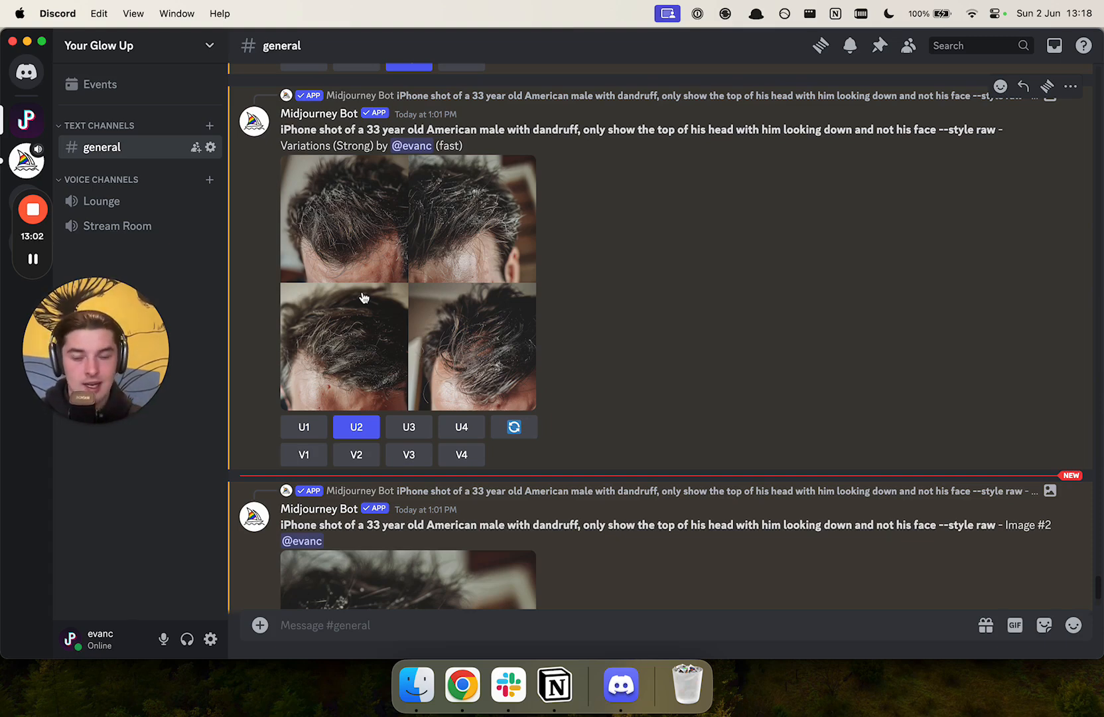
pyautogui.scroll(-5, 364, 298)
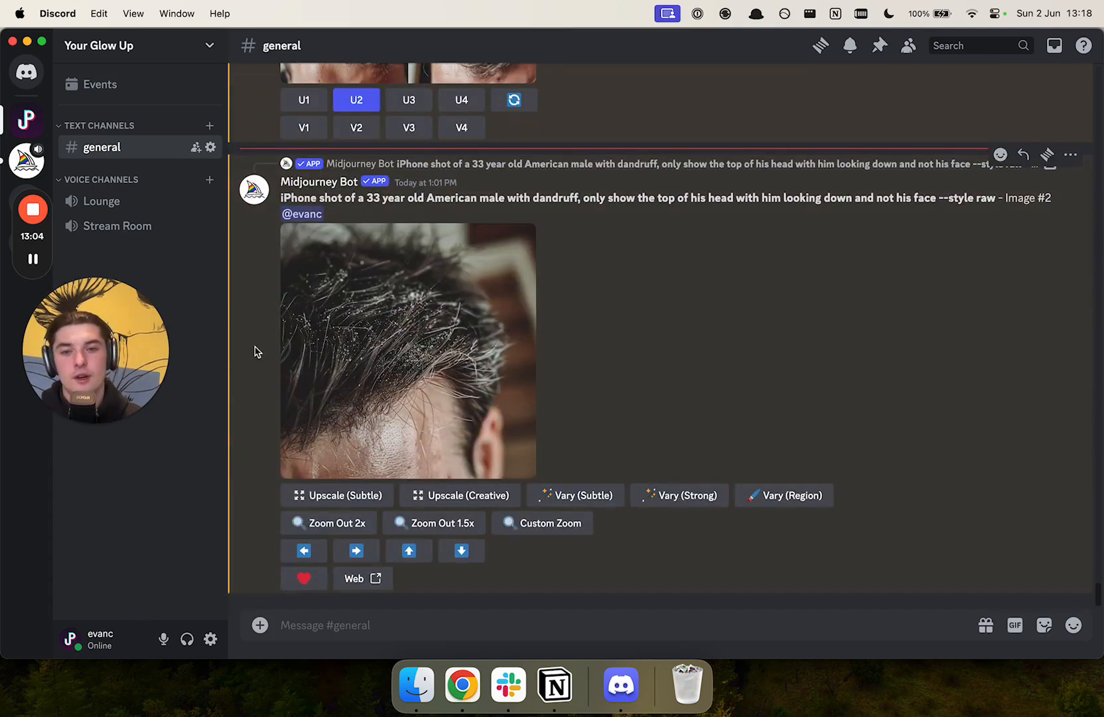
pyautogui.click(394, 388)
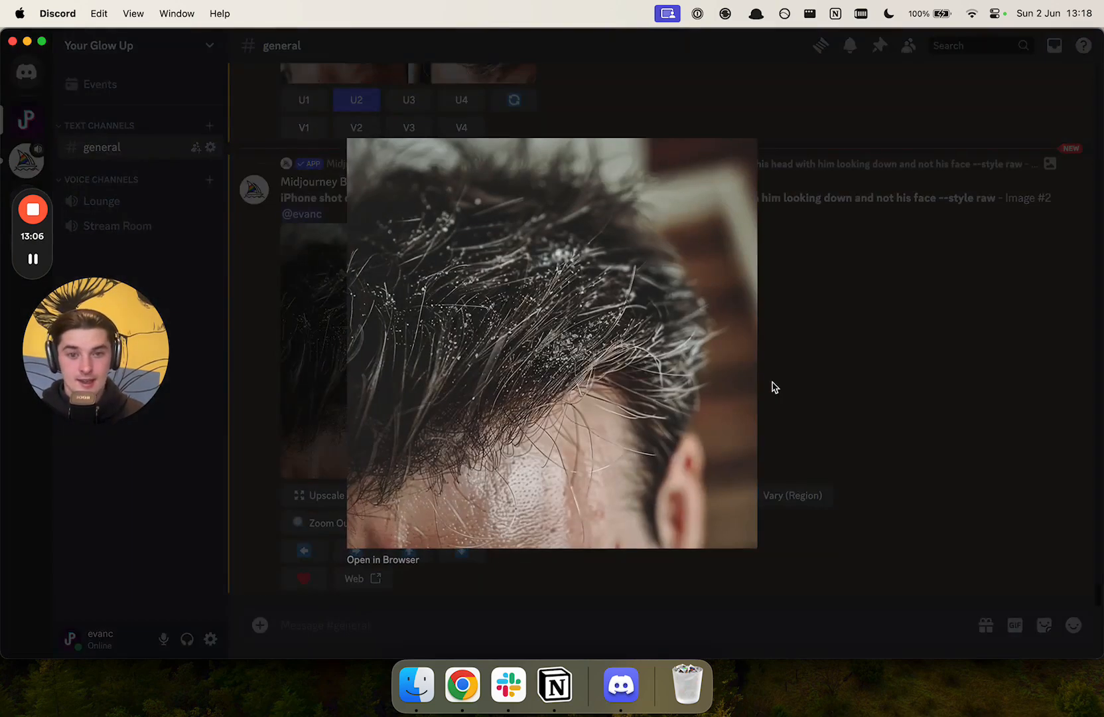
pyautogui.click(853, 421)
# - Highlight the "head with him looking down" part of the grid's prompt and review the Variations (Strong) grids against Image #2
pyautogui.scroll(-5, 636, 324)
pyautogui.moveTo(700, 265); pyautogui.dragTo(862, 265)
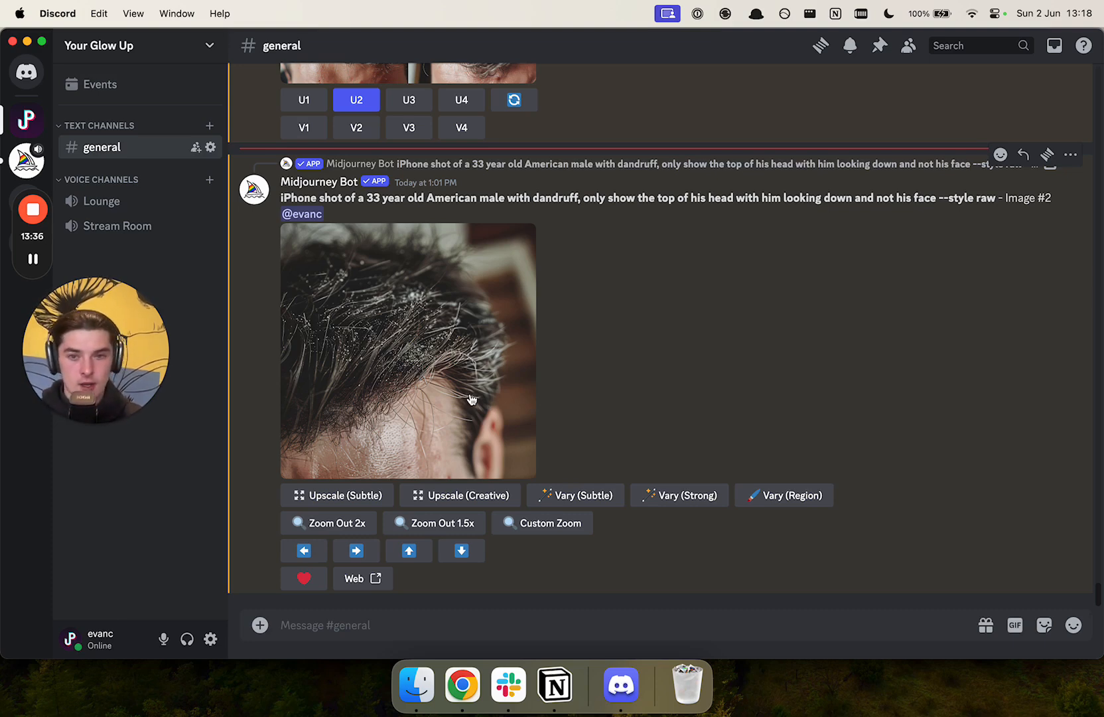
pyautogui.scroll(2, 481, 385)
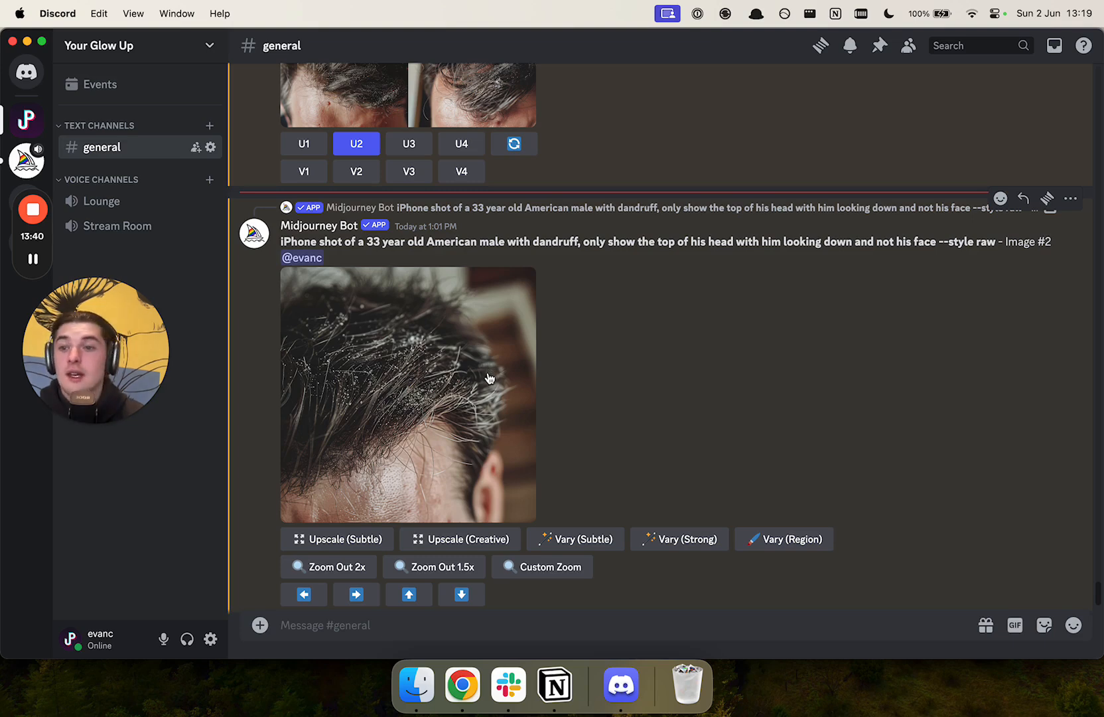
pyautogui.scroll(1, 475, 425)
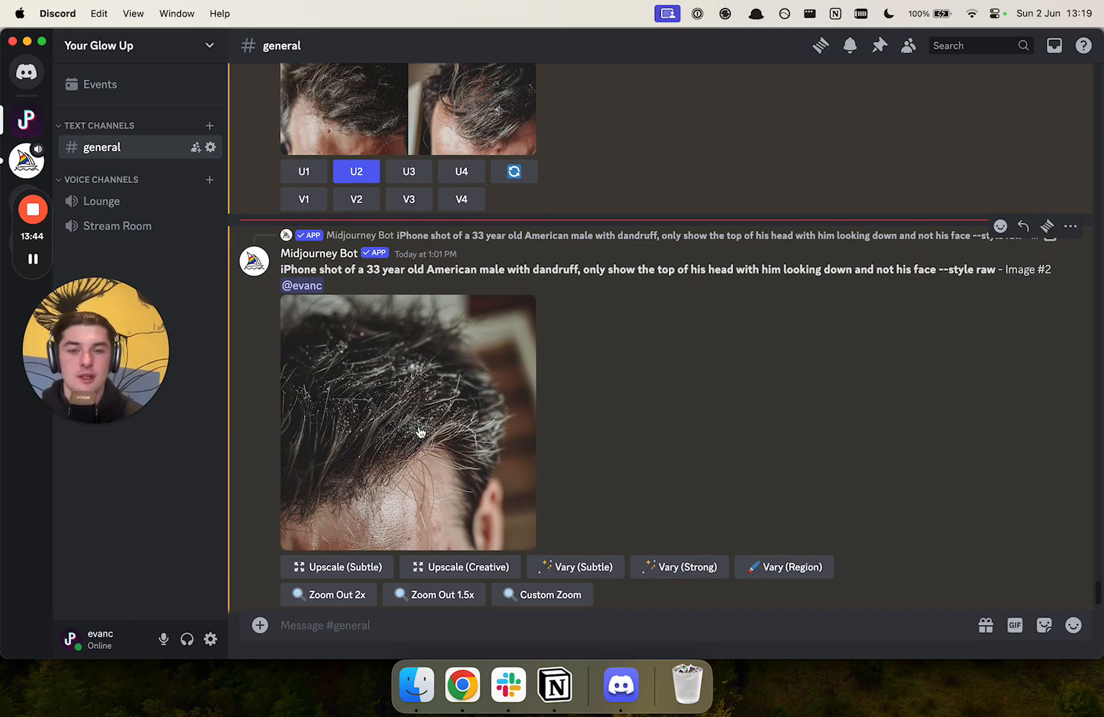
pyautogui.scroll(6, 420, 431)
pyautogui.scroll(4, 421, 433)
pyautogui.scroll(-5, 421, 434)
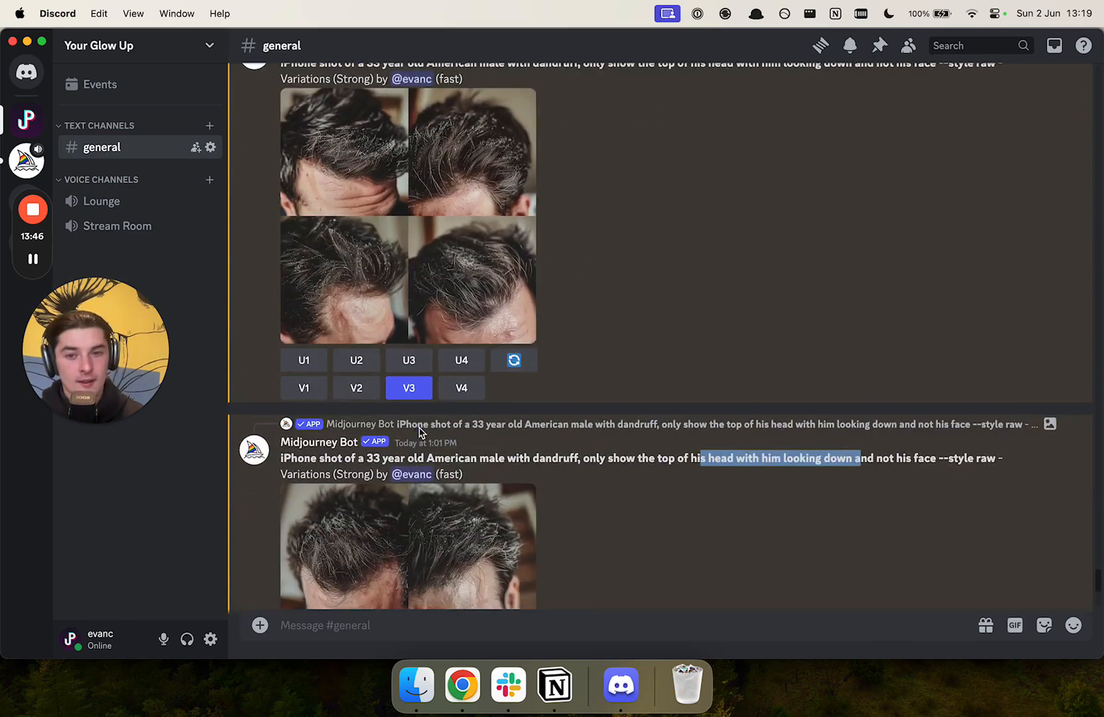
pyautogui.scroll(2, 420, 434)
pyautogui.scroll(-4, 421, 432)
pyautogui.scroll(-4, 420, 432)
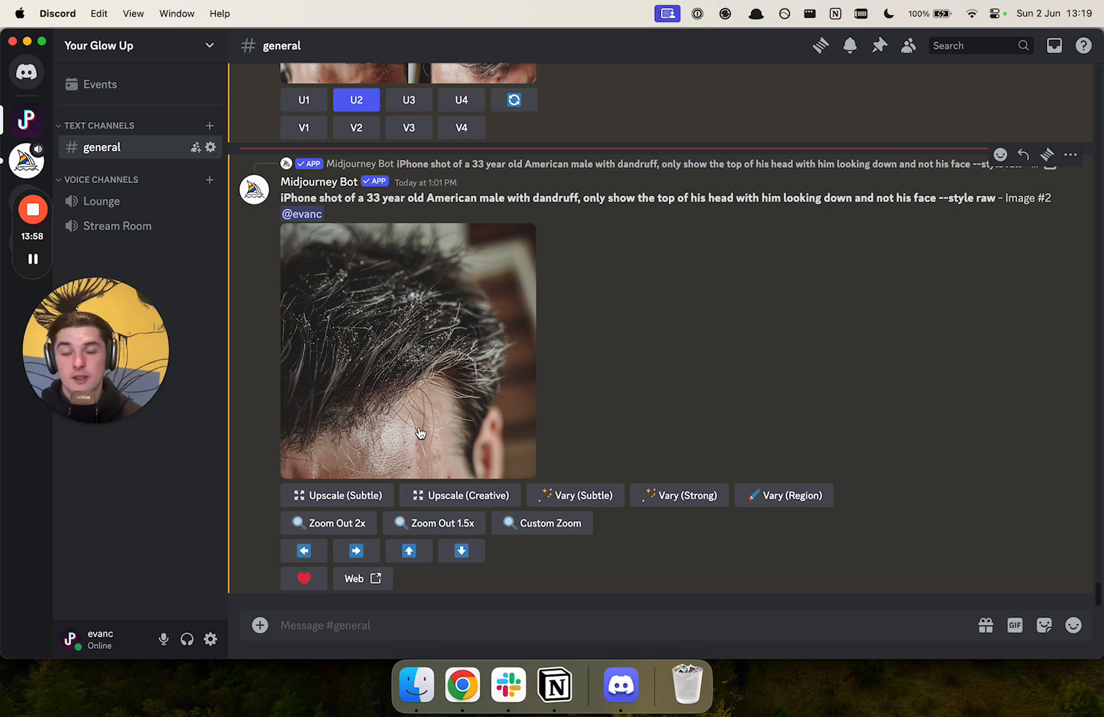
pyautogui.scroll(6, 420, 432)
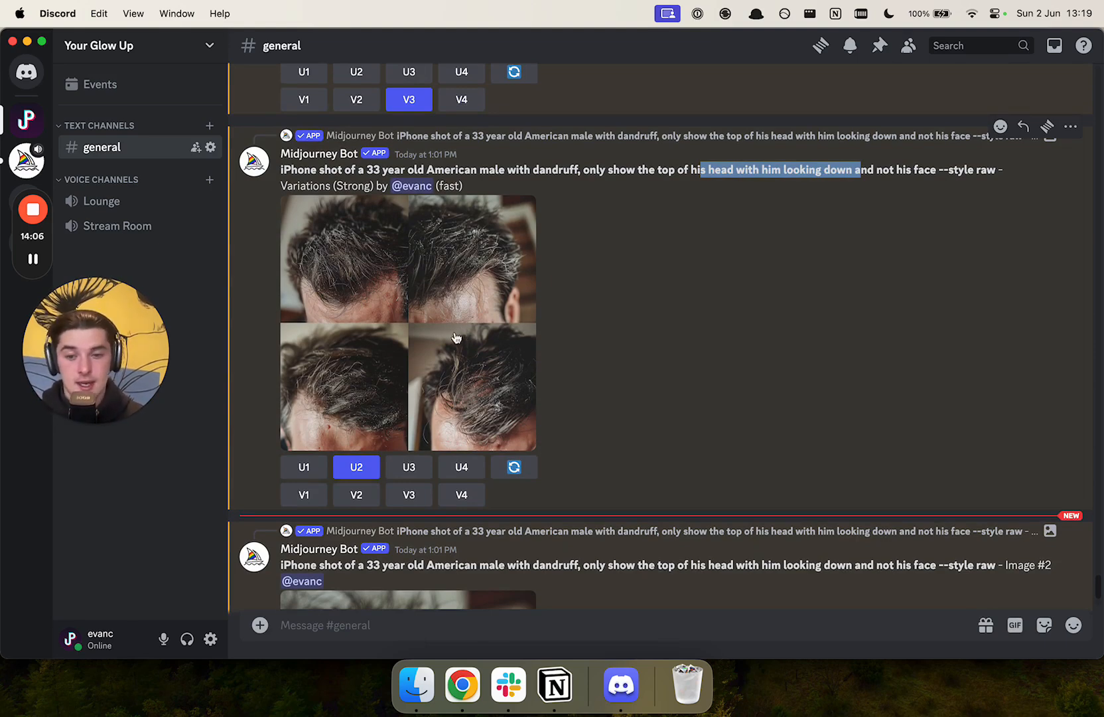
# - Switch to Chrome, show step 5 Arcads on the Miro workflow board, and open the YT Test project in Arcads
pyautogui.click(463, 702)
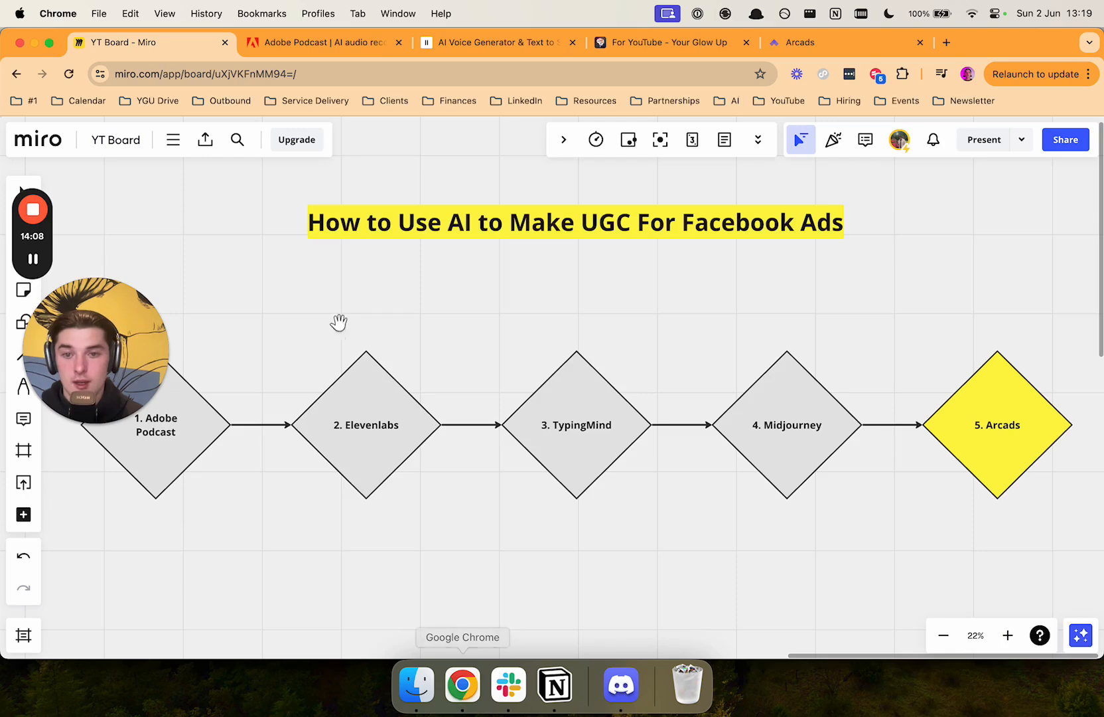
pyautogui.moveTo(594, 343); pyautogui.dragTo(506, 345)
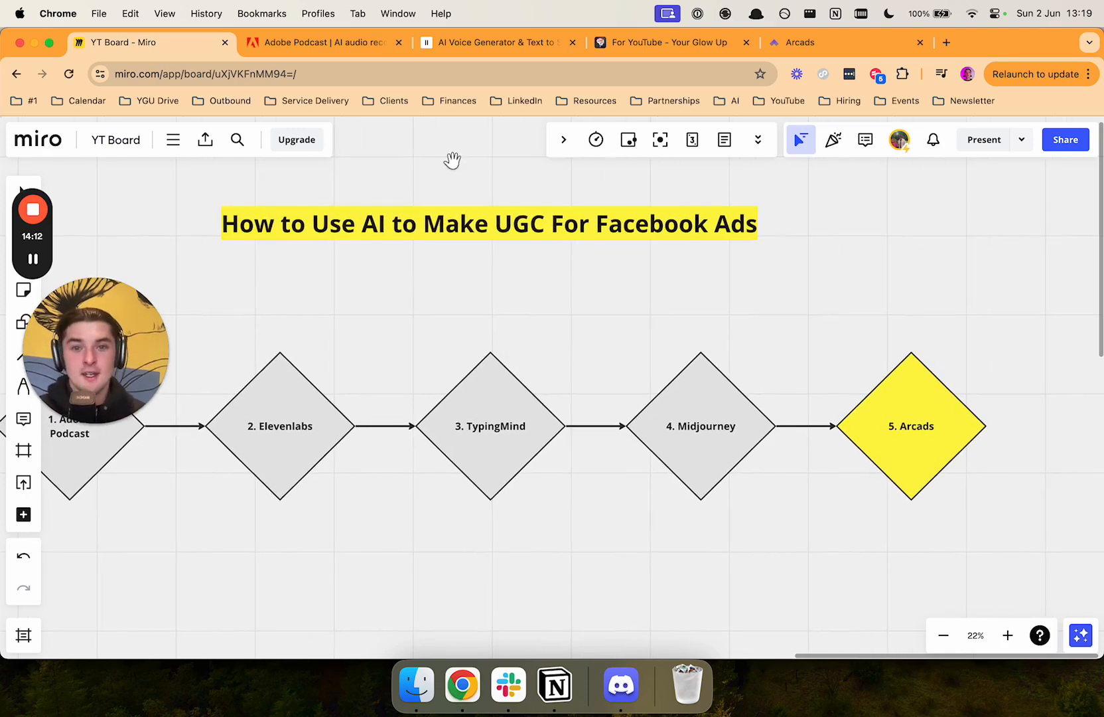
pyautogui.moveTo(553, 279); pyautogui.dragTo(467, 304)
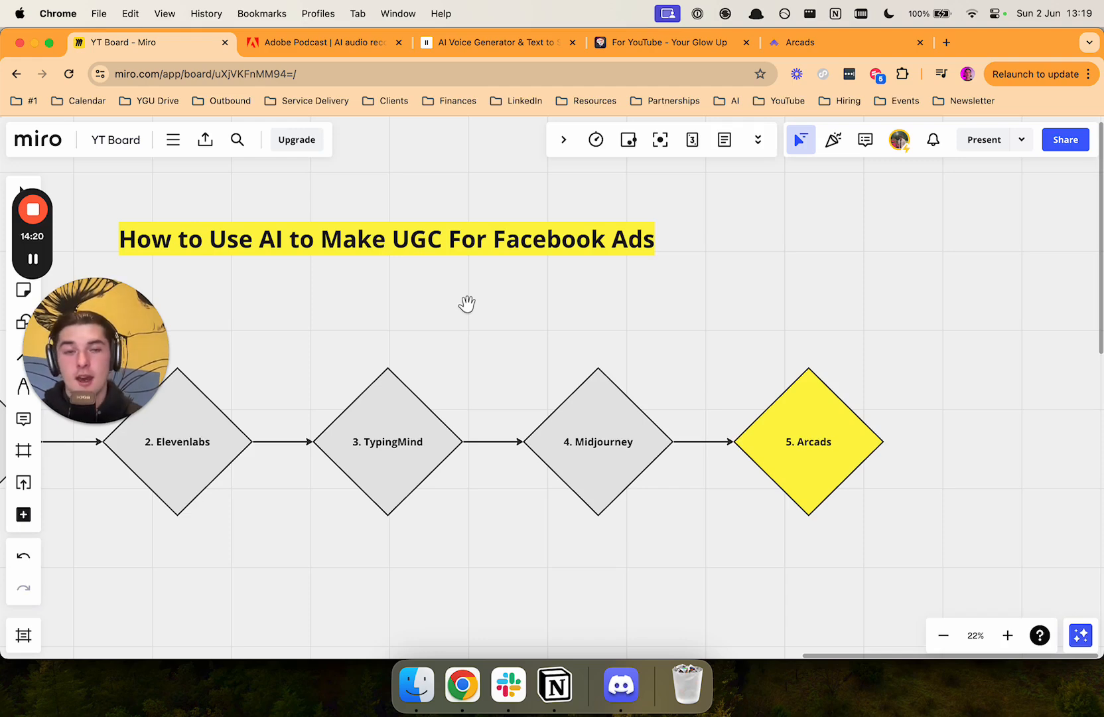
pyautogui.click(823, 42)
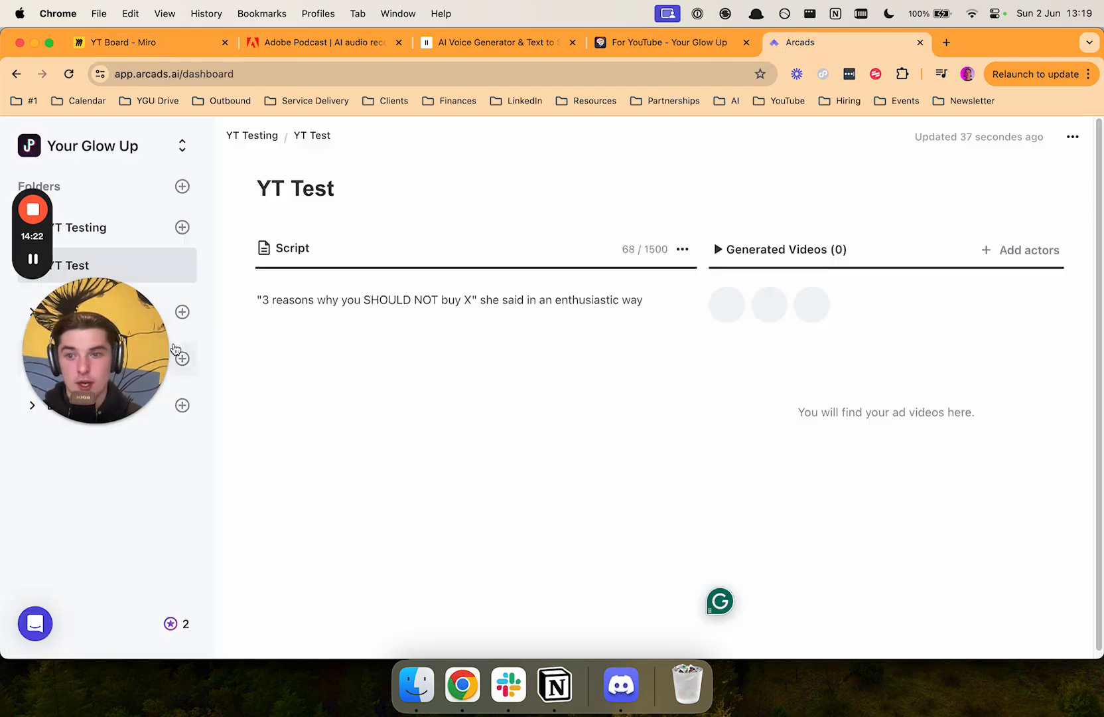
pyautogui.moveTo(82, 345); pyautogui.dragTo(76, 349)
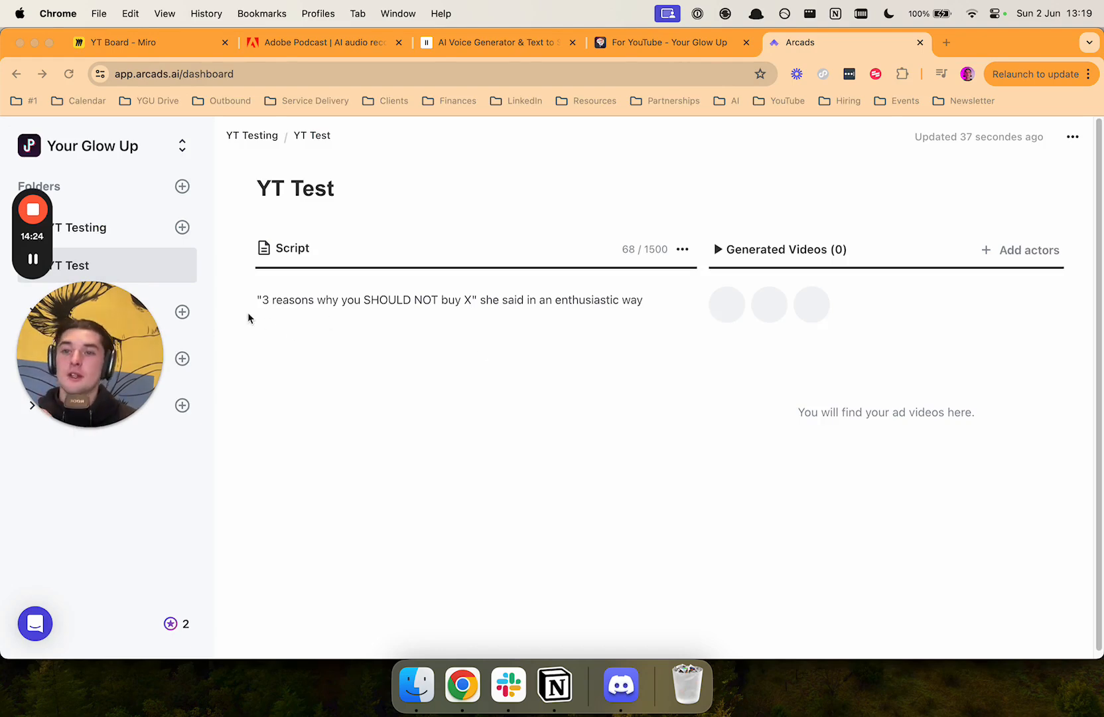
# - Highlight the "3 reasons why you SHOULD NOT buy X" script in Arcads and compare it with the text in ElevenLabs
pyautogui.click(450, 301)
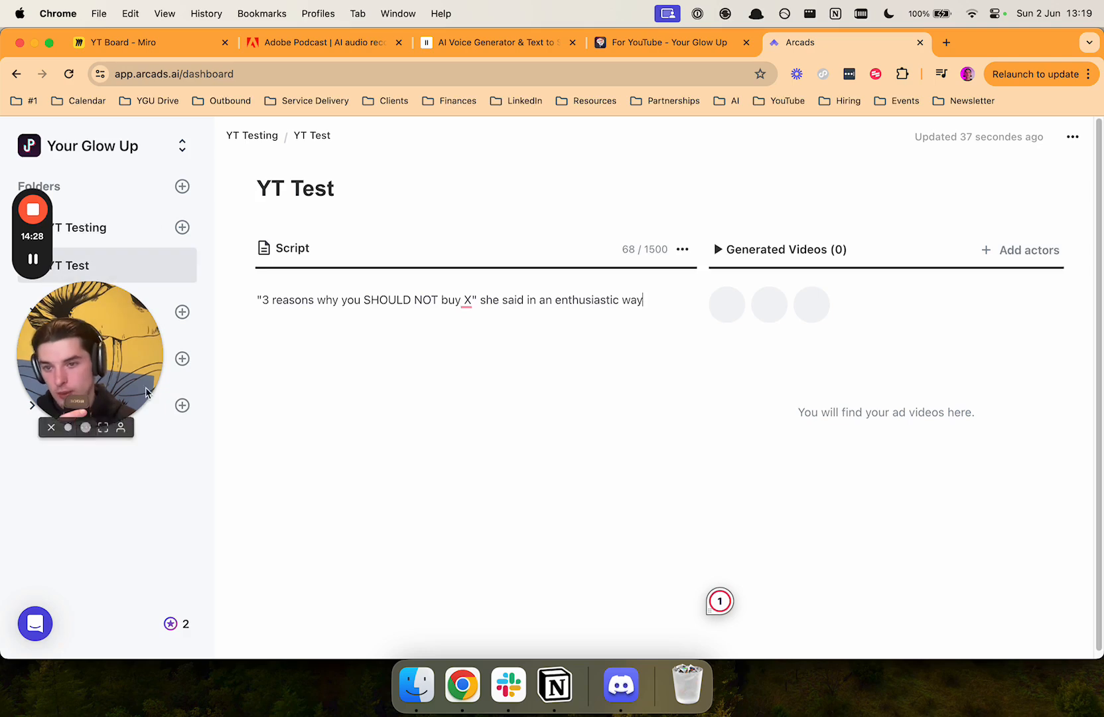
pyautogui.moveTo(651, 300); pyautogui.dragTo(258, 300)
pyautogui.click(481, 46)
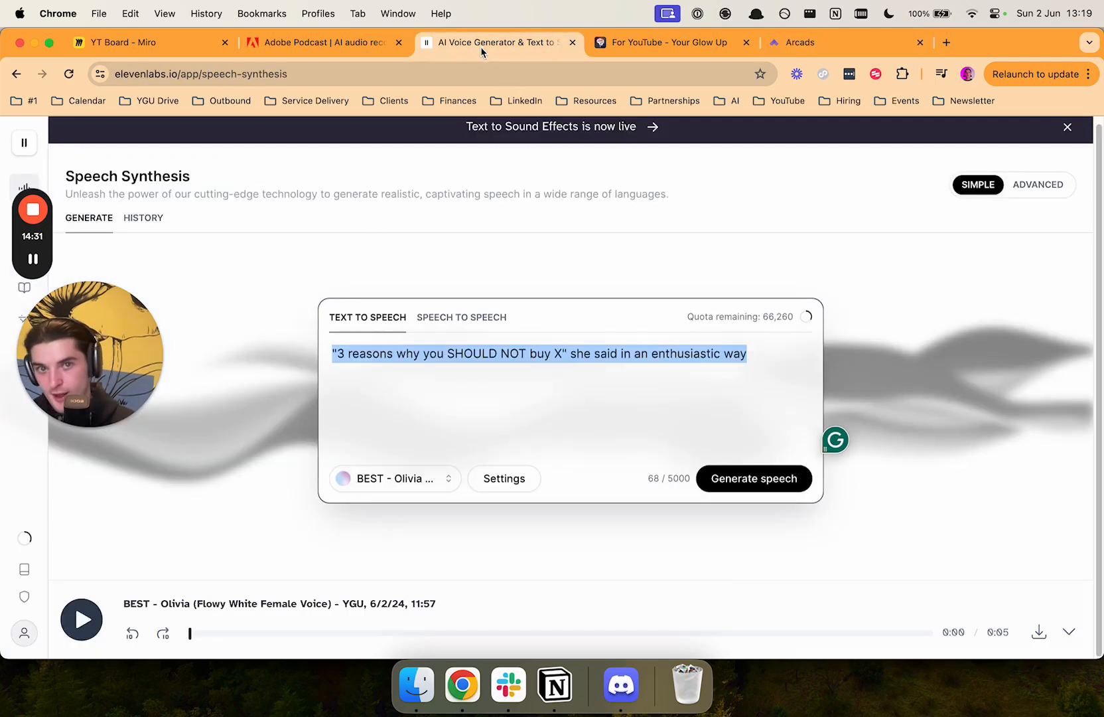
pyautogui.click(842, 38)
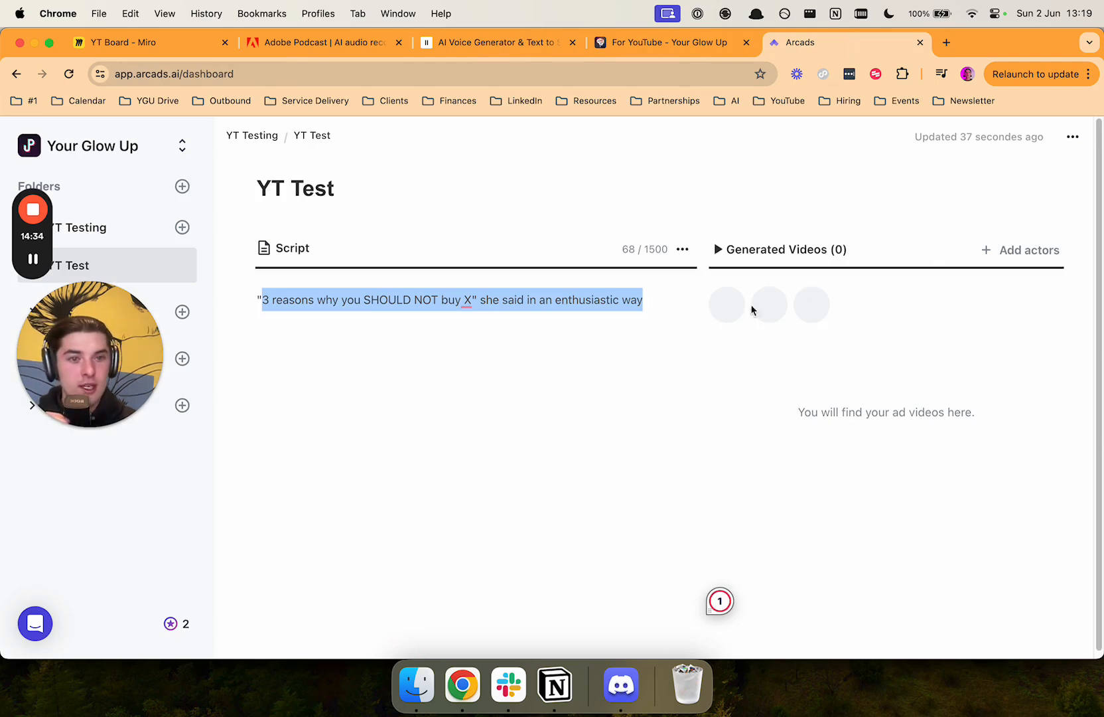
pyautogui.click(570, 321)
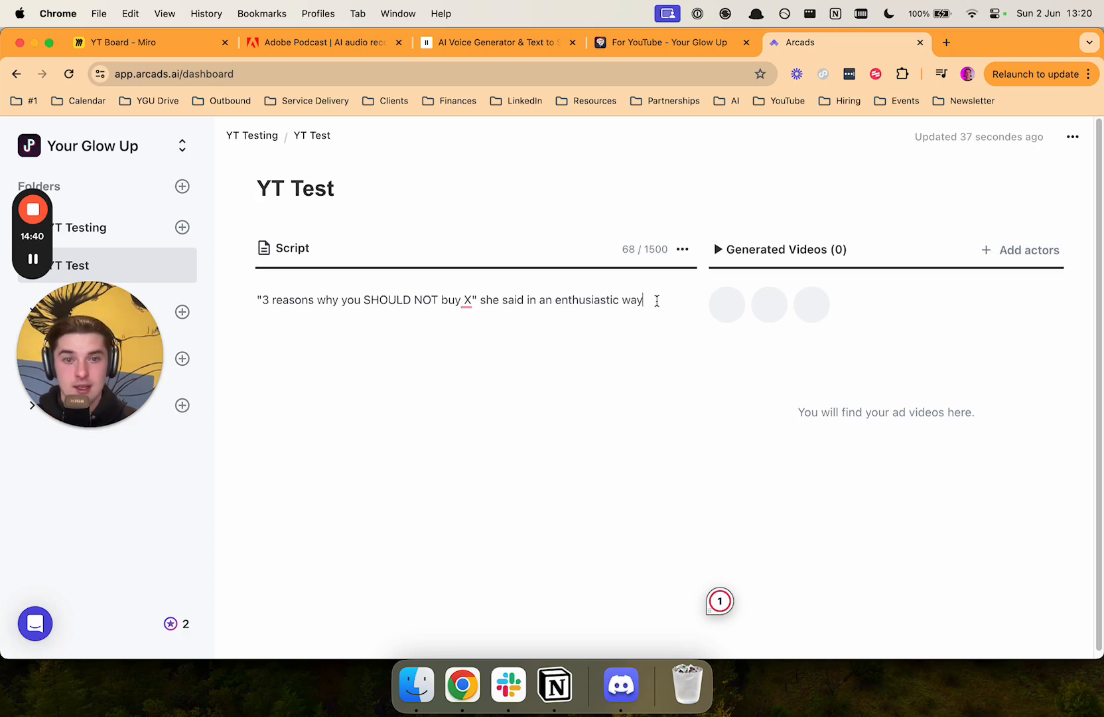
# - Open the actor selection for the YT Test ad and browse the full list of available actors
pyautogui.click(1001, 251)
pyautogui.scroll(-5, 365, 365)
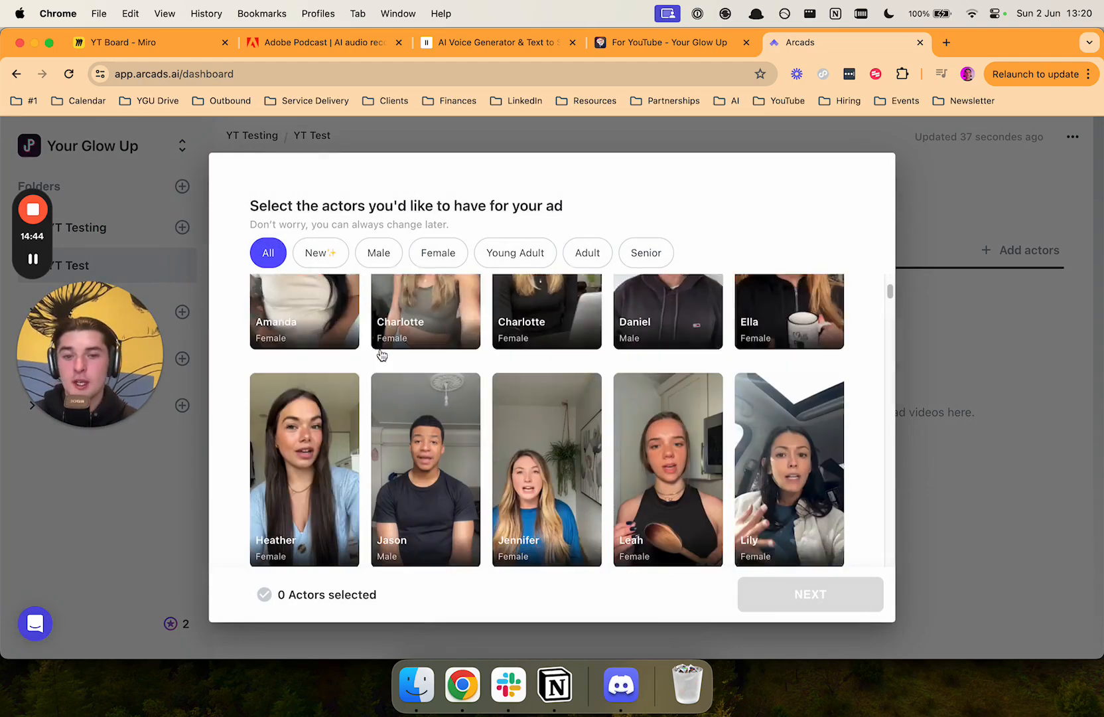
pyautogui.scroll(5, 500, 501)
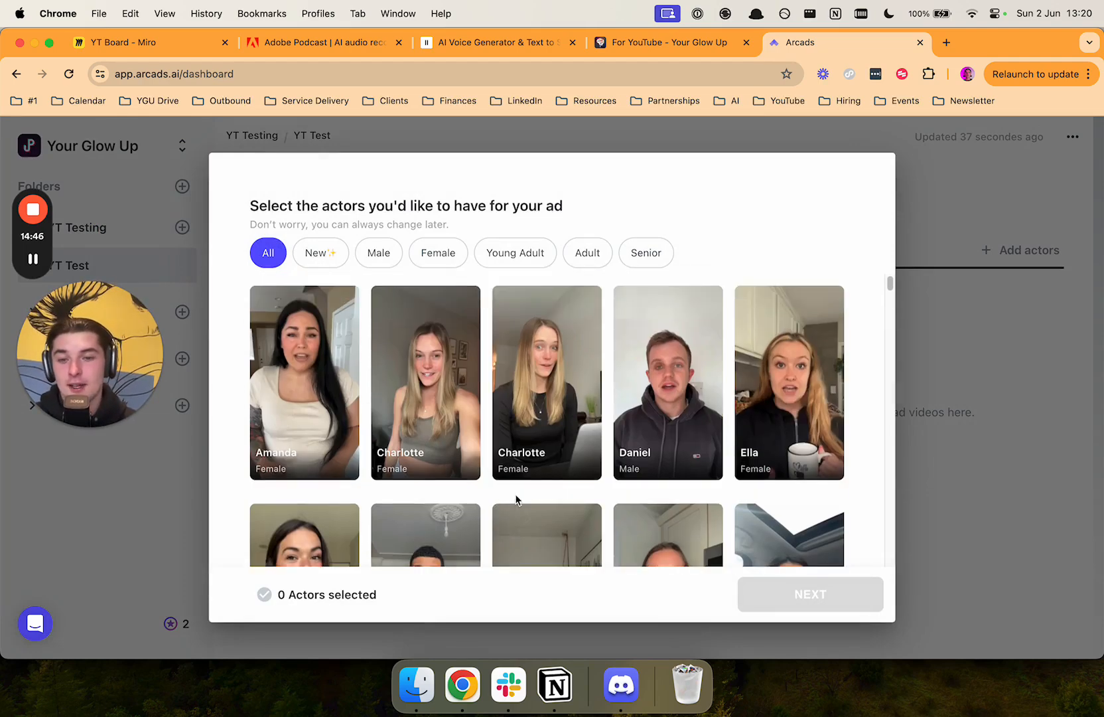
pyautogui.scroll(-4, 353, 380)
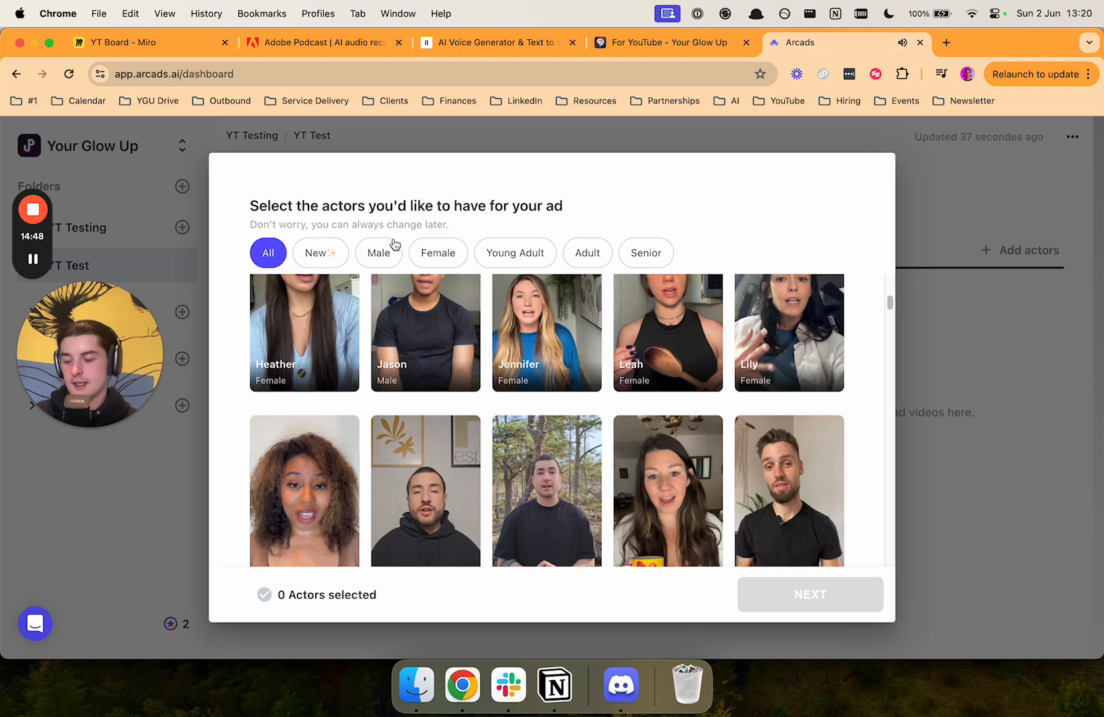
pyautogui.scroll(5, 861, 318)
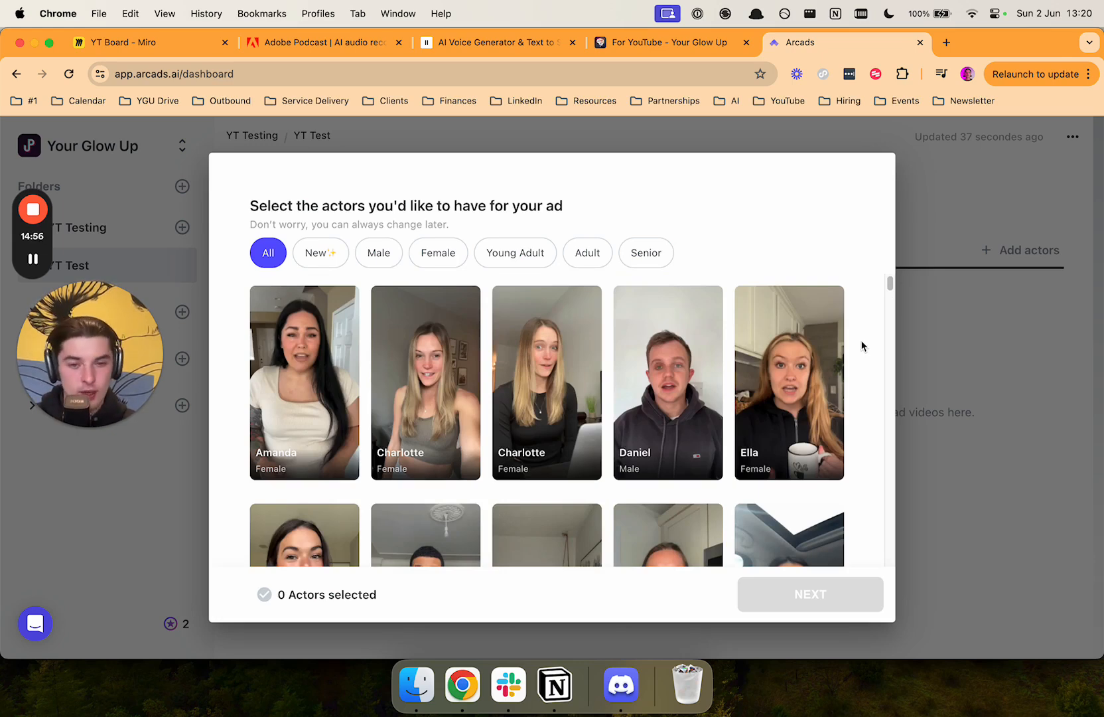
pyautogui.scroll(-10, 863, 385)
pyautogui.scroll(-10, 878, 413)
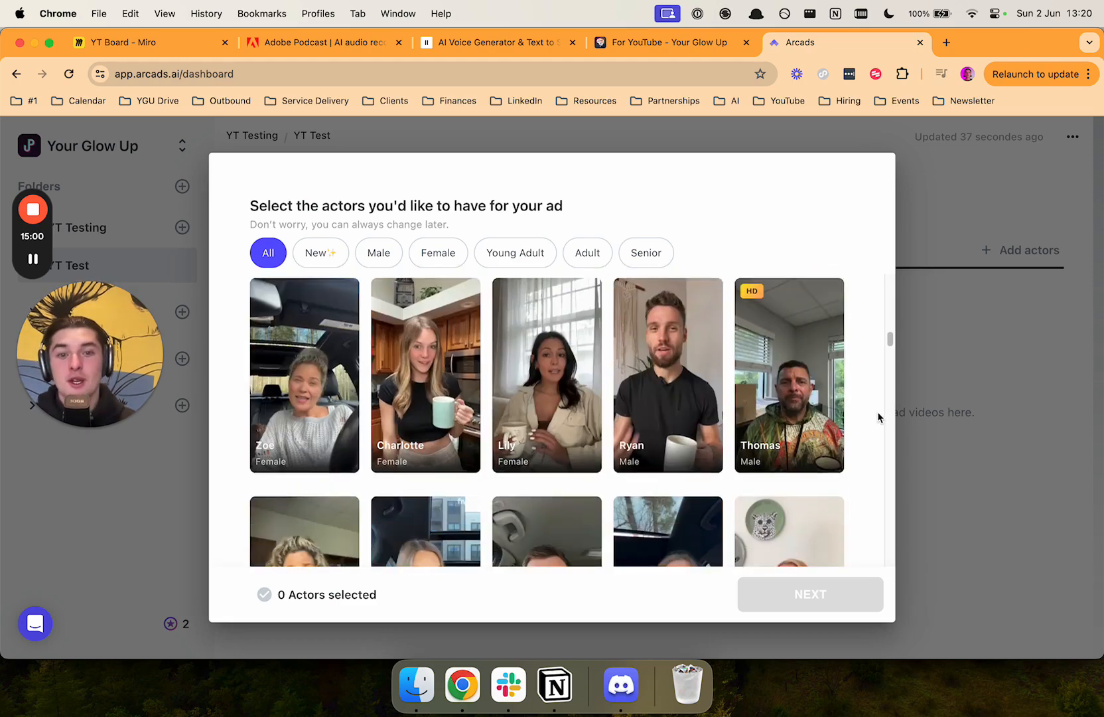
pyautogui.scroll(-10, 877, 412)
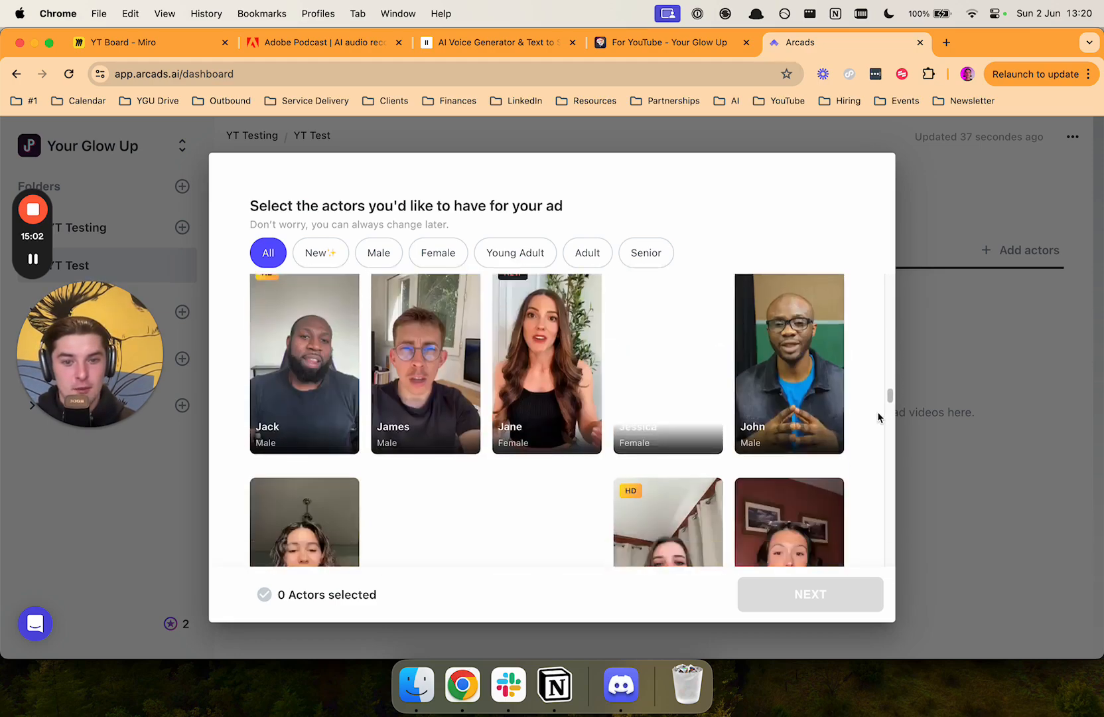
# - Filter the actors by New, Male, Female and finally Young Adult to view each category
pyautogui.click(337, 252)
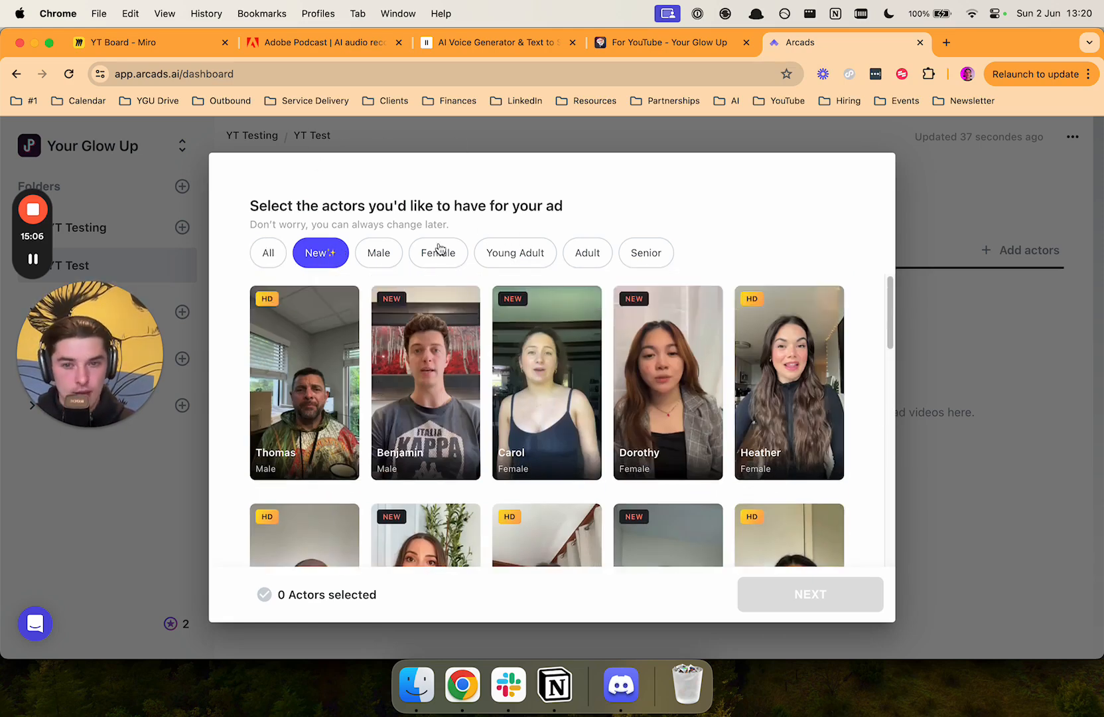
pyautogui.click(391, 256)
pyautogui.click(428, 257)
pyautogui.click(520, 258)
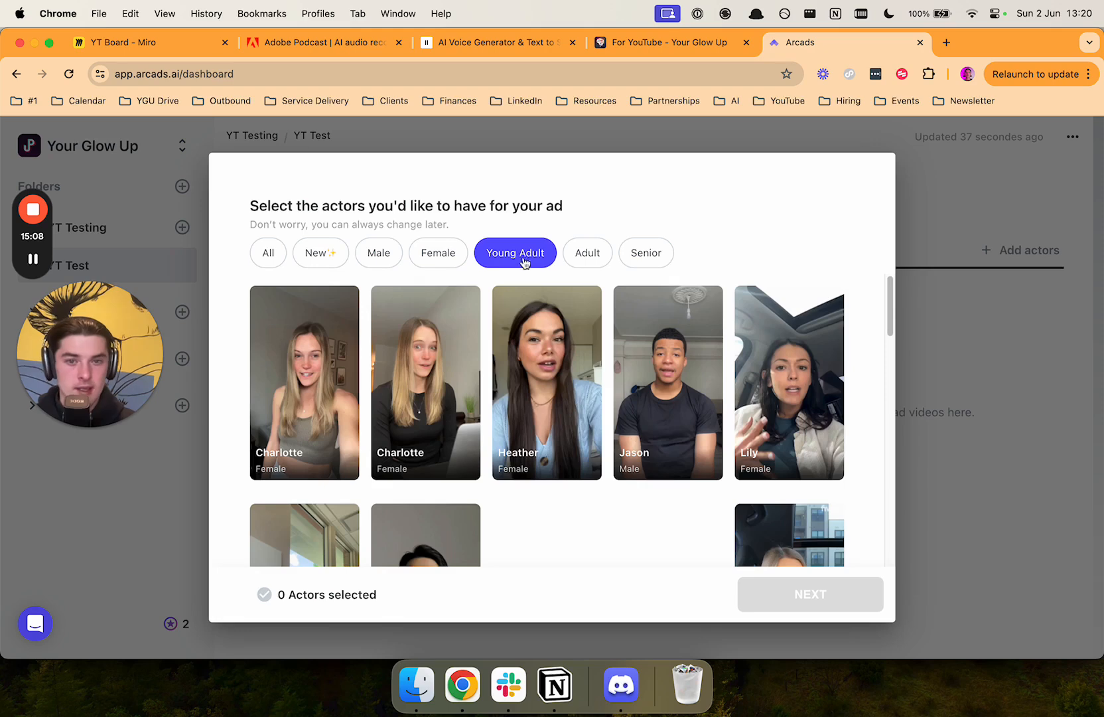
# - Filter the actors by Adult and Senior, and return to the full list of all actors
pyautogui.click(584, 263)
pyautogui.click(646, 255)
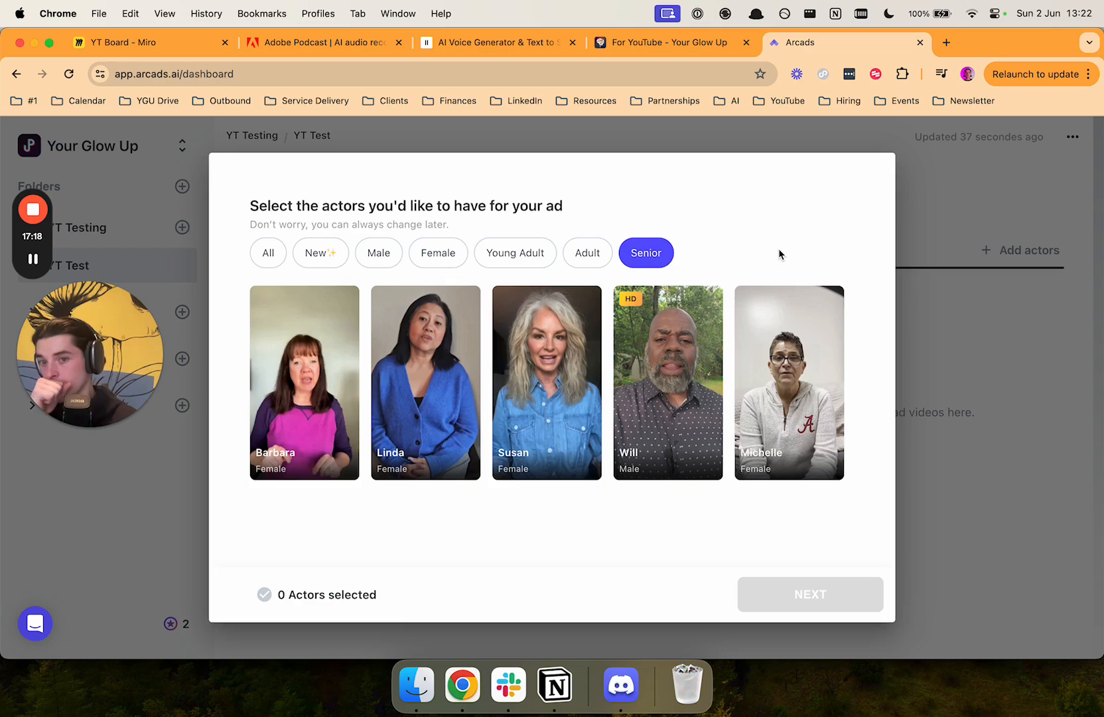
pyautogui.click(264, 251)
pyautogui.scroll(-5, 288, 367)
pyautogui.scroll(5, 289, 366)
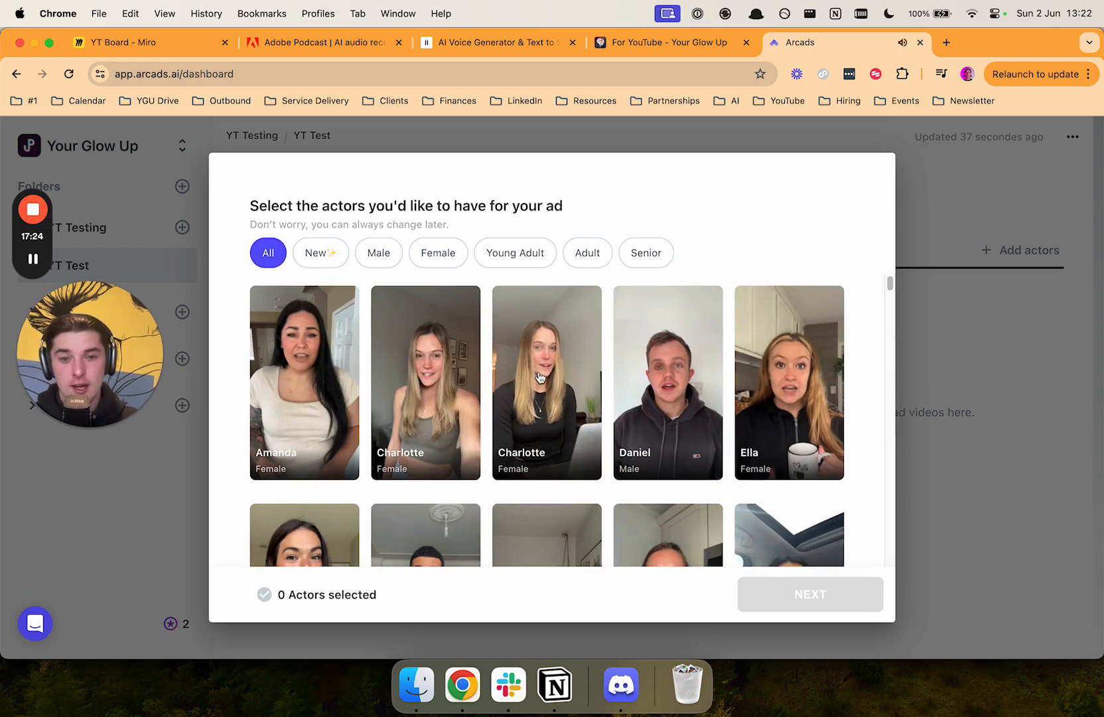
# - Choose the blonde female actor in the black top beside the laptop and generate the YT Test video with her
pyautogui.click(555, 396)
pyautogui.click(814, 583)
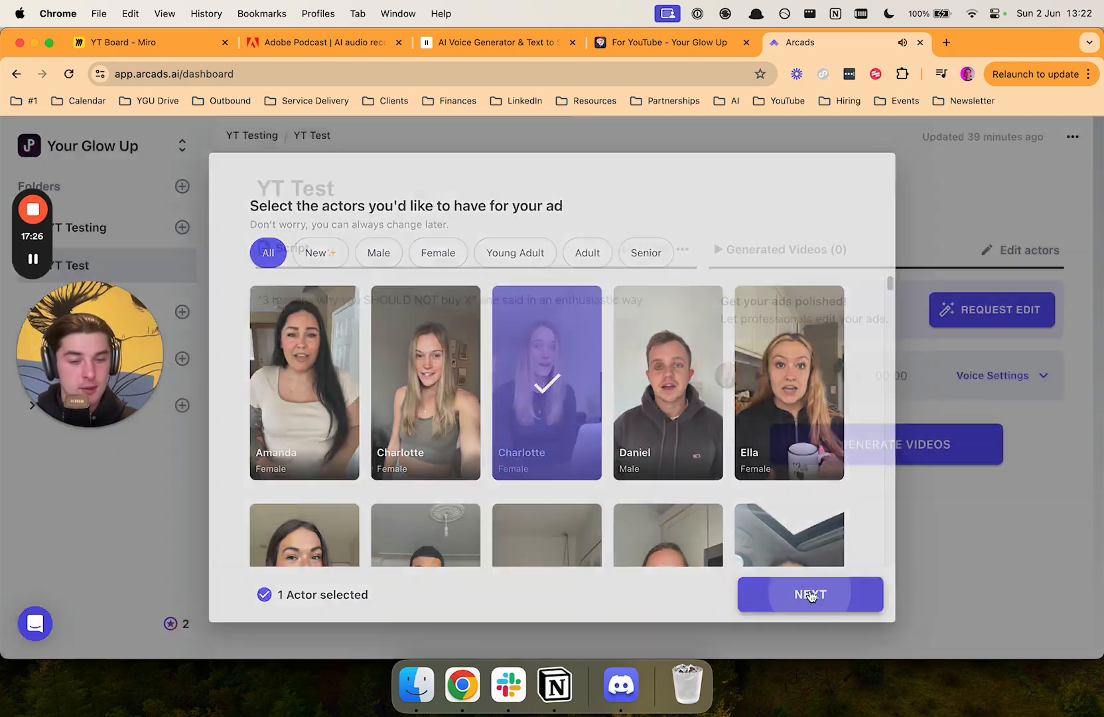
pyautogui.click(908, 451)
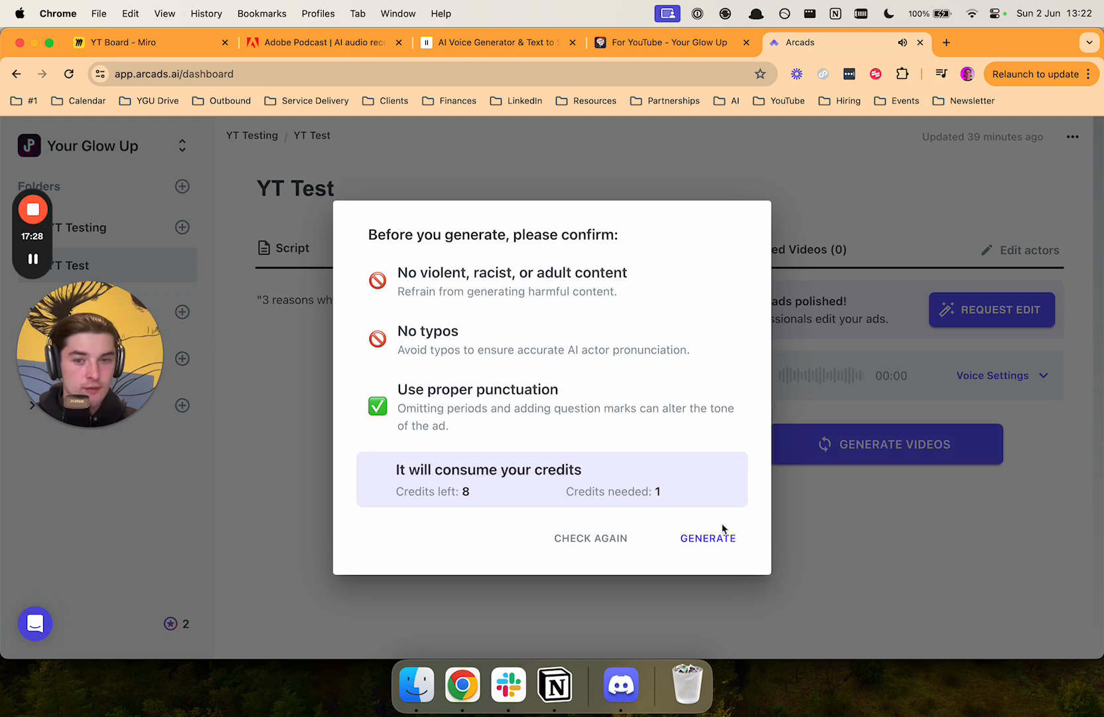
pyautogui.click(720, 542)
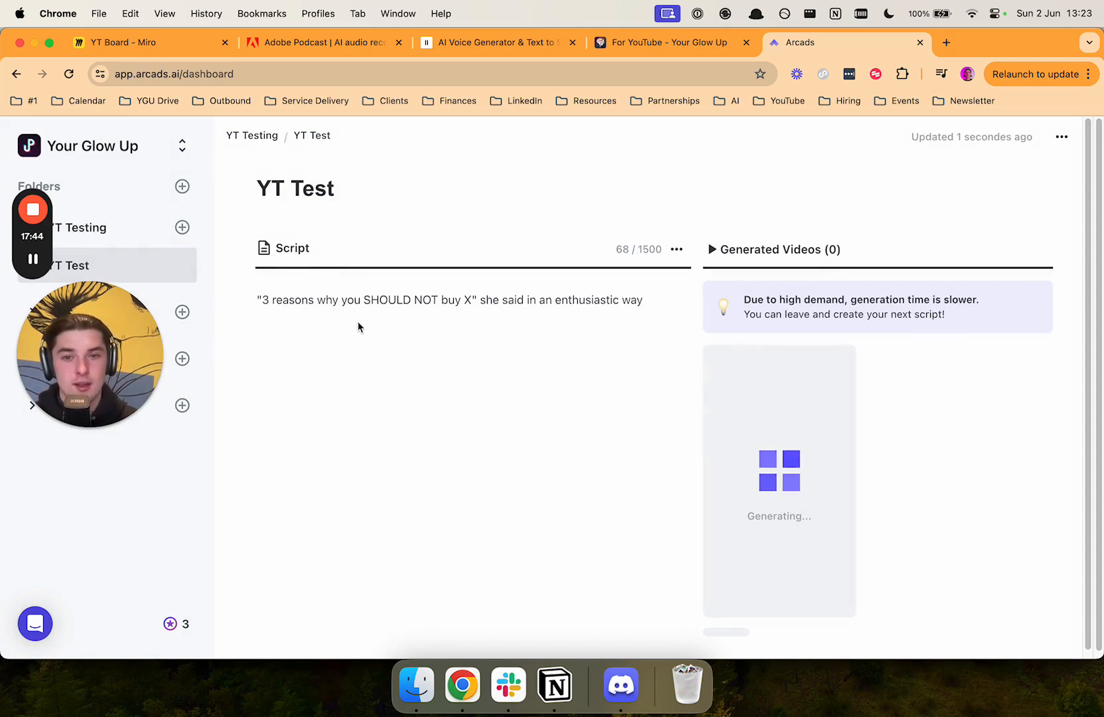
pyautogui.click(33, 259)
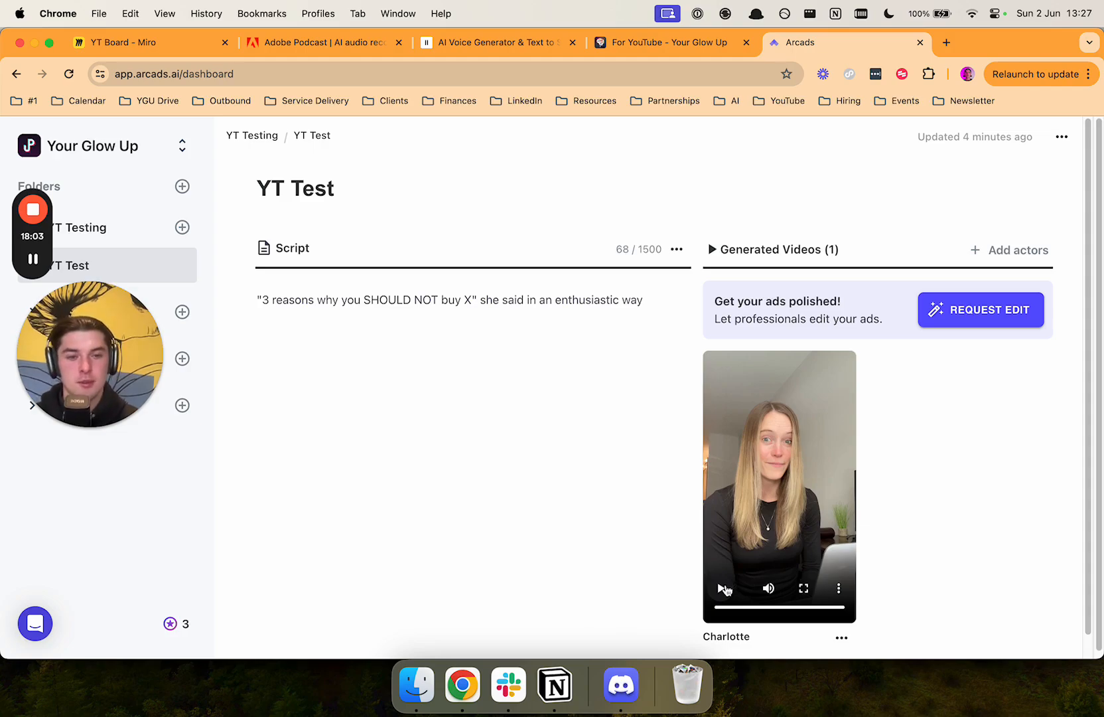
# - Play the generated YT Test video in full screen several times, and return to the project page
pyautogui.click(803, 588)
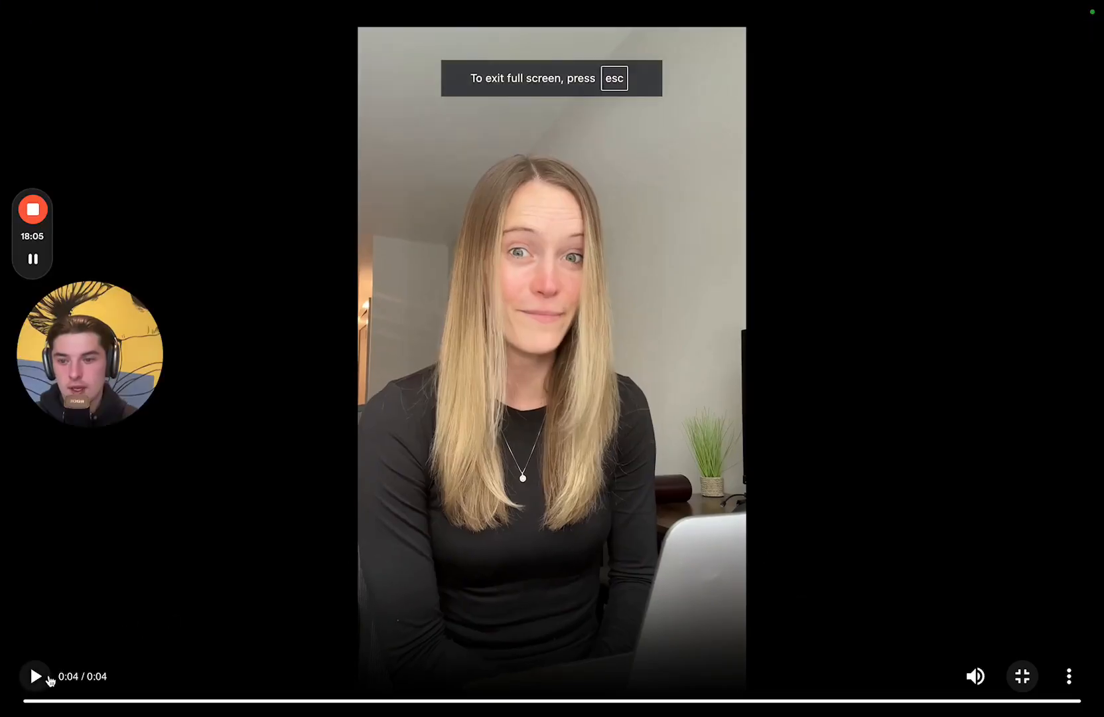
pyautogui.click(41, 676)
pyautogui.click(42, 678)
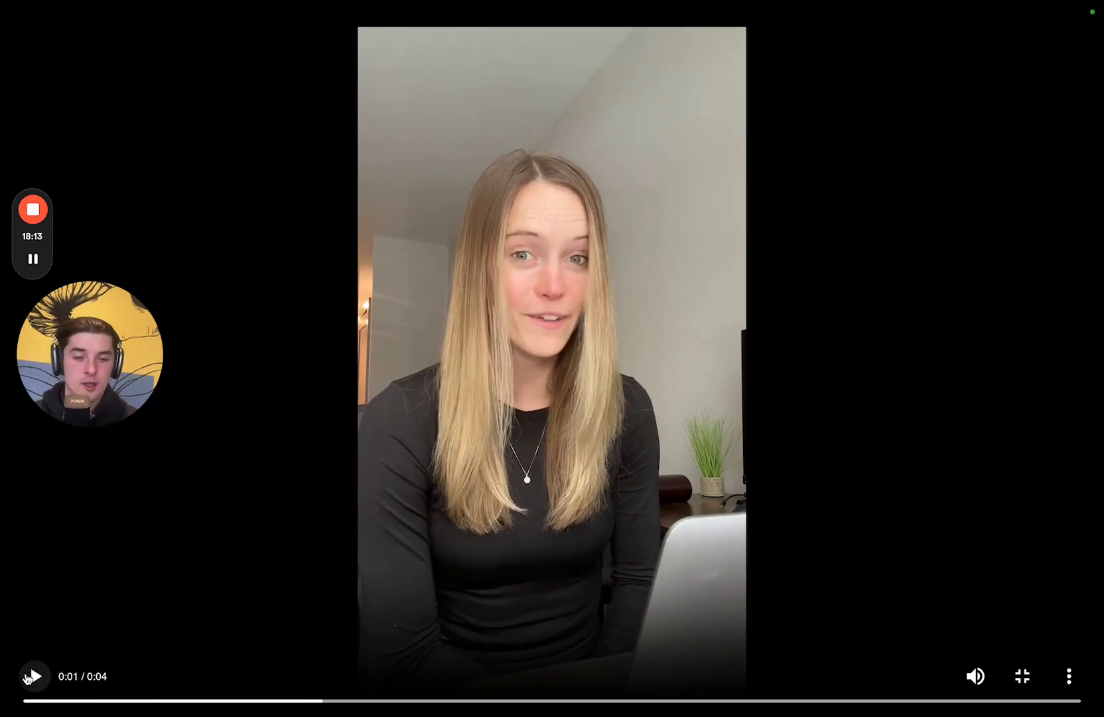
pyautogui.click(28, 677)
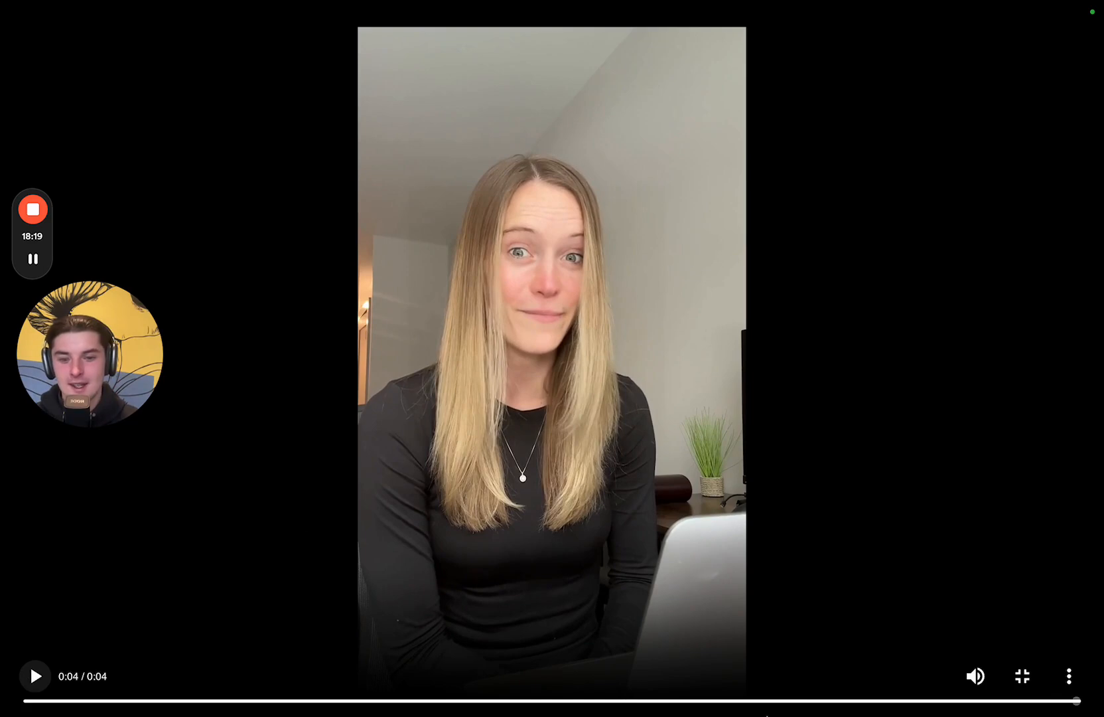
pyautogui.click(24, 700)
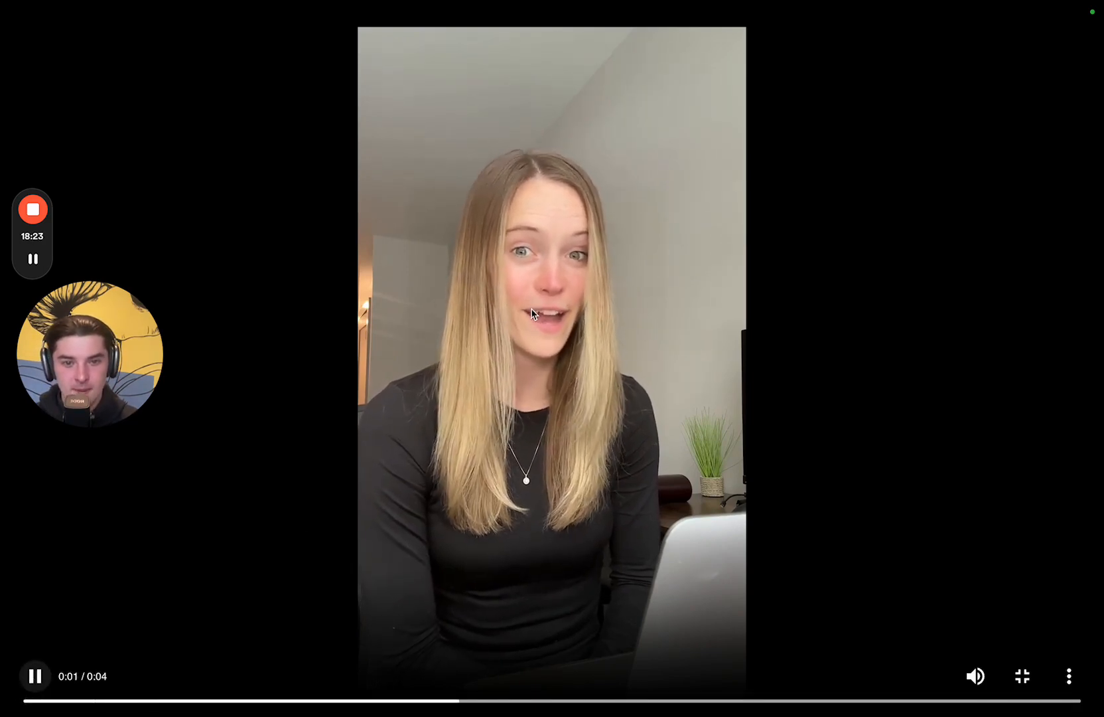
pyautogui.click(36, 677)
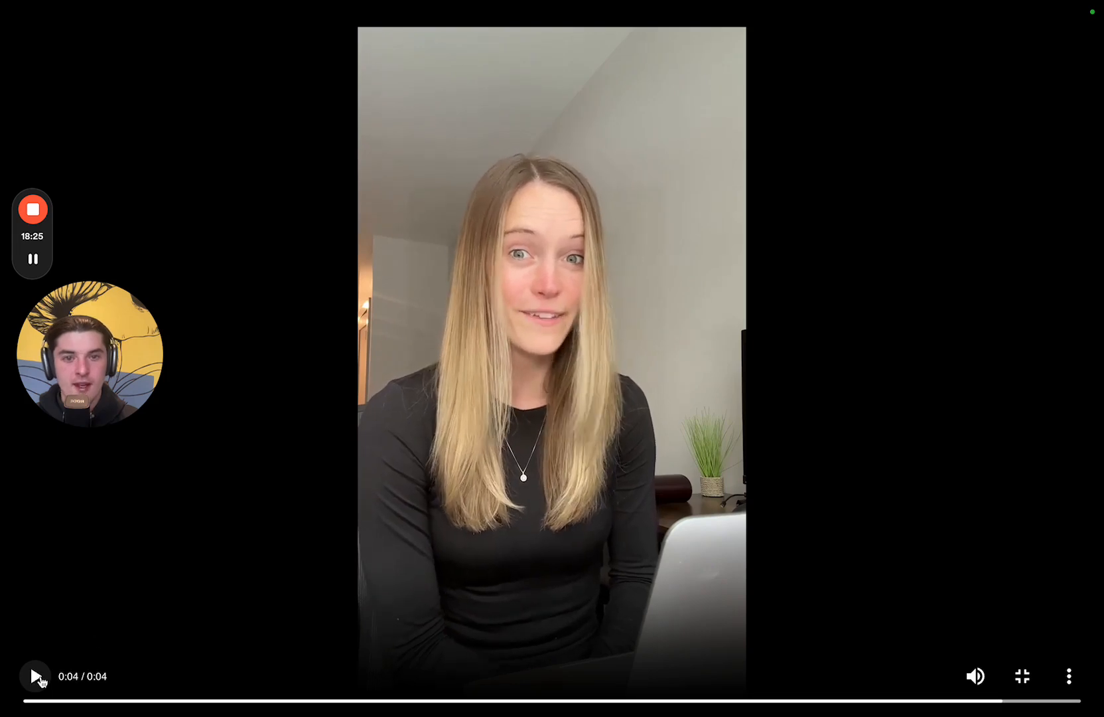
pyautogui.click(1026, 675)
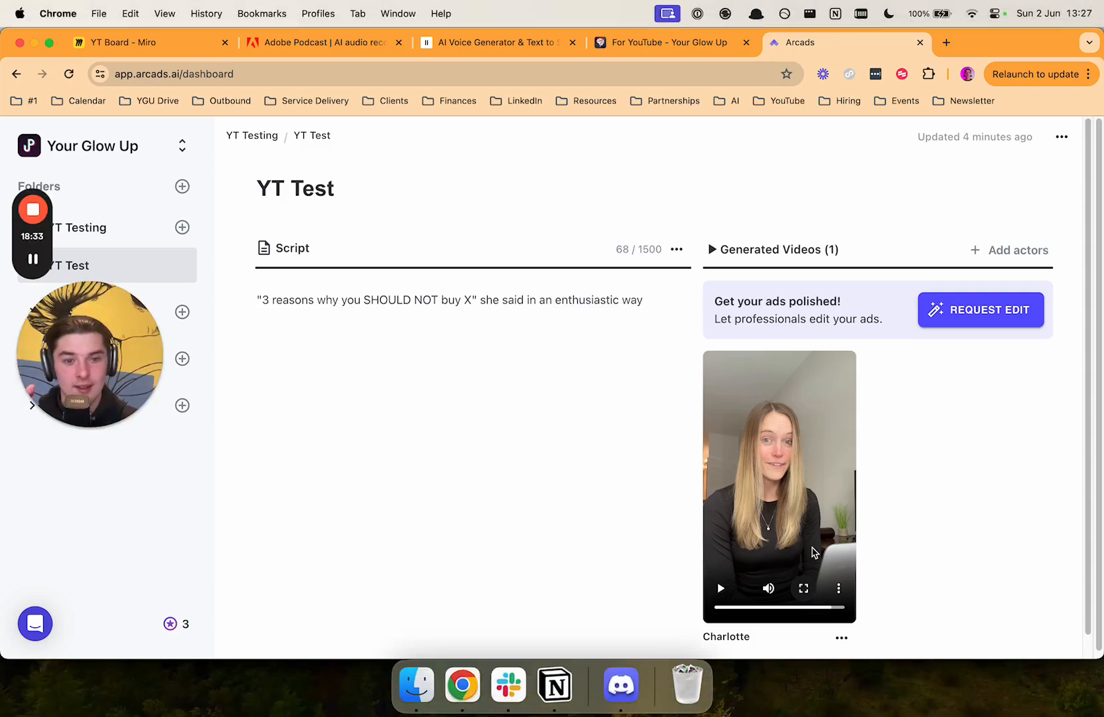
# - Show the script's edit and duplicate options, and browse the additional actors available for the YT Test ad without adding any
pyautogui.scroll(-1, 790, 547)
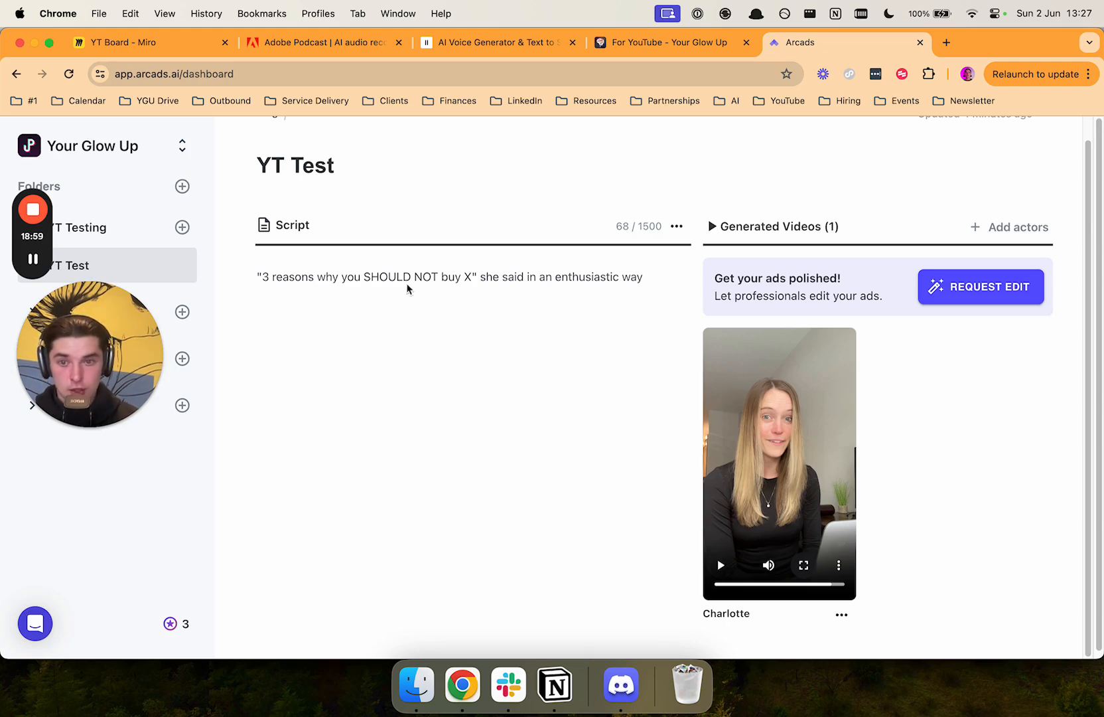
pyautogui.click(377, 287)
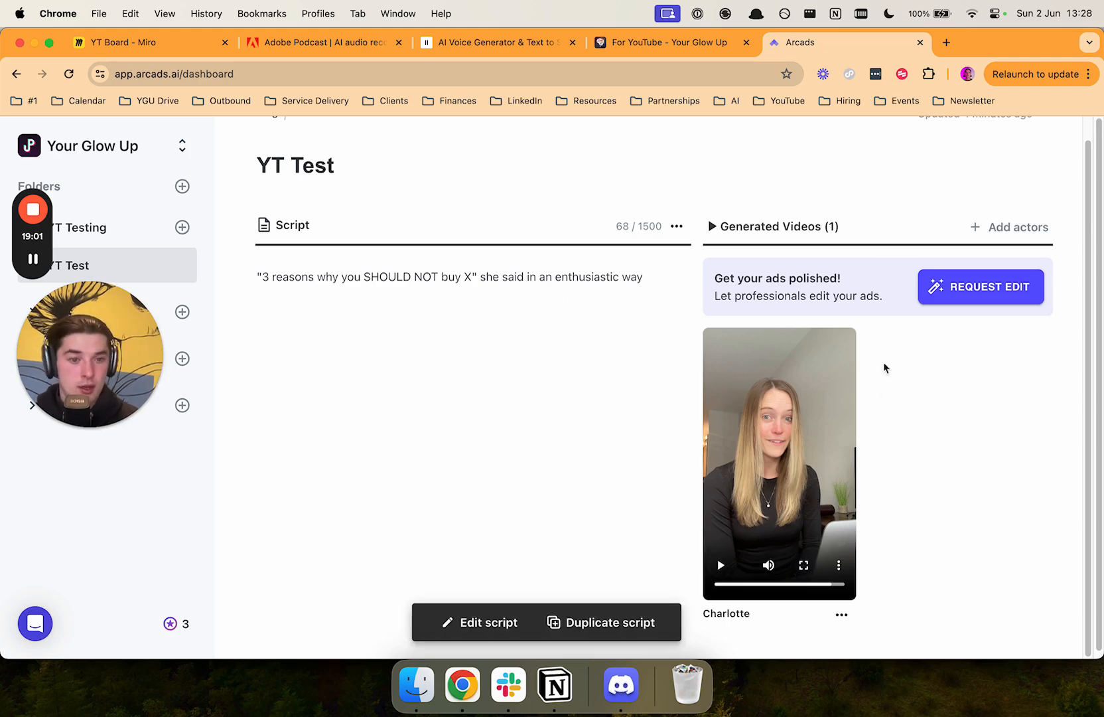
pyautogui.click(1005, 229)
pyautogui.scroll(-5, 609, 465)
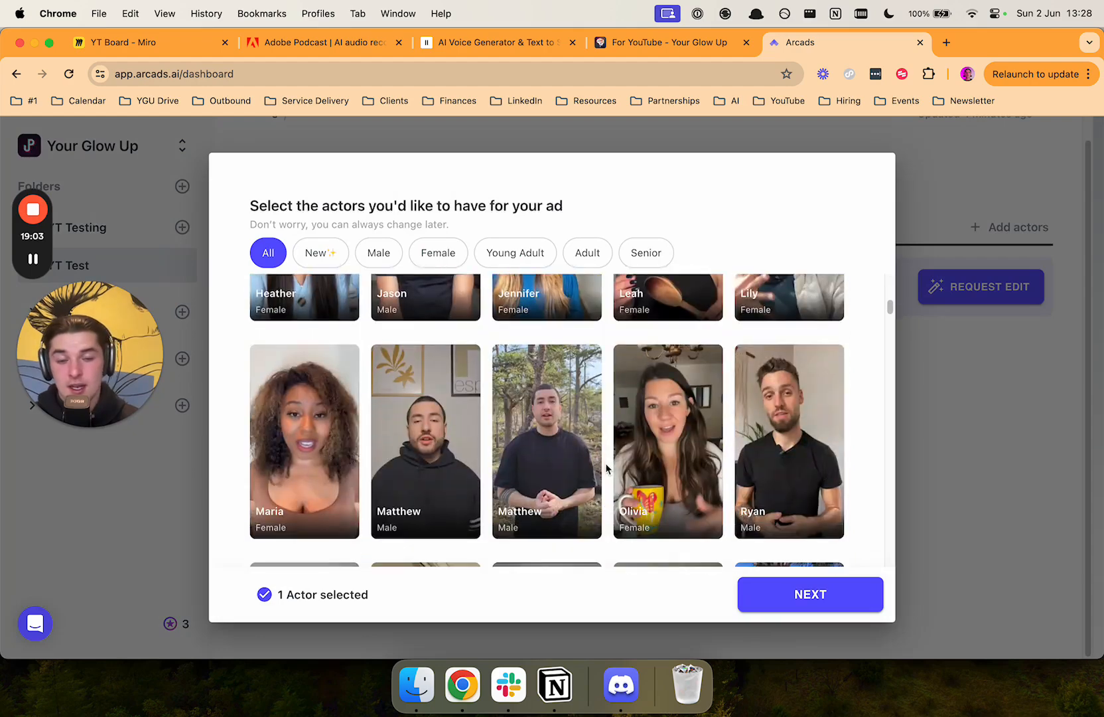
pyautogui.scroll(-5, 608, 468)
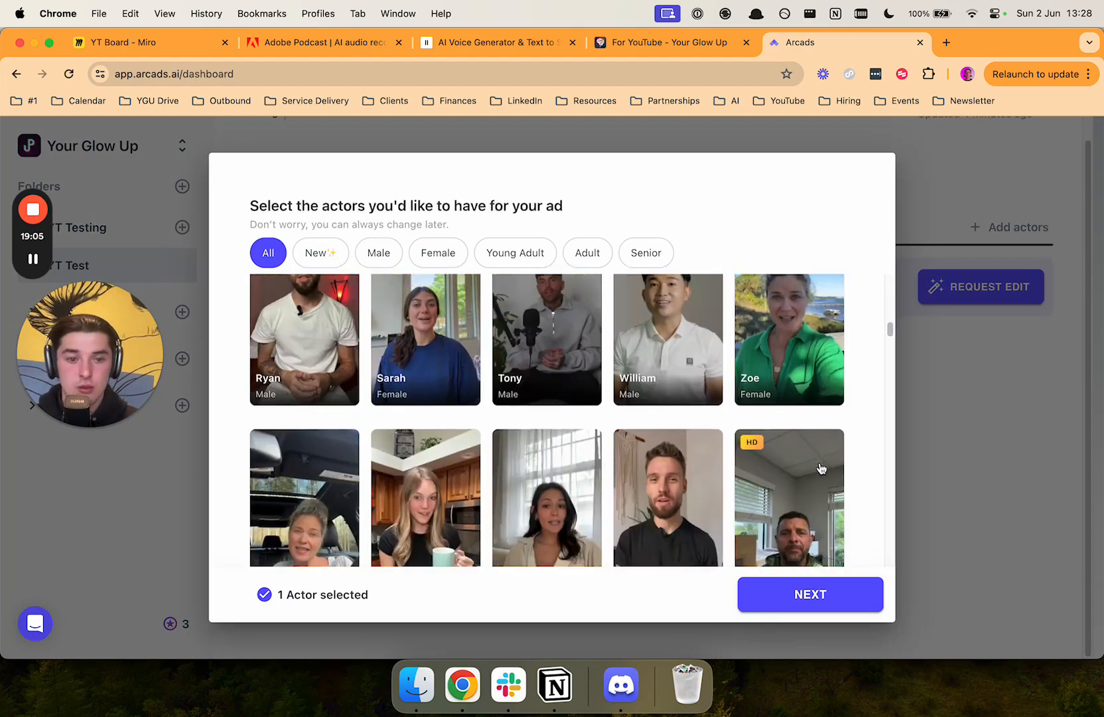
pyautogui.scroll(-10, 822, 467)
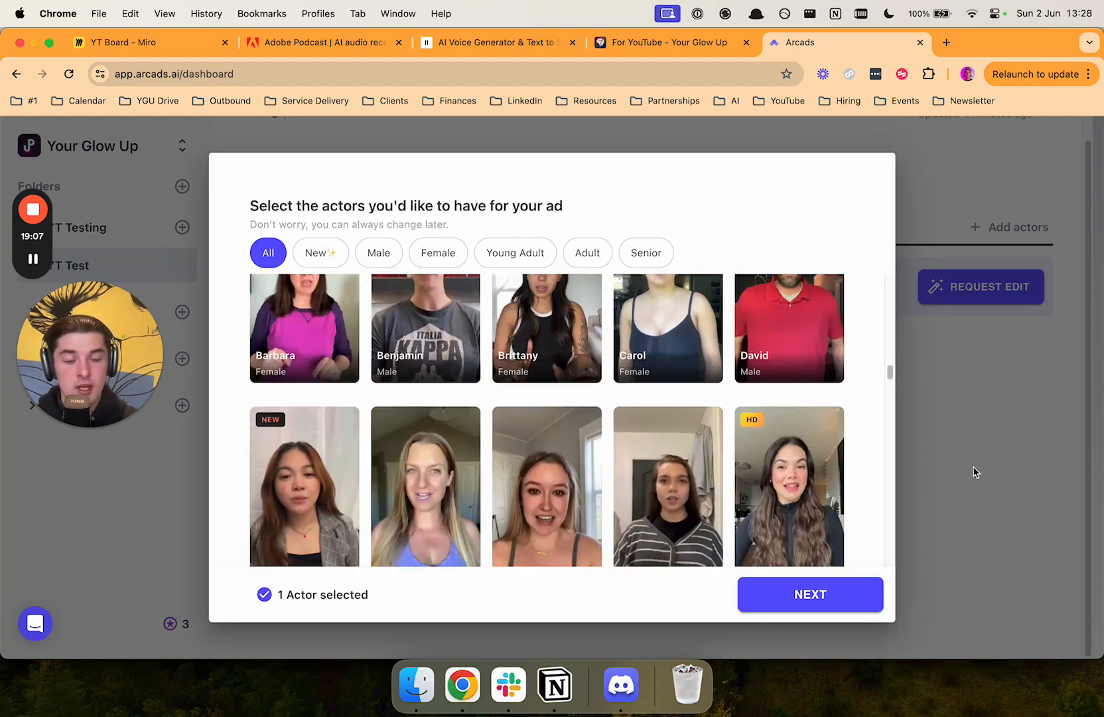
pyautogui.click(974, 471)
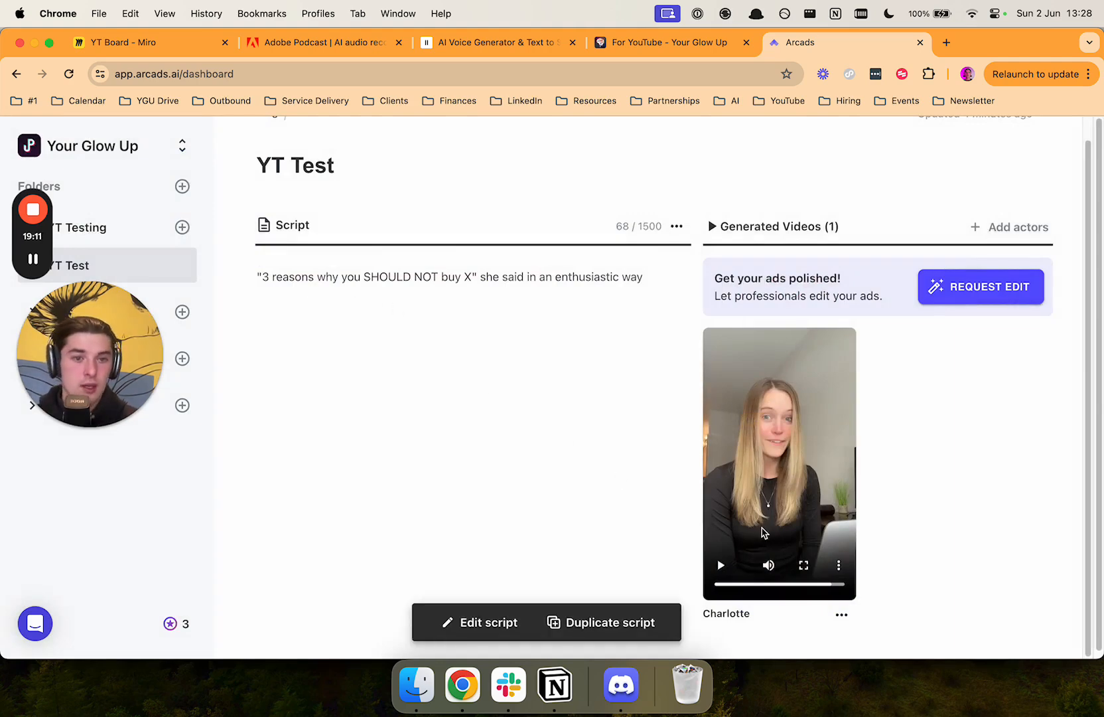
# - Reopen the actor selection twice to review the range of actors, closing it each time without changing the selection
pyautogui.click(1001, 229)
pyautogui.scroll(-20, 614, 416)
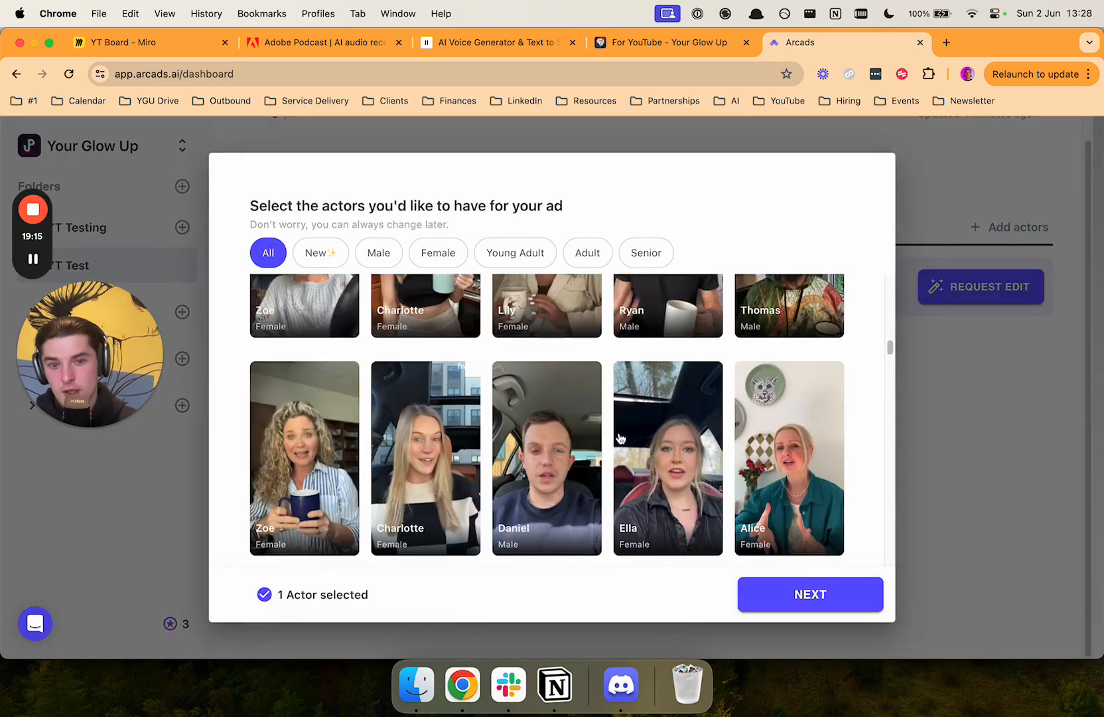
pyautogui.click(928, 396)
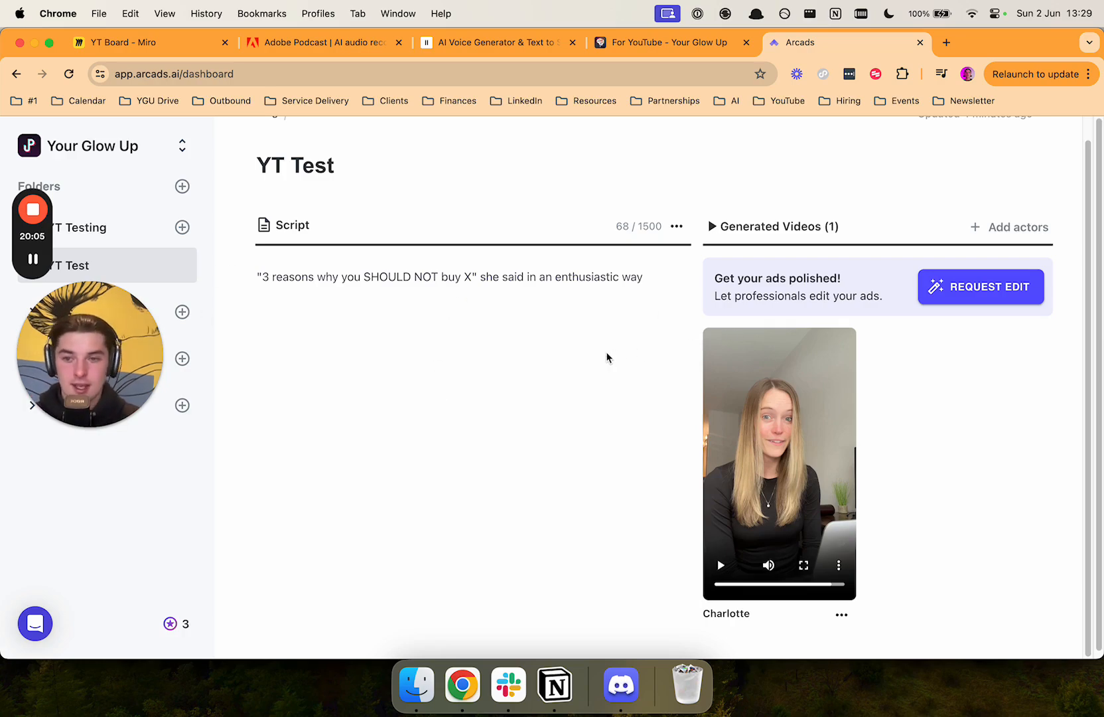
pyautogui.click(982, 226)
pyautogui.scroll(-5, 492, 355)
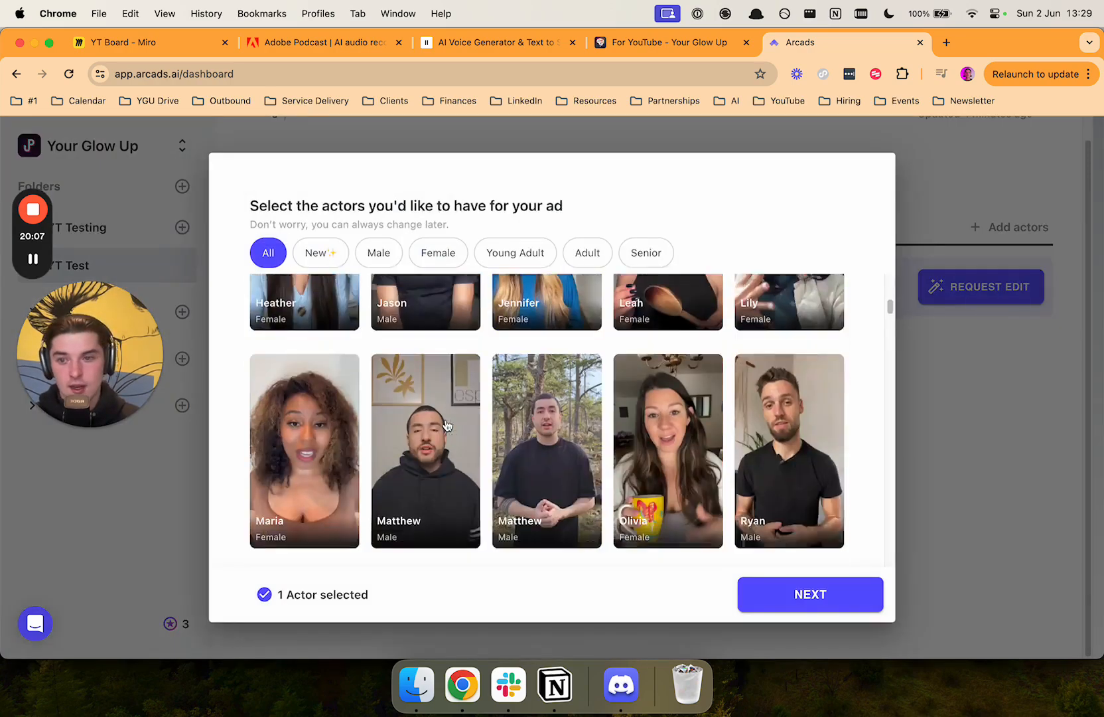
pyautogui.click(925, 408)
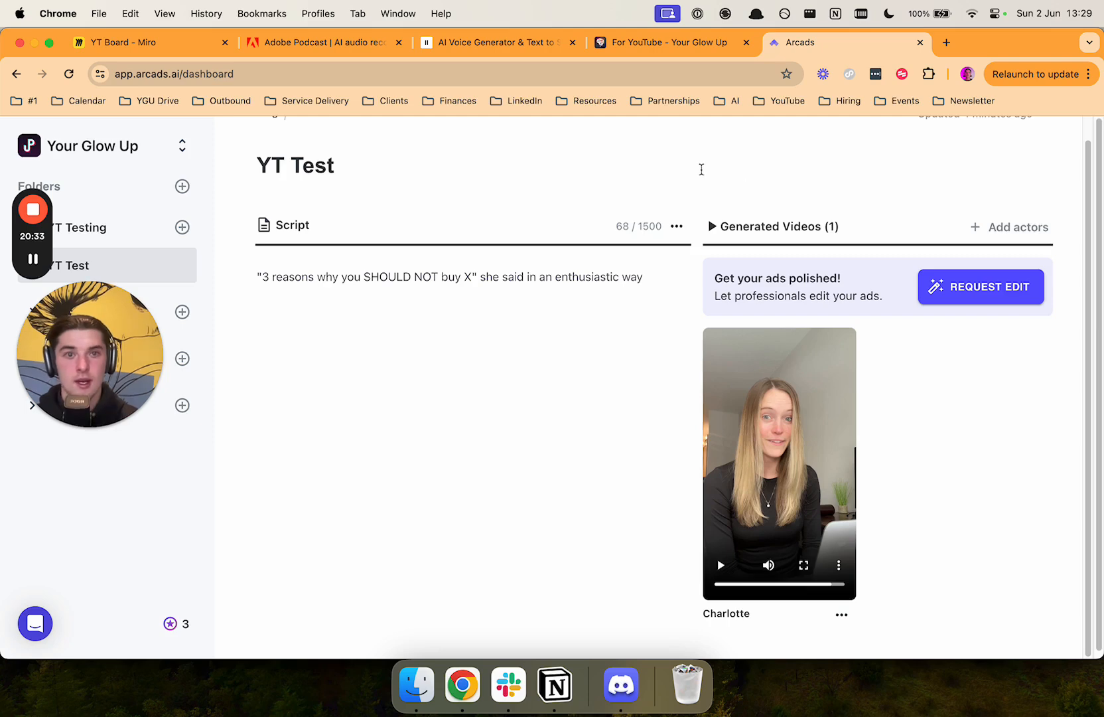
# - Return to the Miro workflow board and show all five steps from Adobe Podcast to Arcads
pyautogui.click(153, 43)
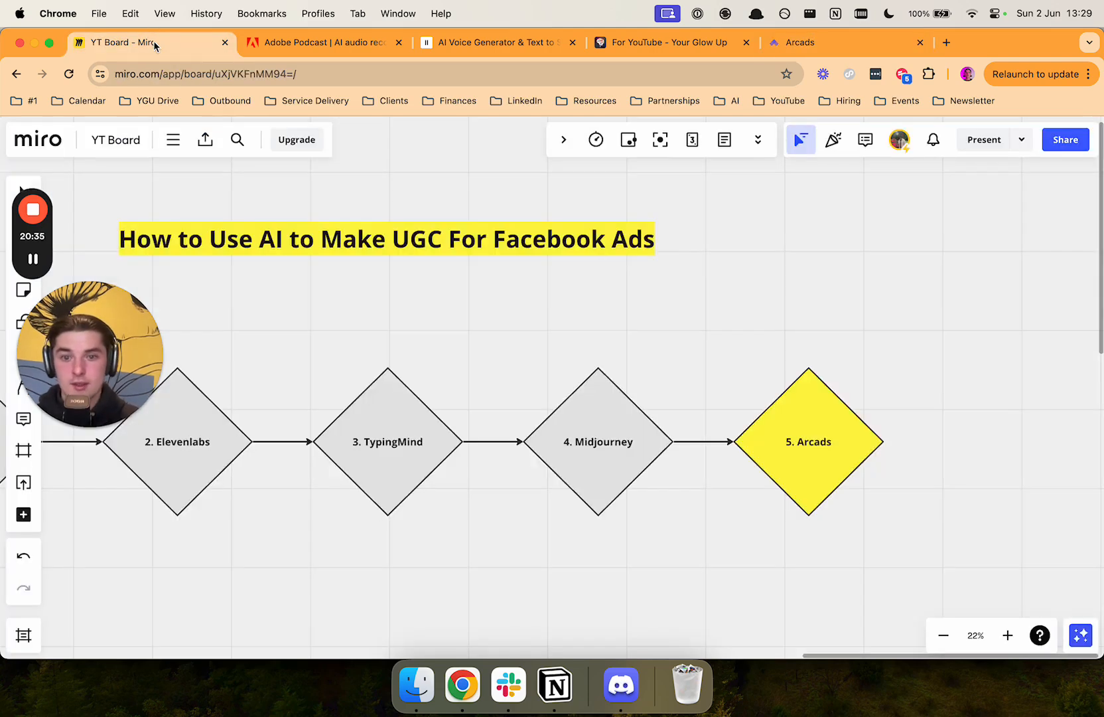
pyautogui.moveTo(357, 313); pyautogui.dragTo(574, 321)
pyautogui.moveTo(132, 399); pyautogui.dragTo(133, 607)
pyautogui.moveTo(472, 564); pyautogui.dragTo(424, 469)
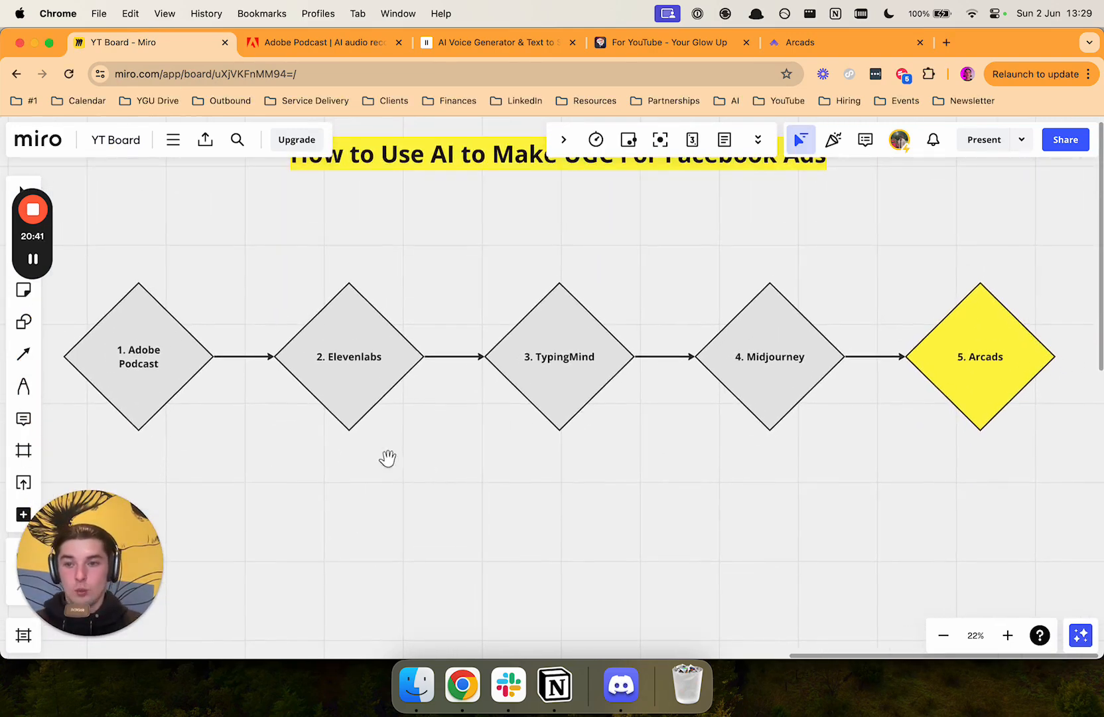